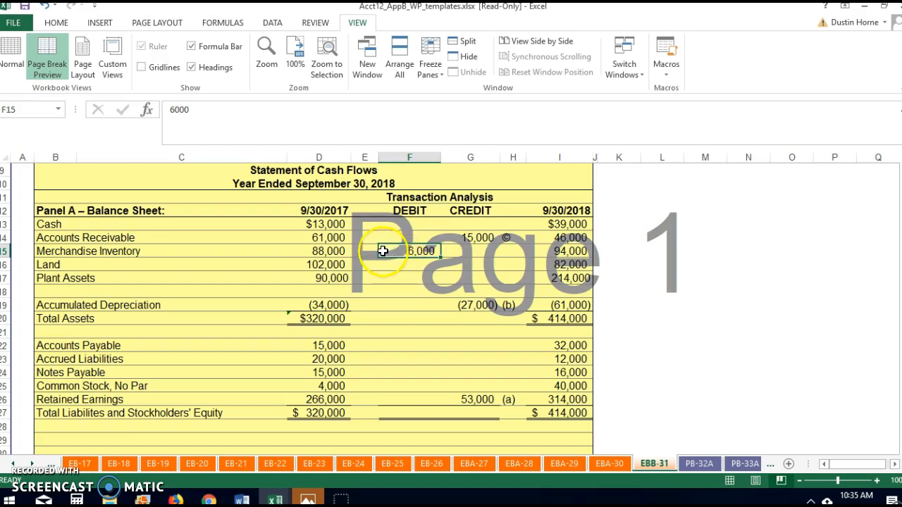
# Step: Label the Merchandise Inventory debit in Panel A with the transaction reference (d) in cell E15
pyautogui.click(370, 251)
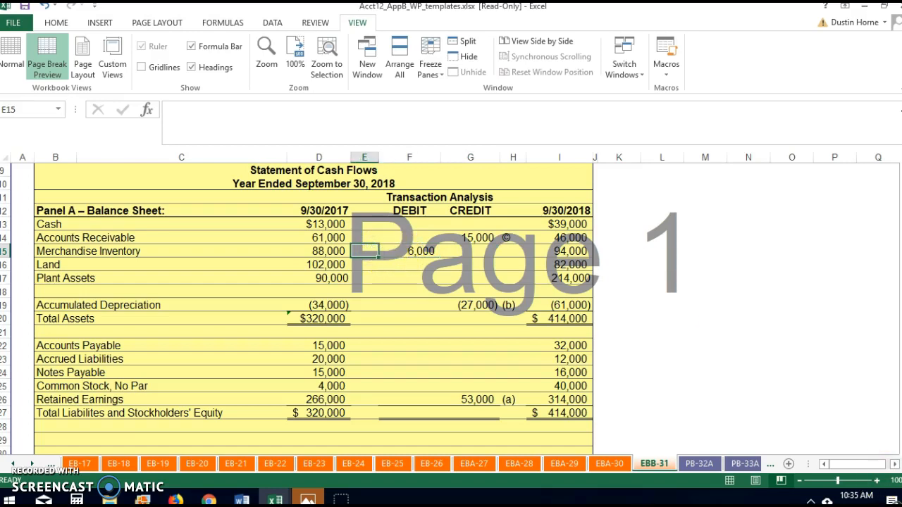
pyautogui.scroll(-5, 338, 310)
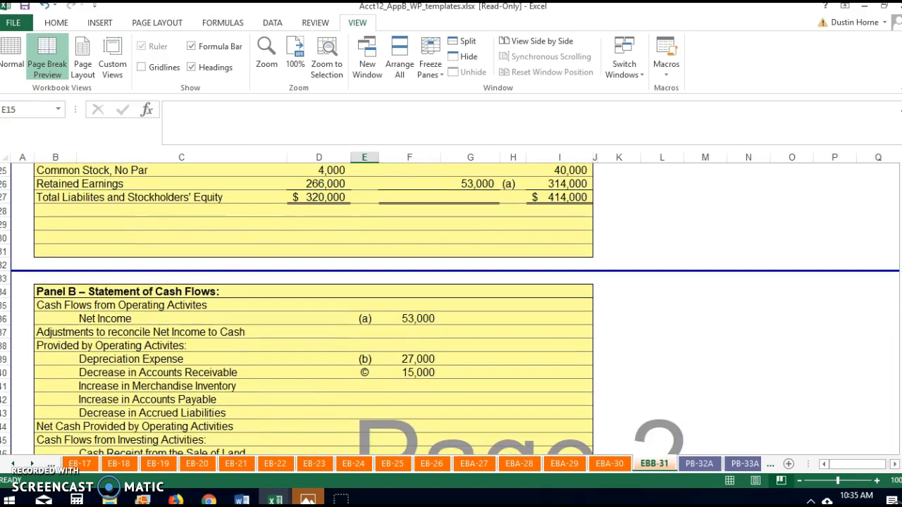
pyautogui.scroll(3, 451, 310)
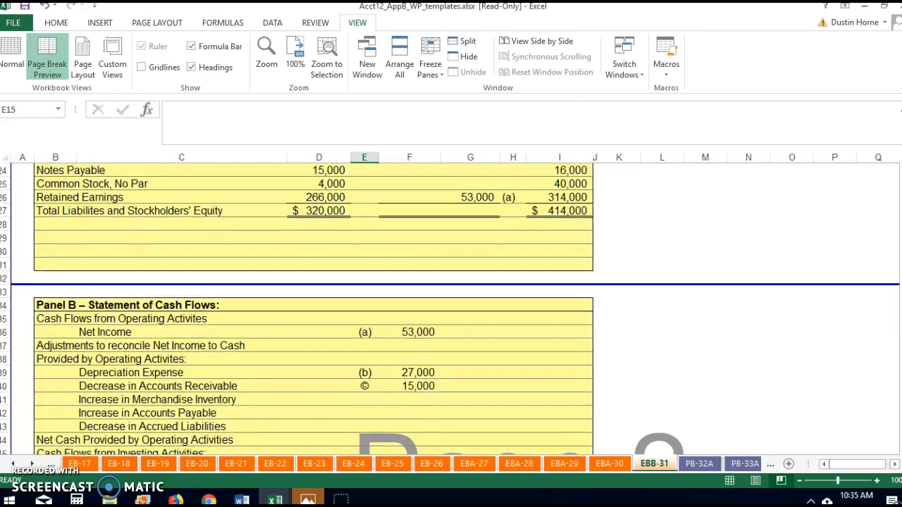
pyautogui.scroll(2, 453, 302)
pyautogui.write('(d')
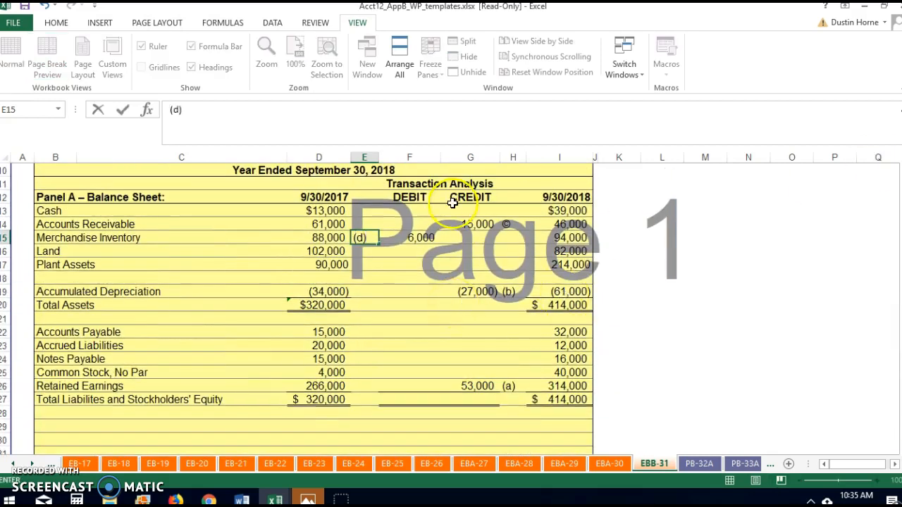
pyautogui.click(421, 238)
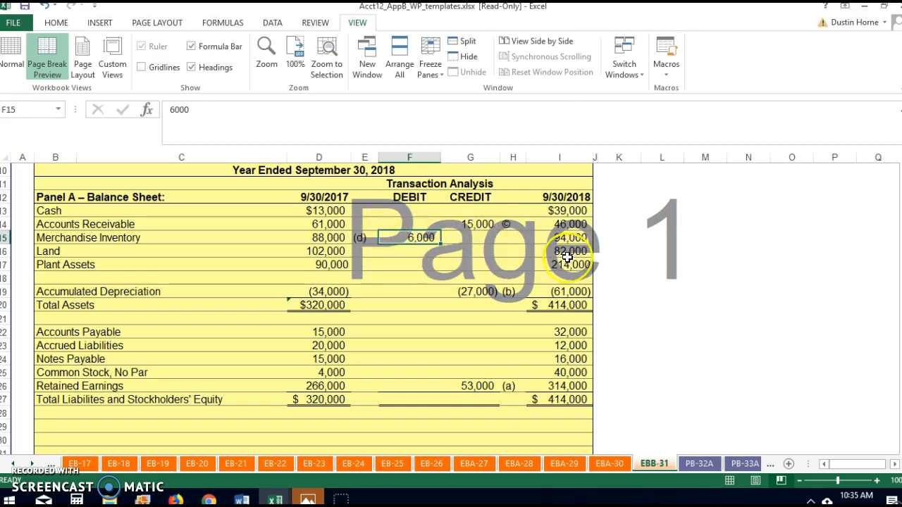
# Step: Enter a 6,000 credit with reference (d) on the Increase in Merchandise Inventory line of Panel B
pyautogui.scroll(-6, 314, 310)
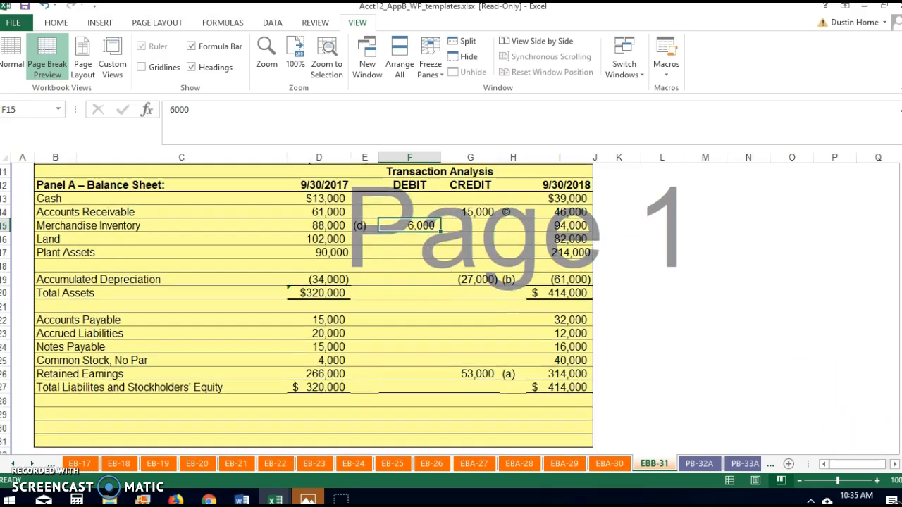
pyautogui.scroll(-1, 451, 310)
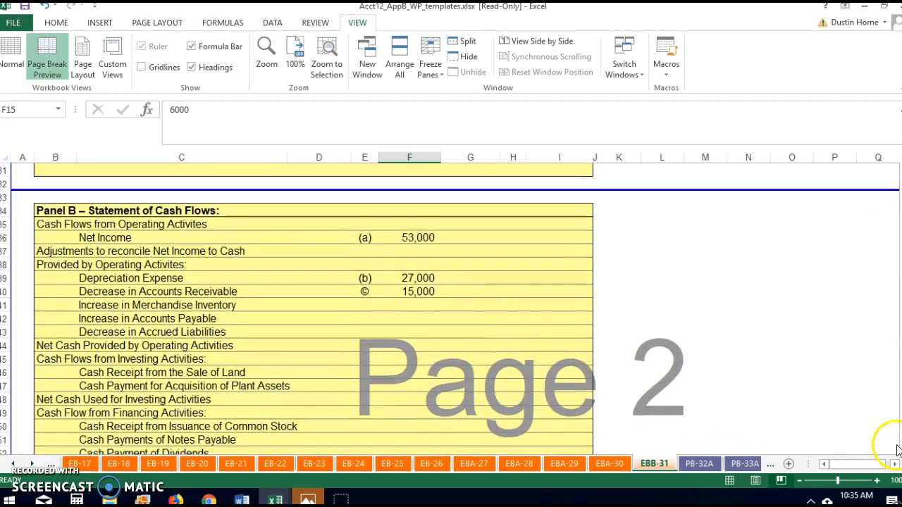
pyautogui.click(451, 305)
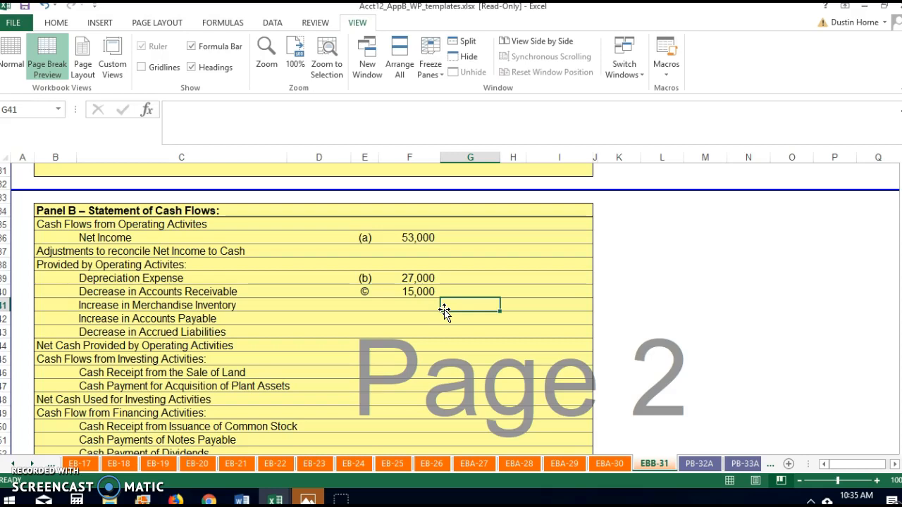
pyautogui.write('6,000')
pyautogui.click(504, 303)
pyautogui.write('(d')
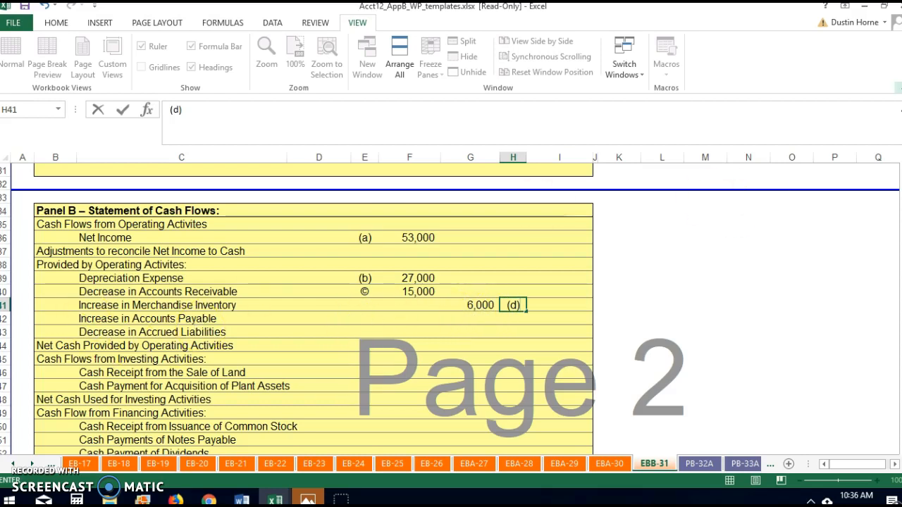
# Step: Enter a 17,000 credit with reference (e) for Accounts Payable in the Panel A transaction analysis
pyautogui.scroll(5, 451, 310)
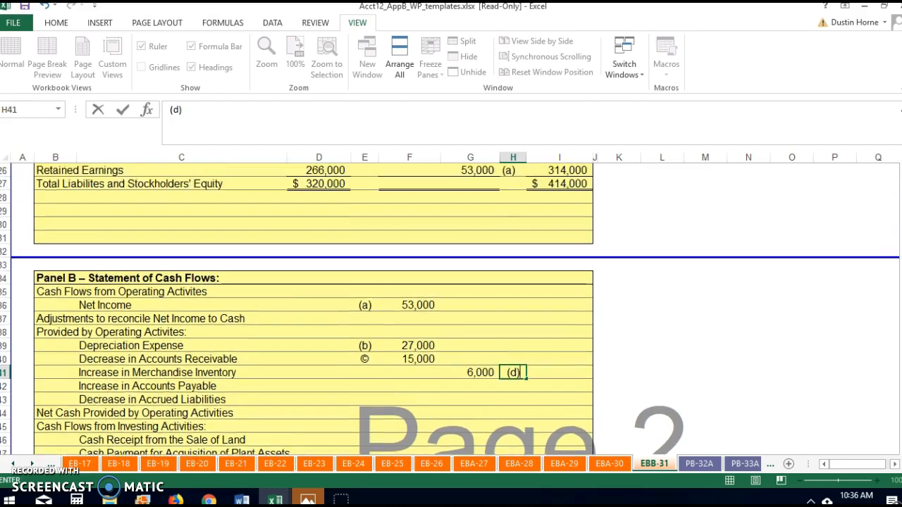
pyautogui.scroll(4, 409, 313)
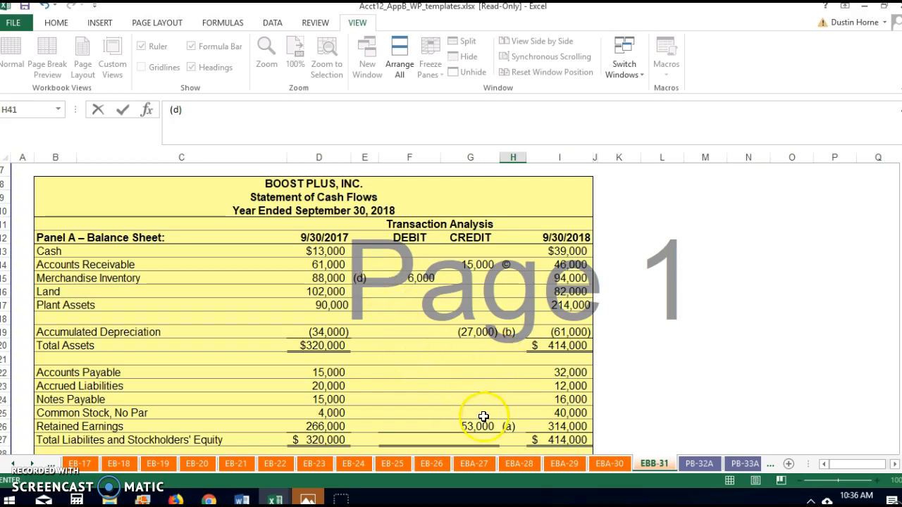
pyautogui.click(467, 374)
pyautogui.doubleClick(468, 374)
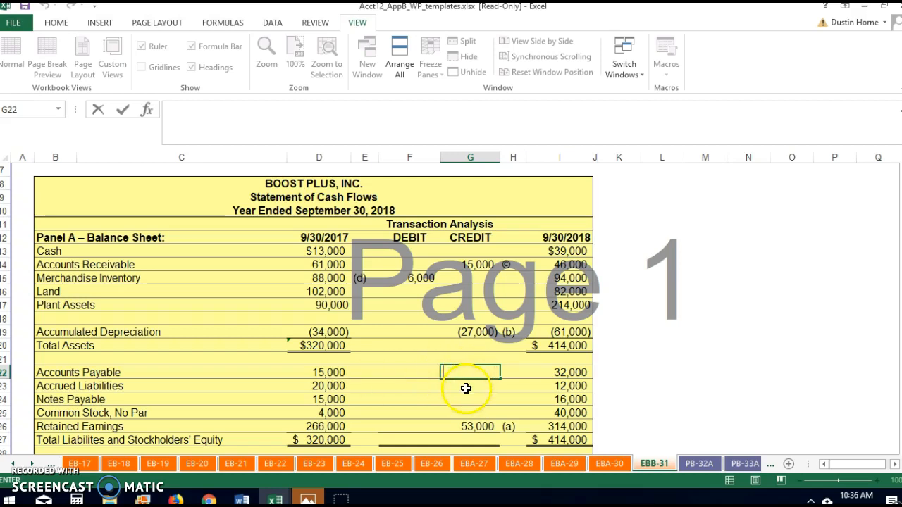
pyautogui.click(506, 372)
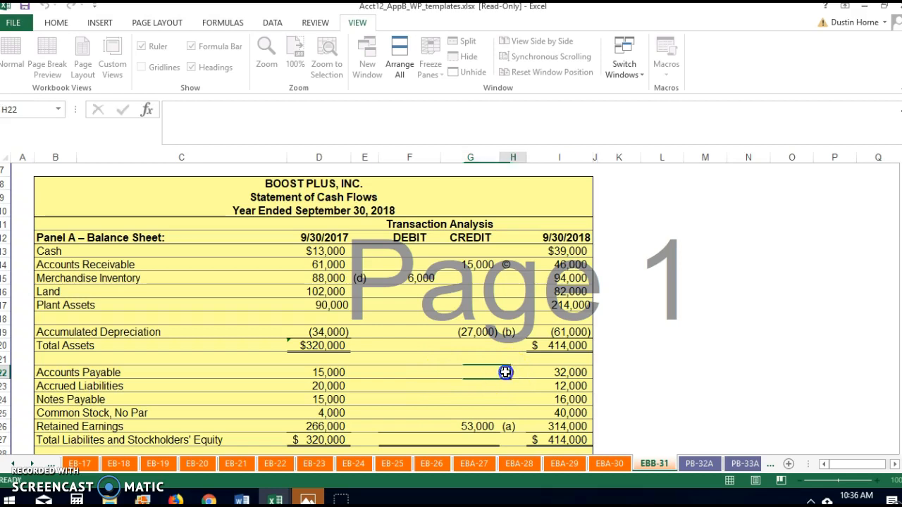
pyautogui.write('(e)')
pyautogui.click(473, 372)
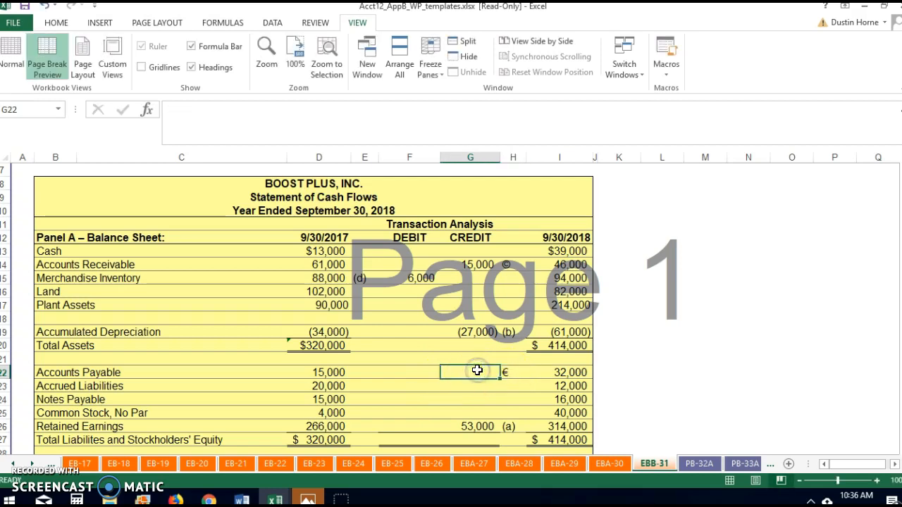
pyautogui.write('17000')
pyautogui.click(563, 399)
pyautogui.click(465, 372)
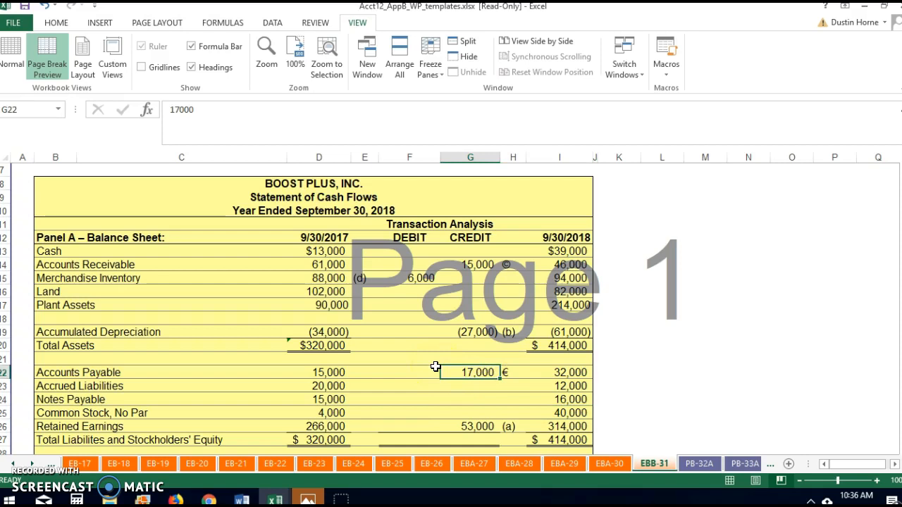
# Step: Label the debit side of the Increase in Accounts Payable line in Panel B with reference (e)
pyautogui.scroll(-3, 314, 310)
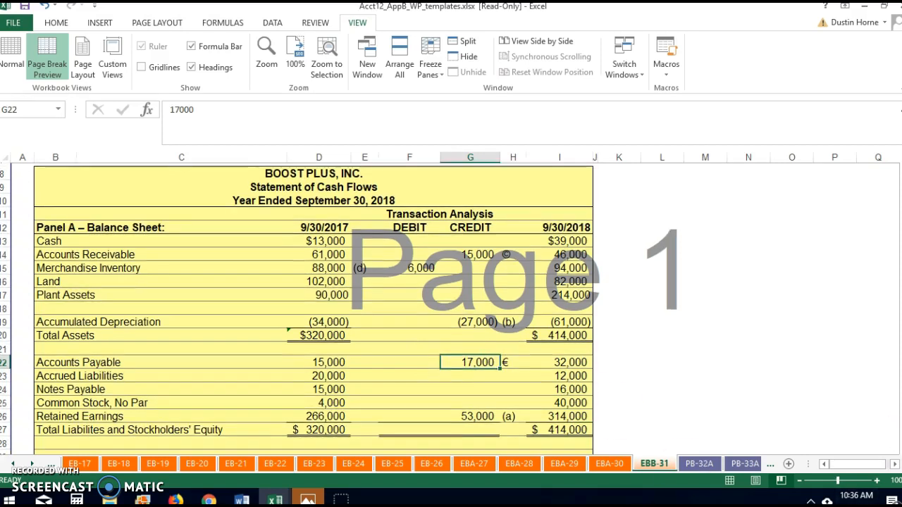
pyautogui.scroll(-3, 313, 310)
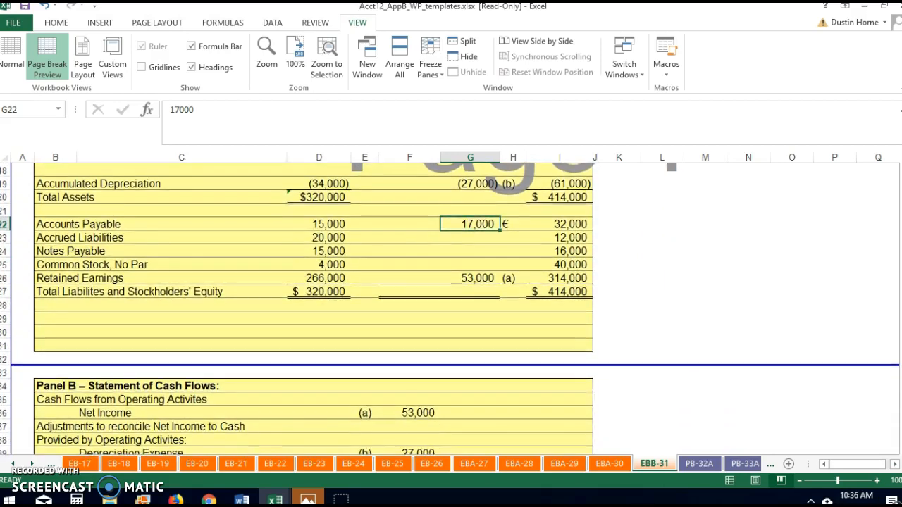
pyautogui.scroll(-2, 314, 310)
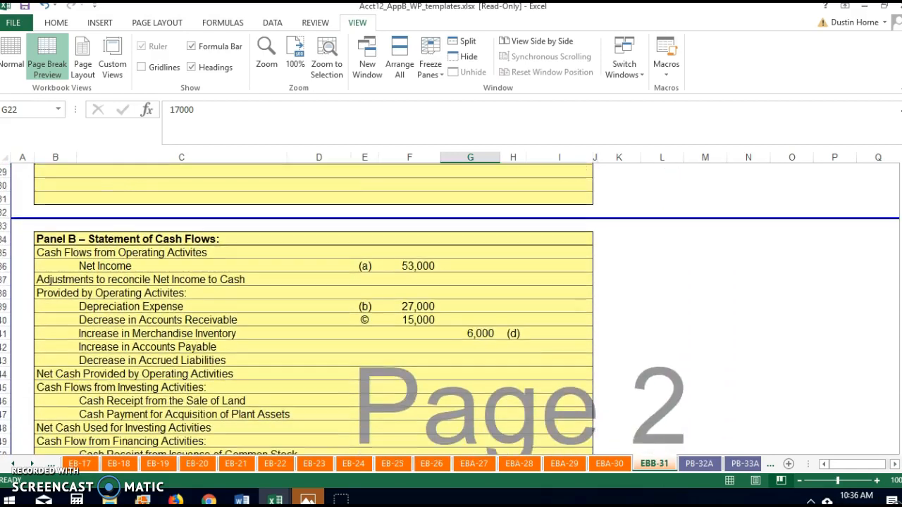
pyautogui.click(387, 348)
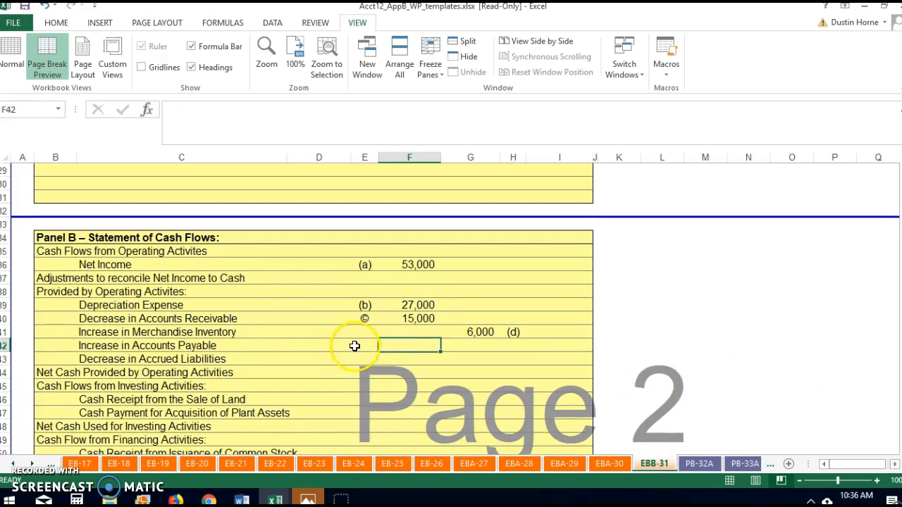
pyautogui.click(357, 345)
pyautogui.write('(3')
pyautogui.press('BackSpace')
pyautogui.write('e)')
# Step: Enter 17,000 as the debit amount on the Increase in Accounts Payable line of Panel B
pyautogui.click(405, 349)
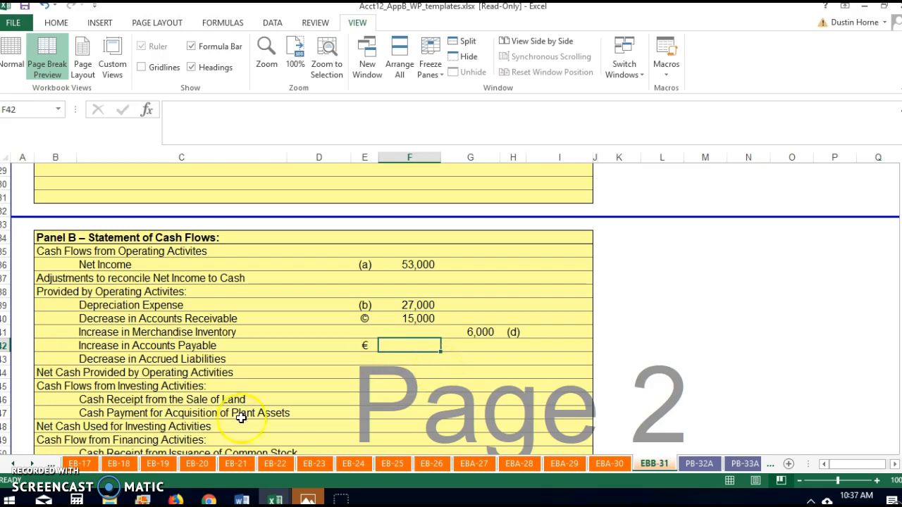
pyautogui.click(413, 342)
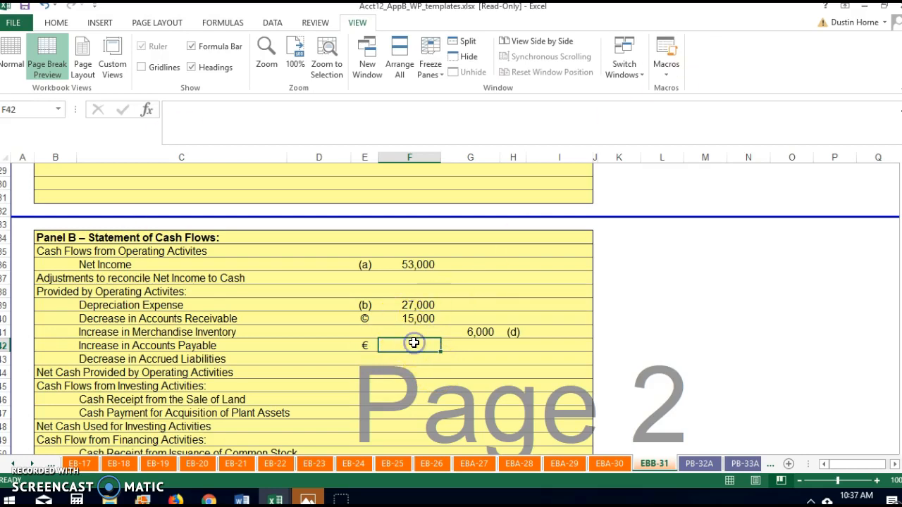
pyautogui.doubleClick(414, 342)
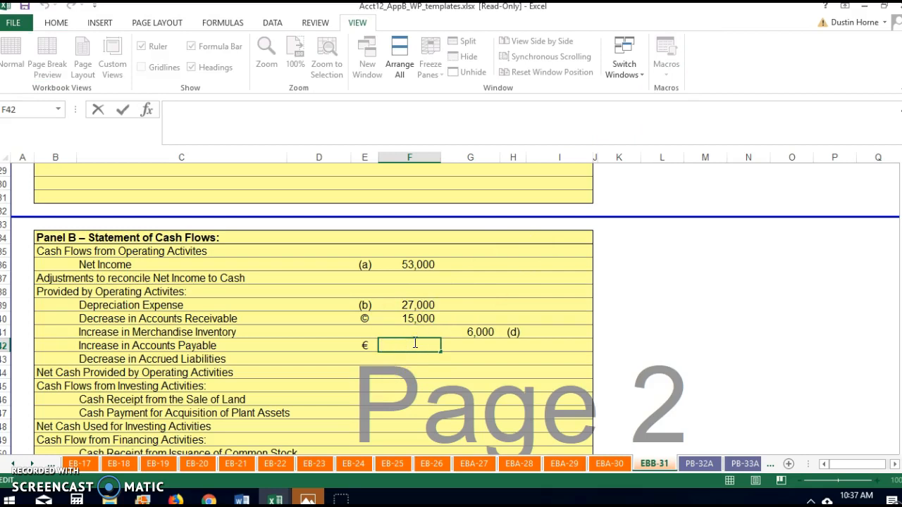
pyautogui.write('17,000')
pyautogui.click(397, 354)
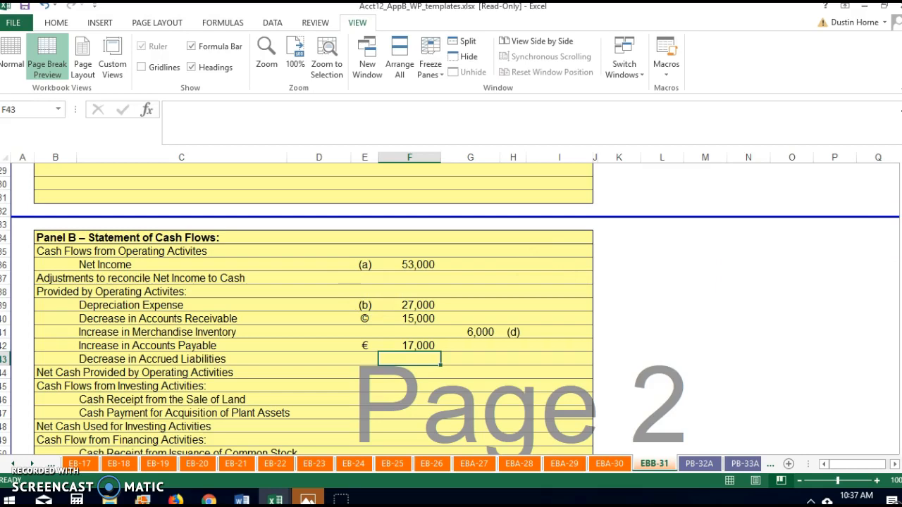
# Step: Enter an 8,000 debit with reference (f) for Accrued Liabilities in the Panel A transaction analysis
pyautogui.scroll(1, 451, 310)
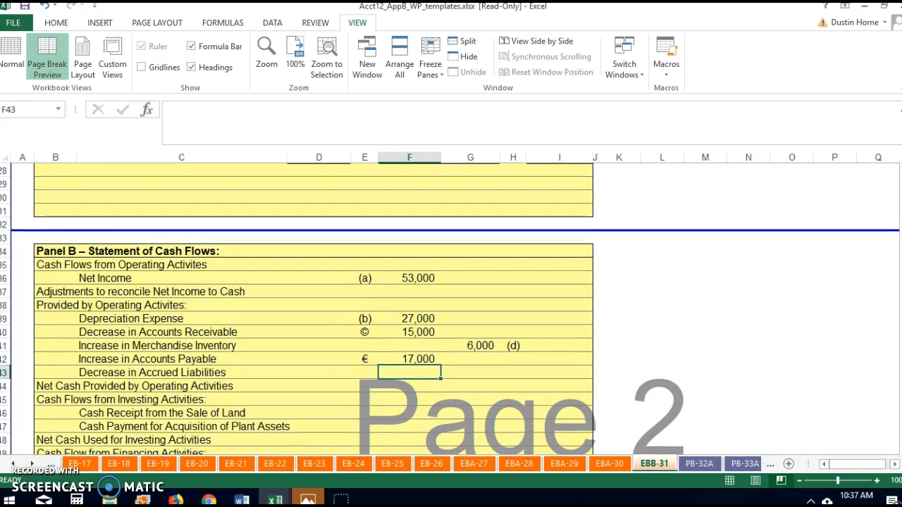
pyautogui.scroll(4, 451, 310)
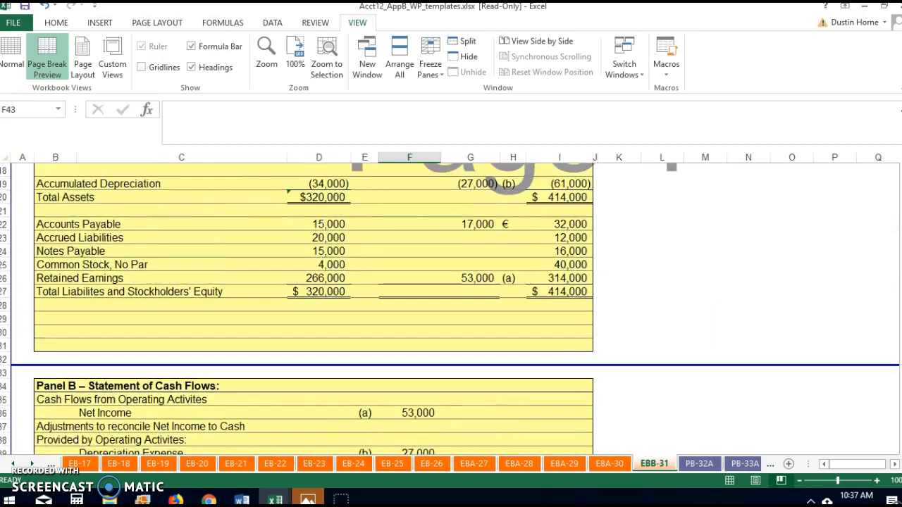
pyautogui.scroll(3, 330, 385)
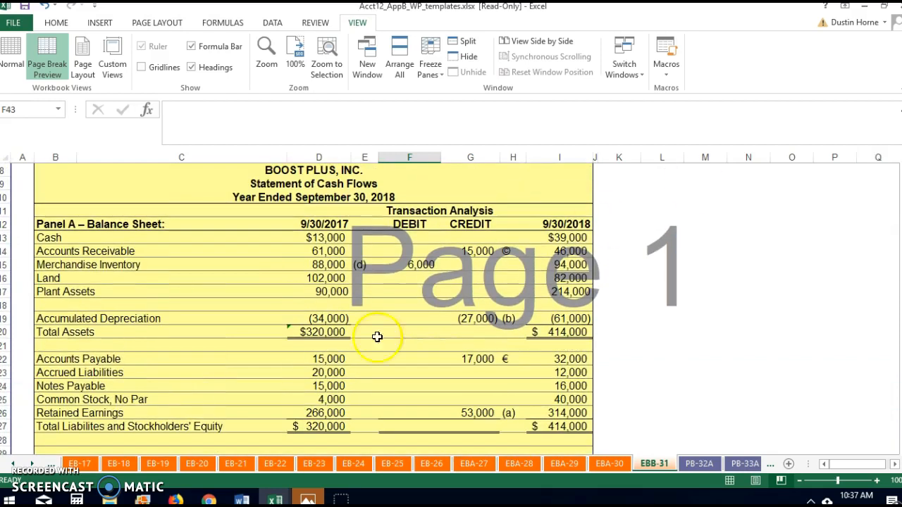
pyautogui.click(467, 372)
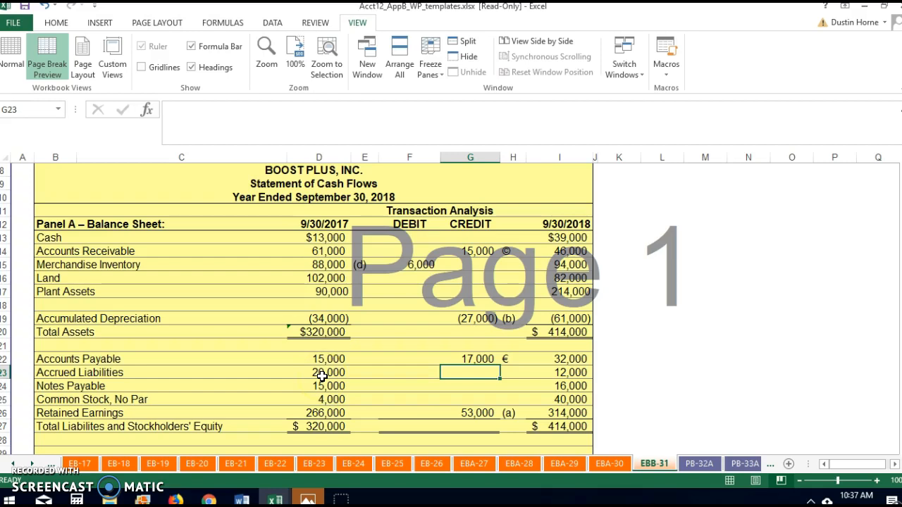
pyautogui.click(385, 372)
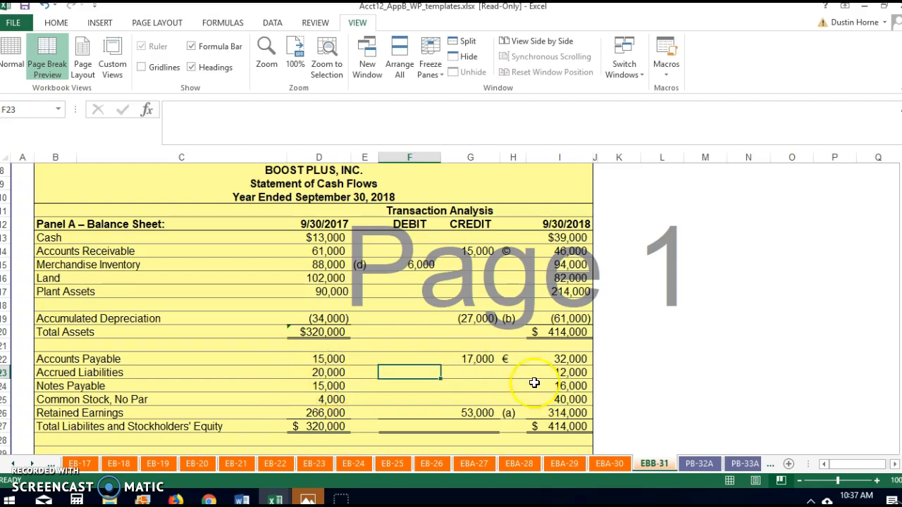
pyautogui.click(370, 373)
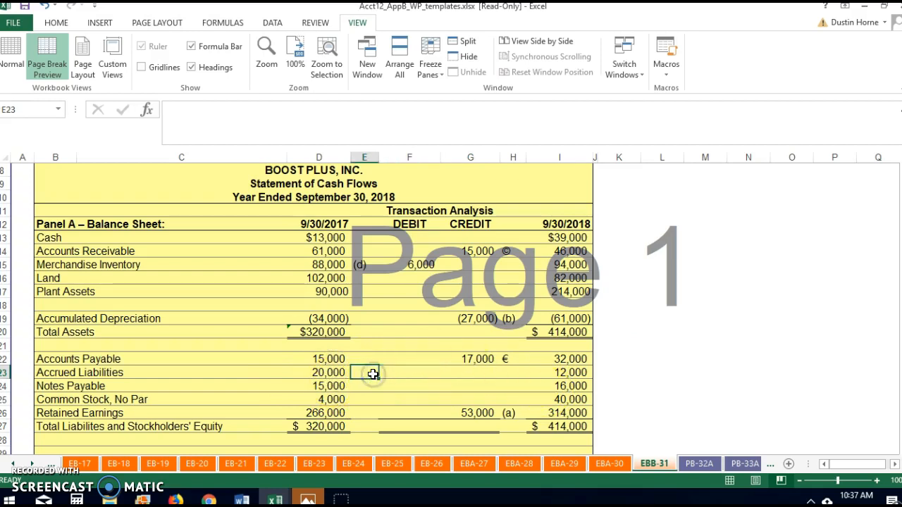
pyautogui.write('(f)')
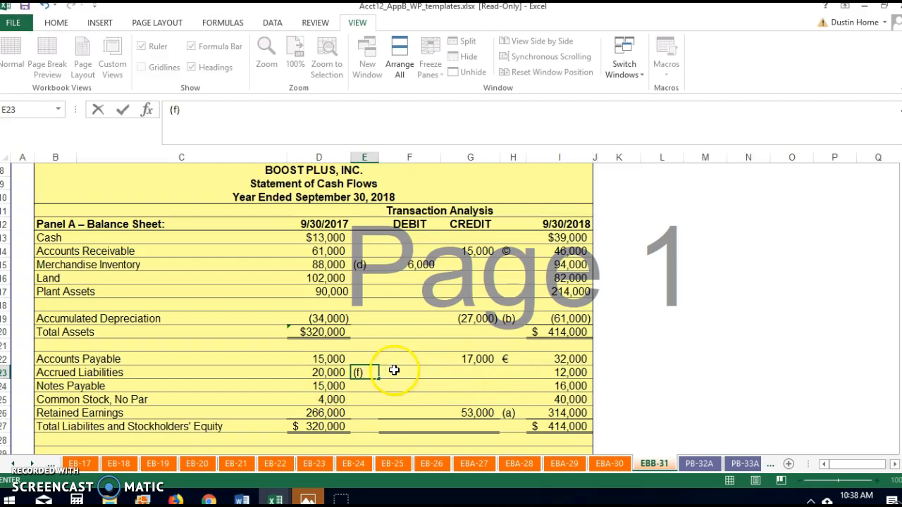
pyautogui.click(394, 370)
pyautogui.write('8000')
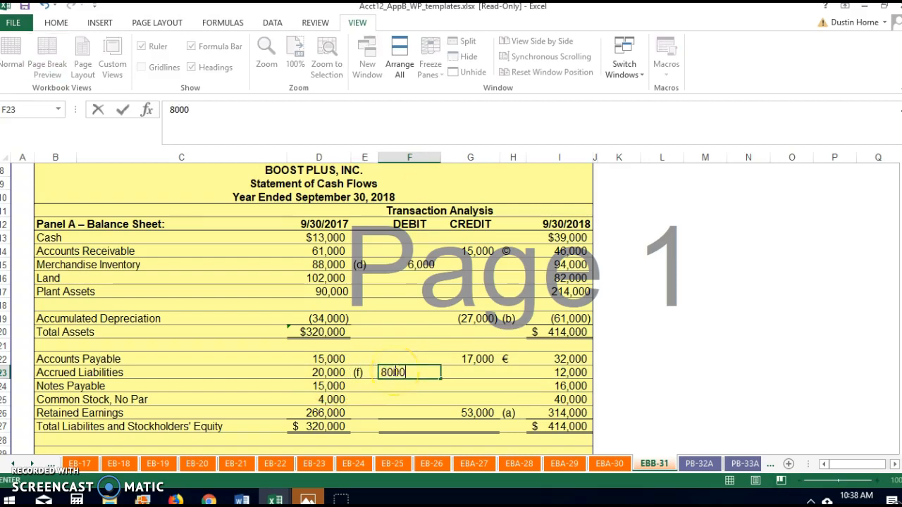
pyautogui.click(420, 394)
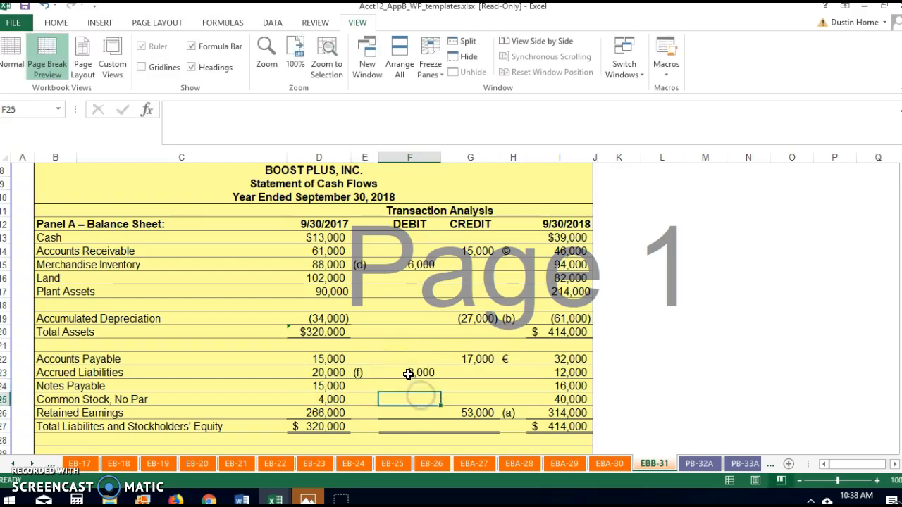
pyautogui.click(419, 371)
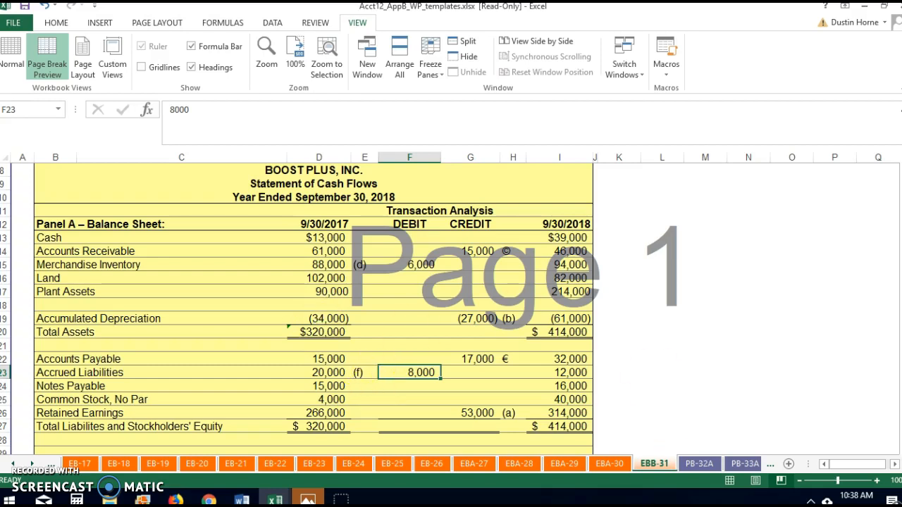
# Step: Switch to the Photos app, cancel the import from the Apple iPhone, and minimize the Photos window
pyautogui.scroll(-3, 314, 310)
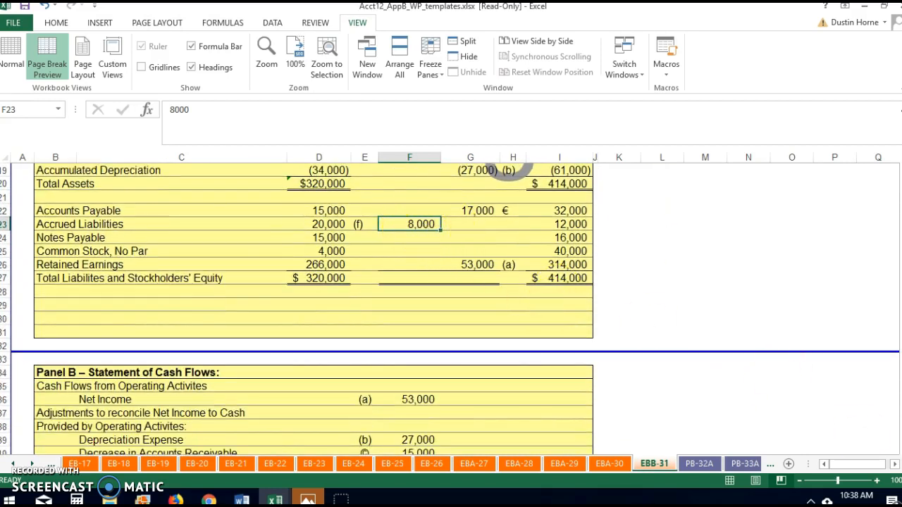
pyautogui.scroll(-3, 451, 310)
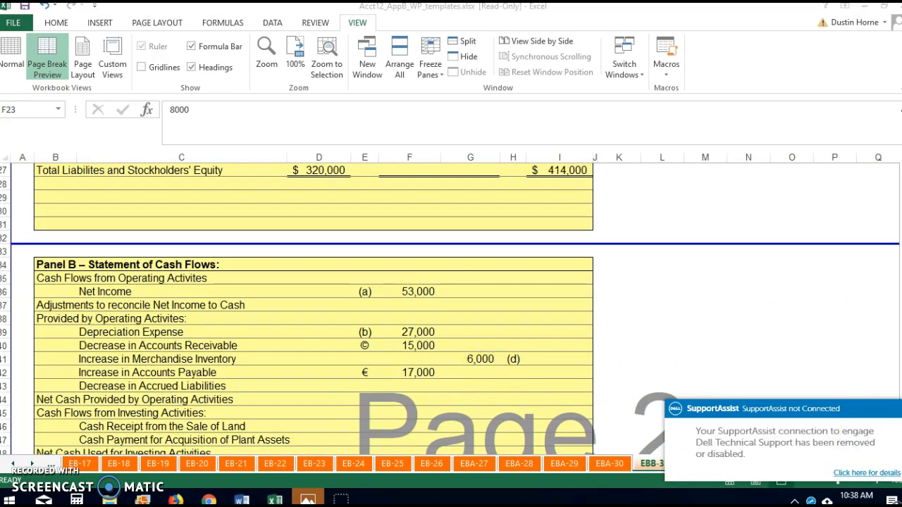
pyautogui.click(844, 361)
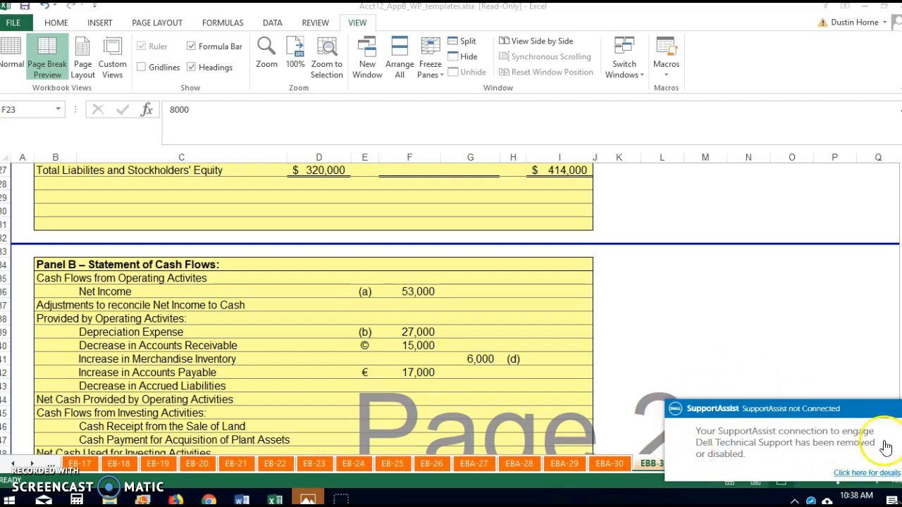
pyautogui.click(818, 368)
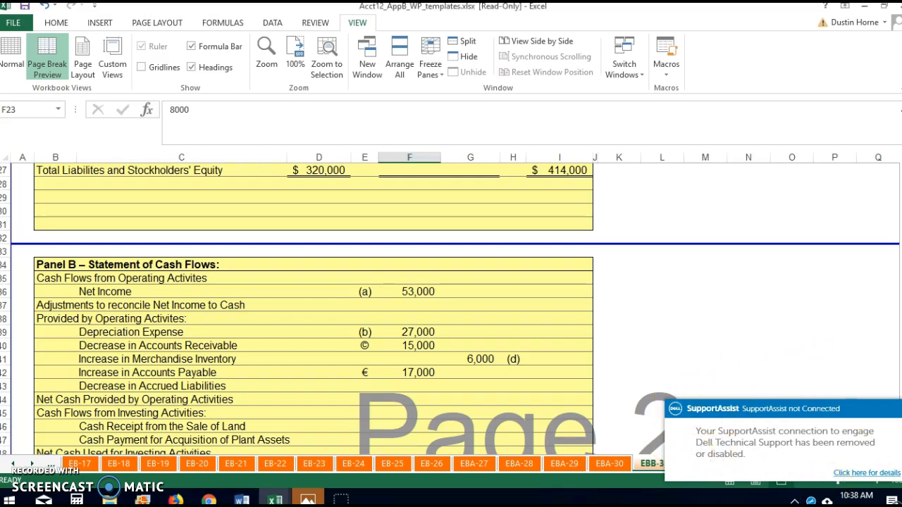
pyautogui.click(308, 500)
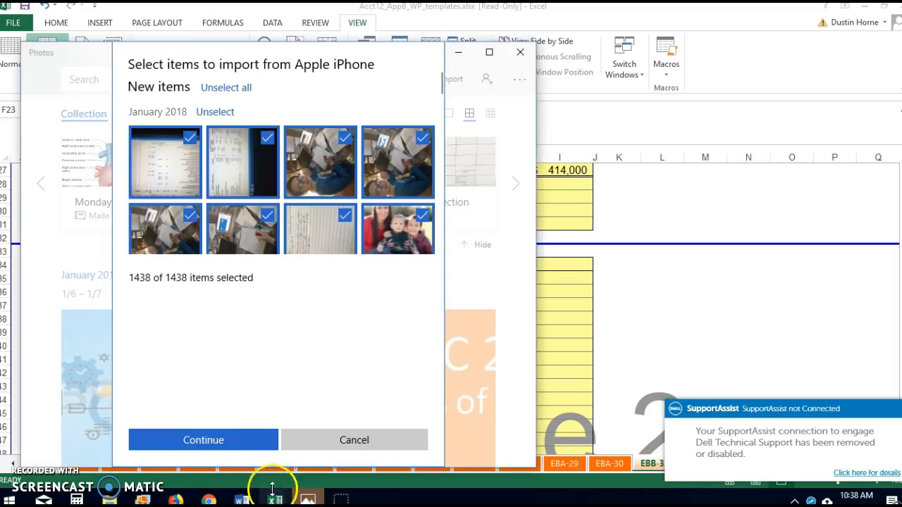
pyautogui.click(330, 439)
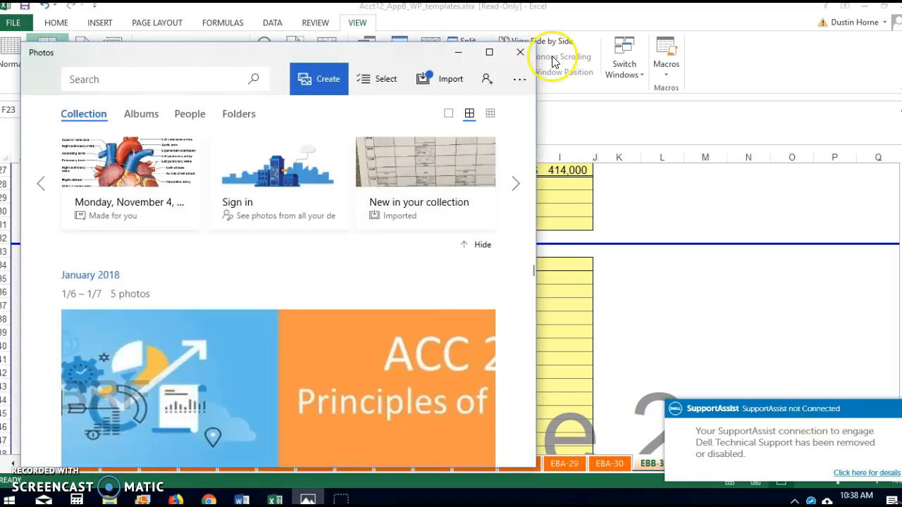
pyautogui.click(458, 48)
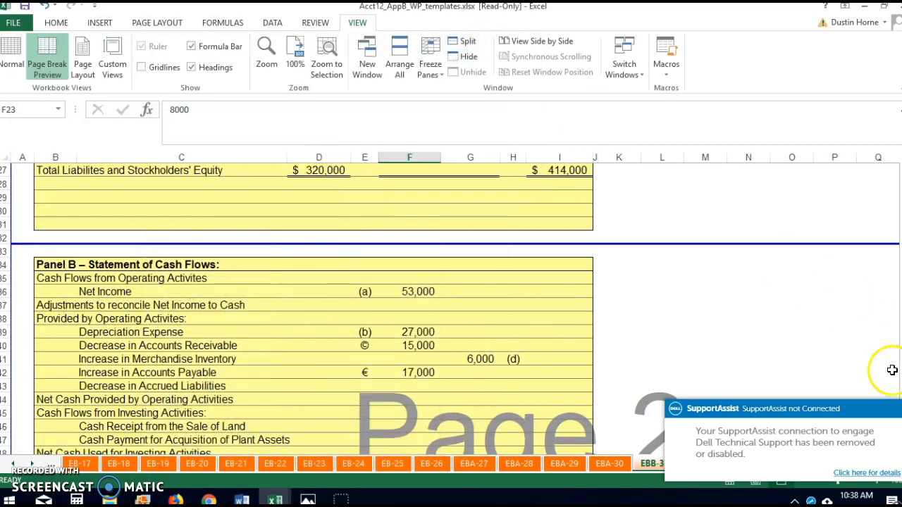
# Step: Open the details of the SupportAssist connection notification and close the SupportAssist window
pyautogui.click(864, 477)
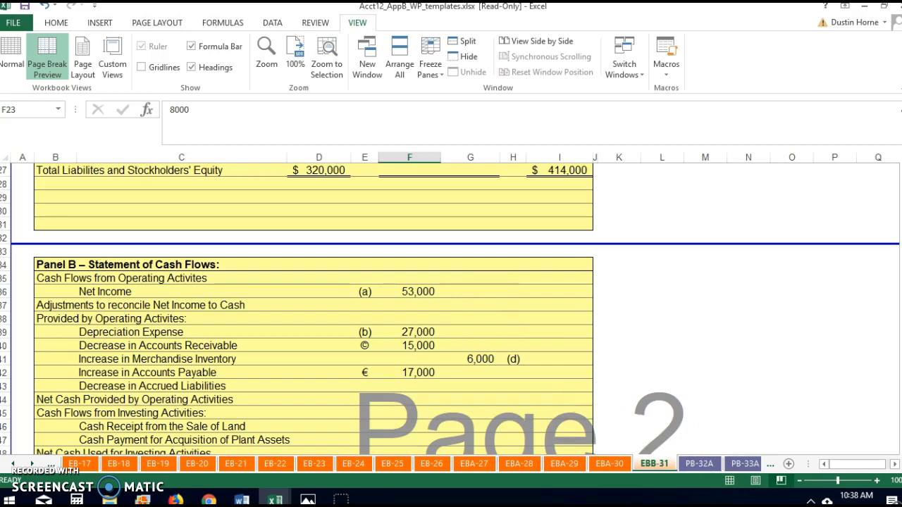
pyautogui.scroll(-1, 451, 308)
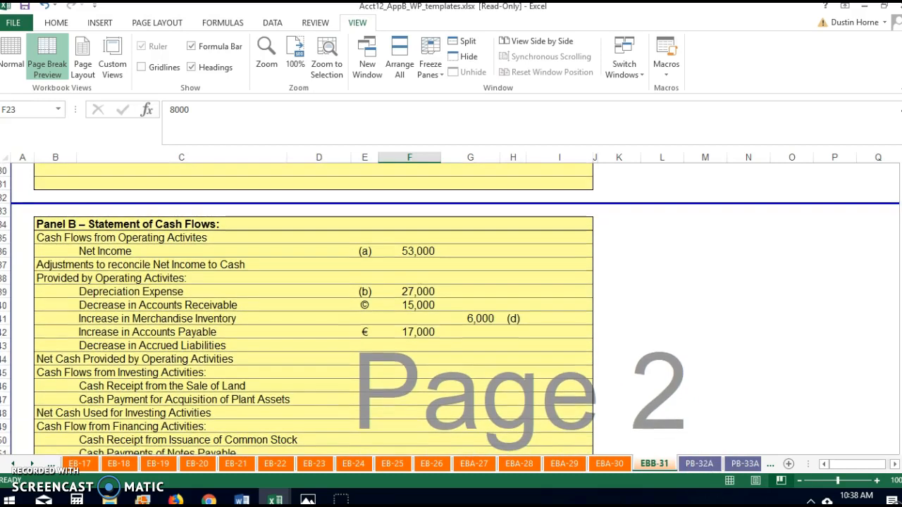
pyautogui.scroll(7, 480, 377)
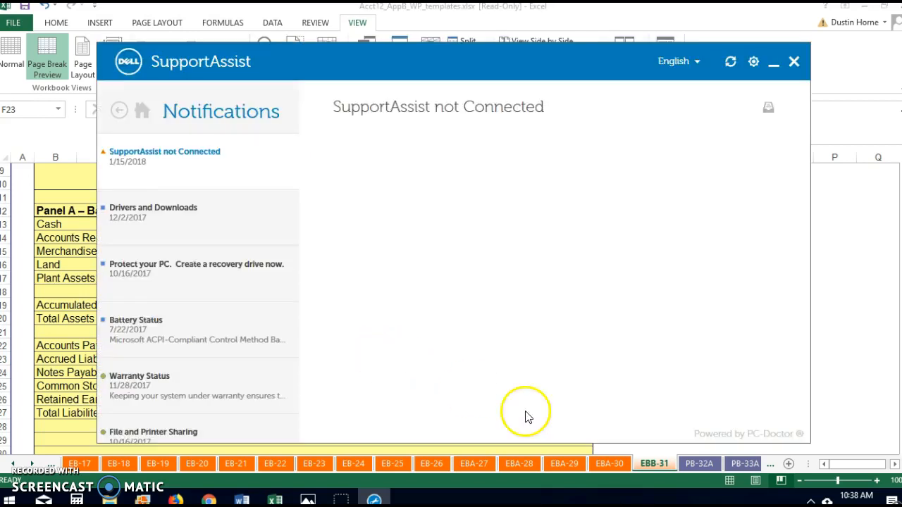
pyautogui.click(794, 61)
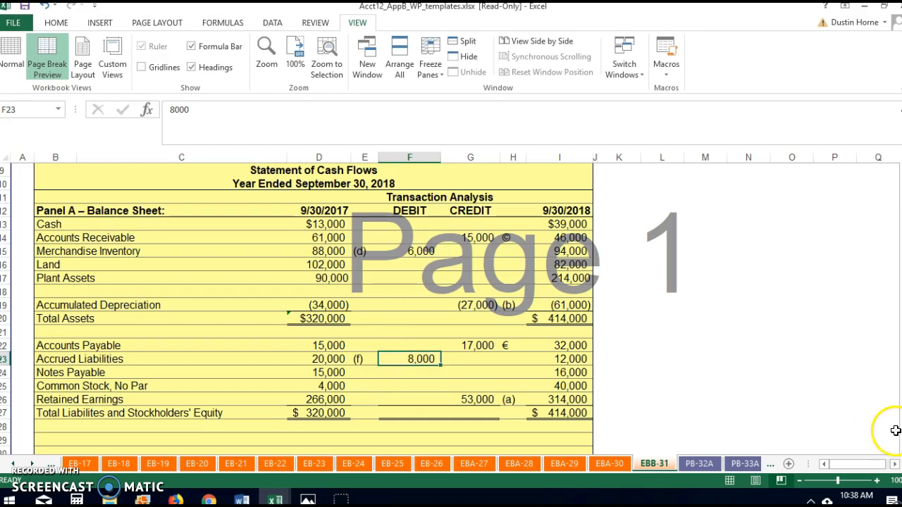
# Step: Enter an 8,000 credit with reference f on the Decrease in Accrued Liabilities line of Panel B
pyautogui.scroll(-3, 339, 311)
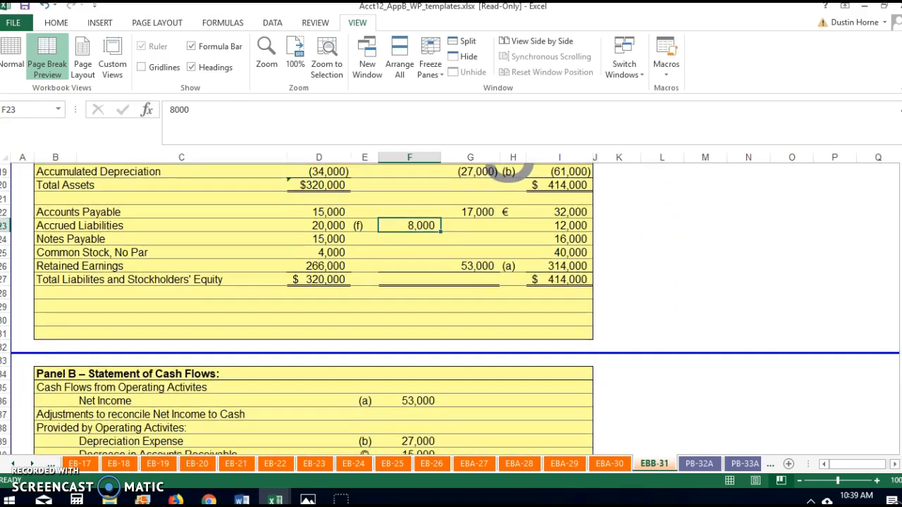
pyautogui.scroll(-3, 511, 171)
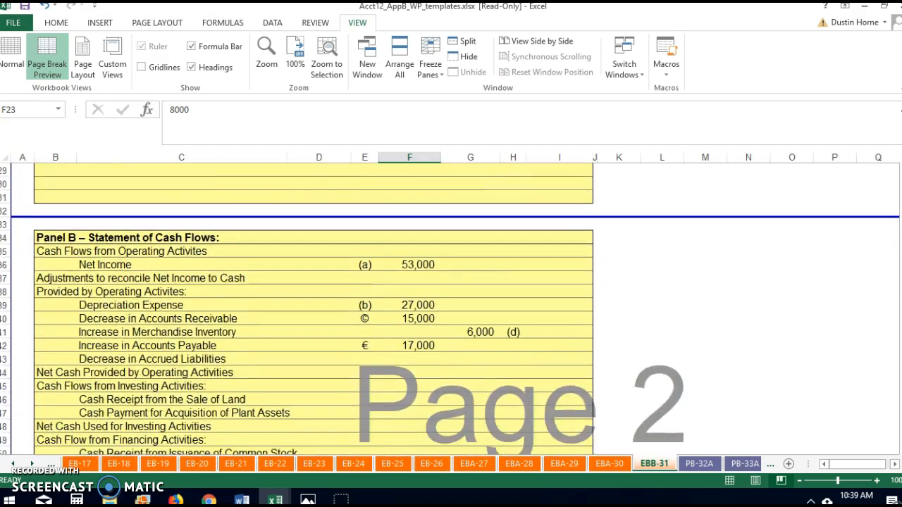
pyautogui.scroll(-1, 429, 356)
pyautogui.click(470, 318)
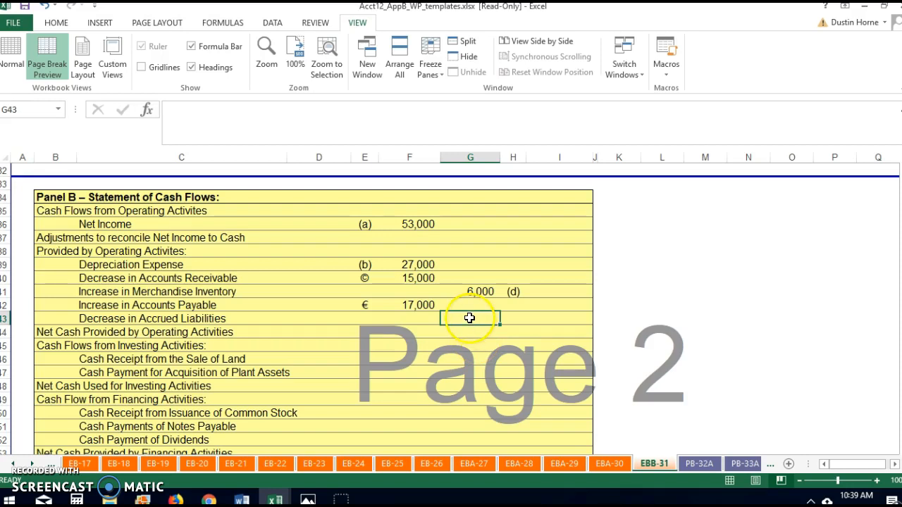
pyautogui.click(523, 320)
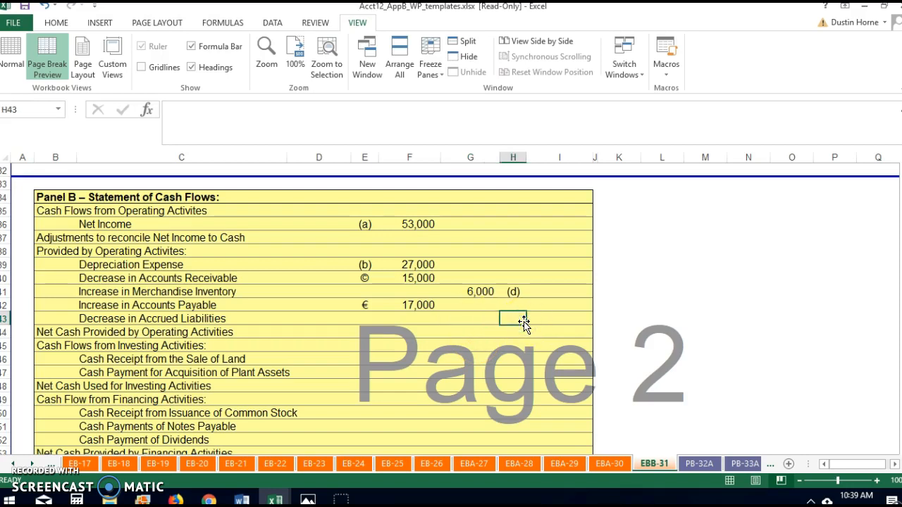
pyautogui.write('f')
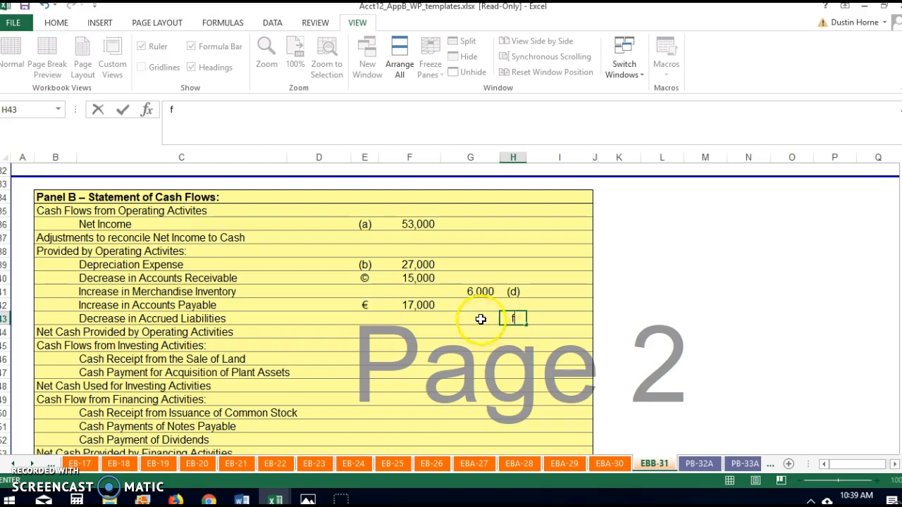
pyautogui.click(481, 319)
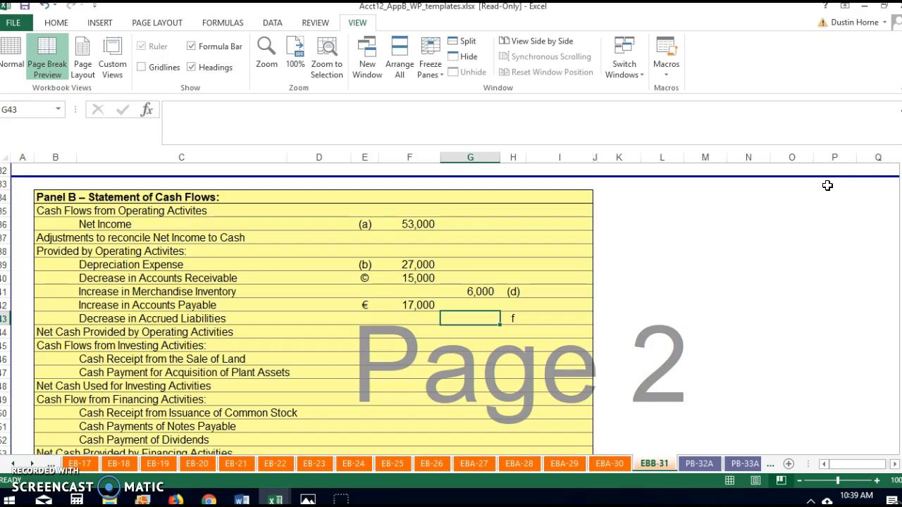
pyautogui.write('8,000')
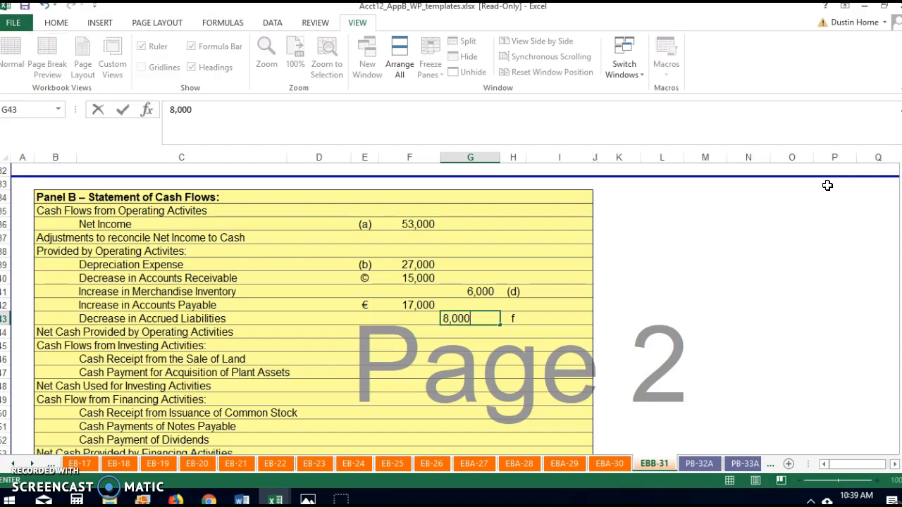
pyautogui.click(363, 345)
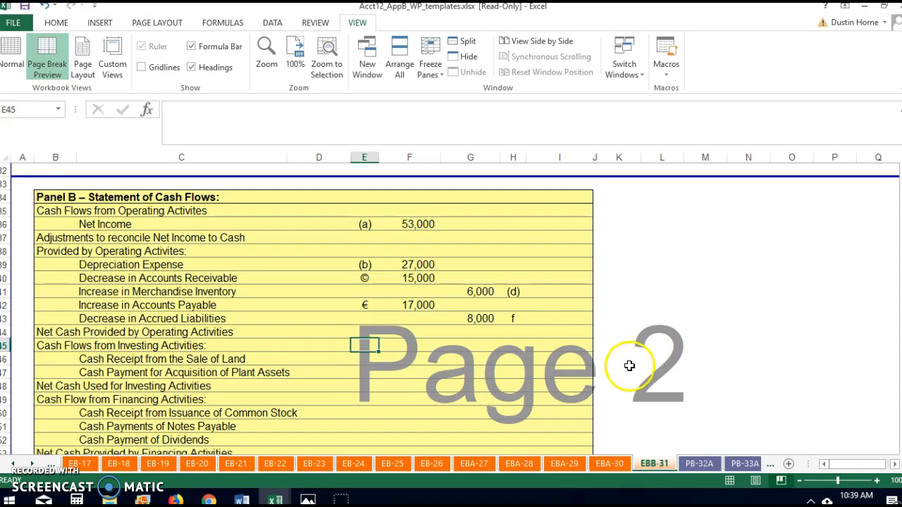
# Step: Enter a 124,000 debit with reference (g) for Plant Assets in the Panel A transaction analysis
pyautogui.scroll(6, 451, 310)
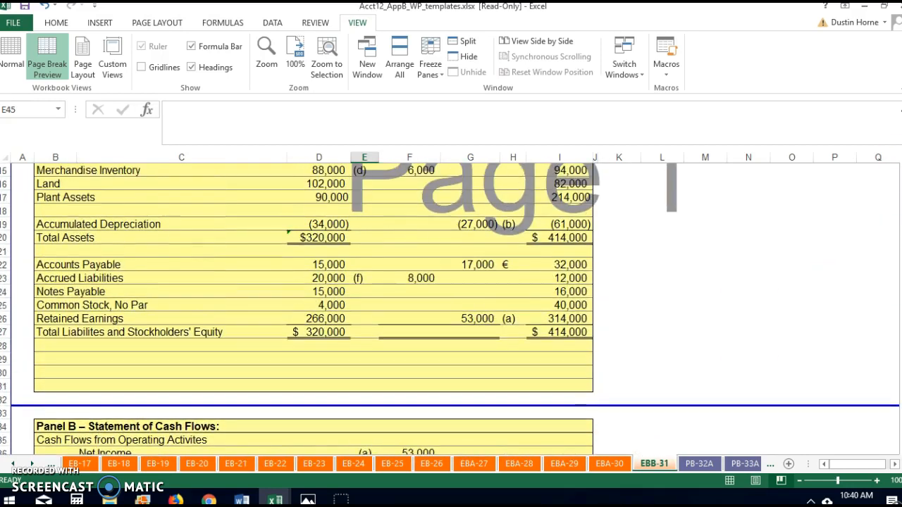
pyautogui.scroll(1, 451, 310)
pyautogui.scroll(1, 451, 310)
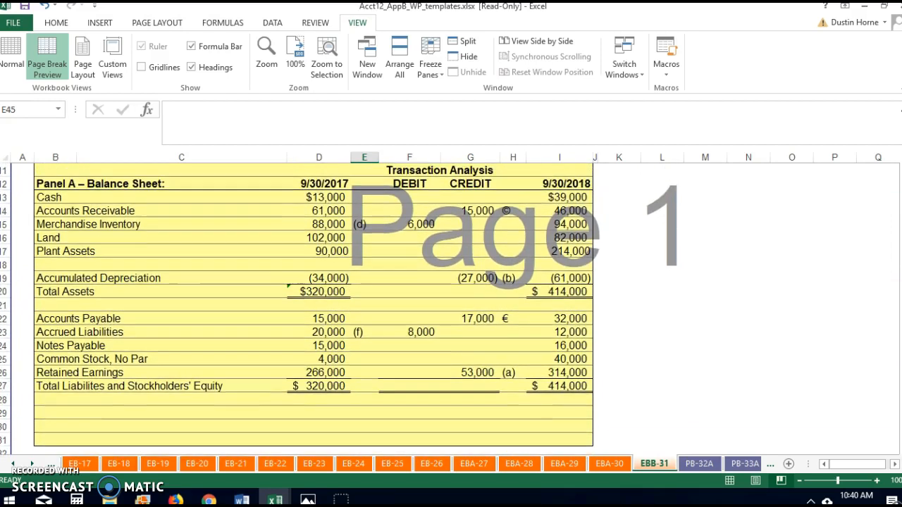
pyautogui.click(408, 237)
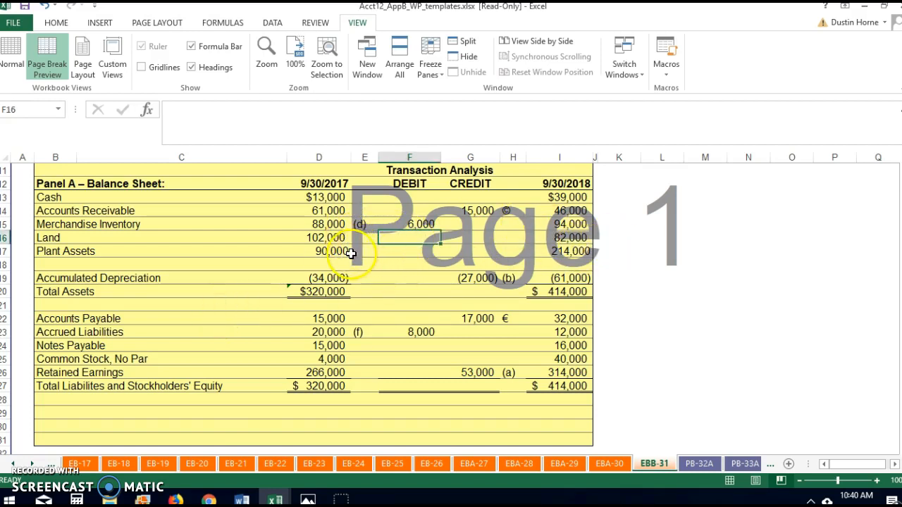
pyautogui.click(350, 253)
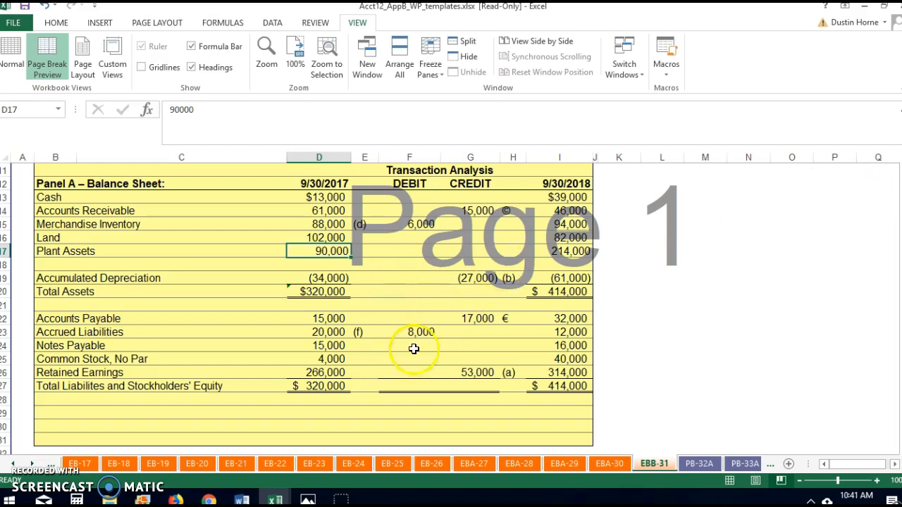
pyautogui.click(396, 252)
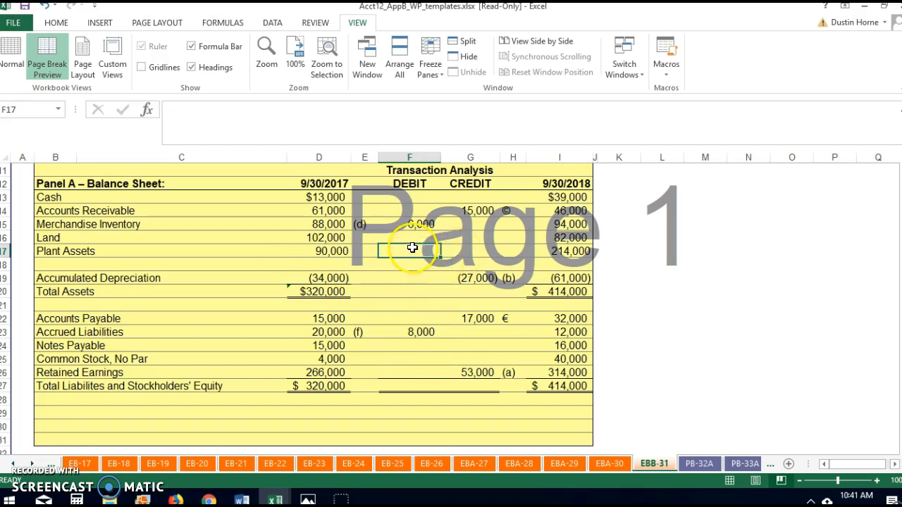
pyautogui.click(366, 253)
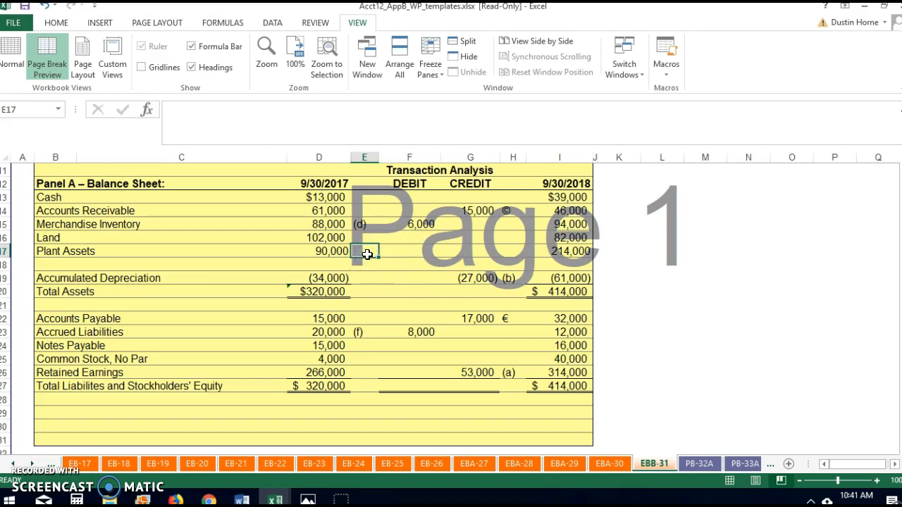
pyautogui.doubleClick(366, 254)
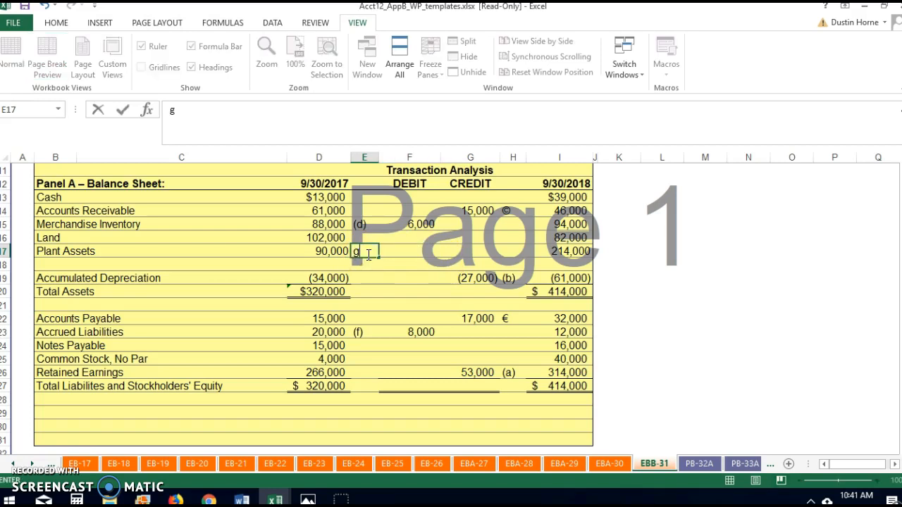
pyautogui.write('(g)')
pyautogui.click(416, 254)
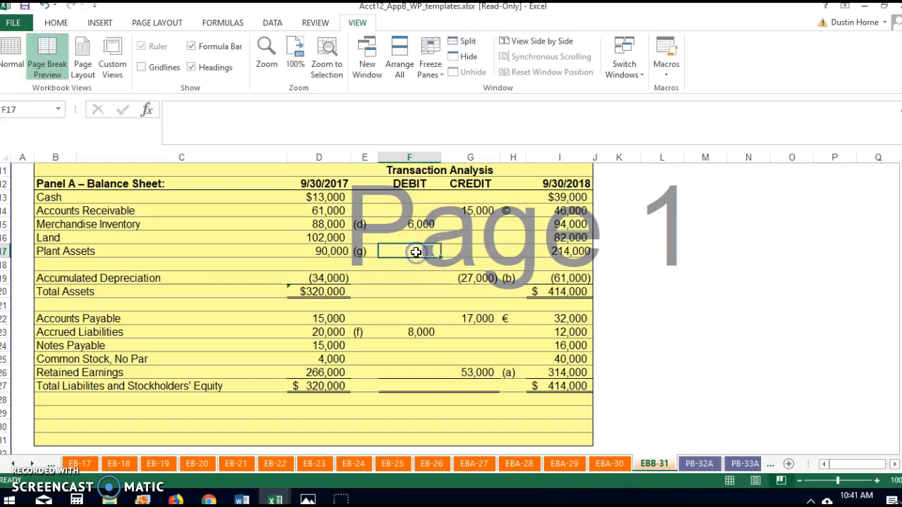
pyautogui.write('124,000')
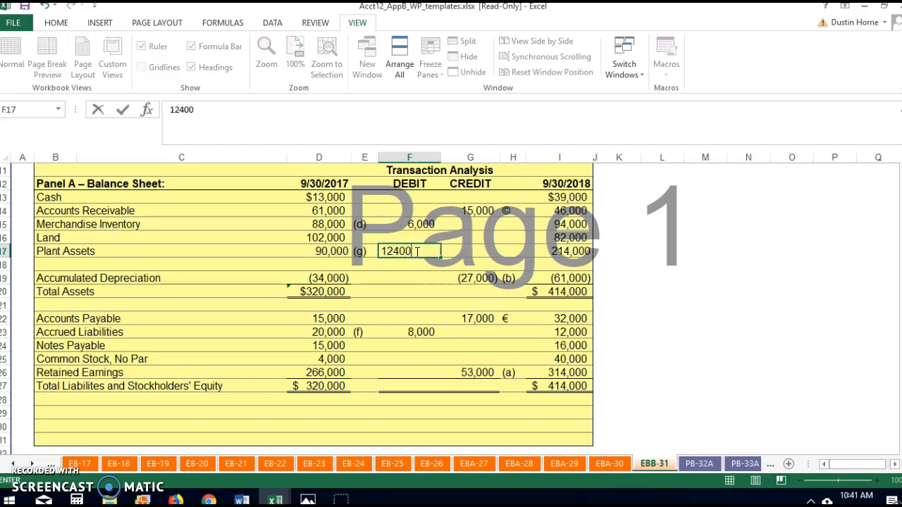
pyautogui.click(469, 358)
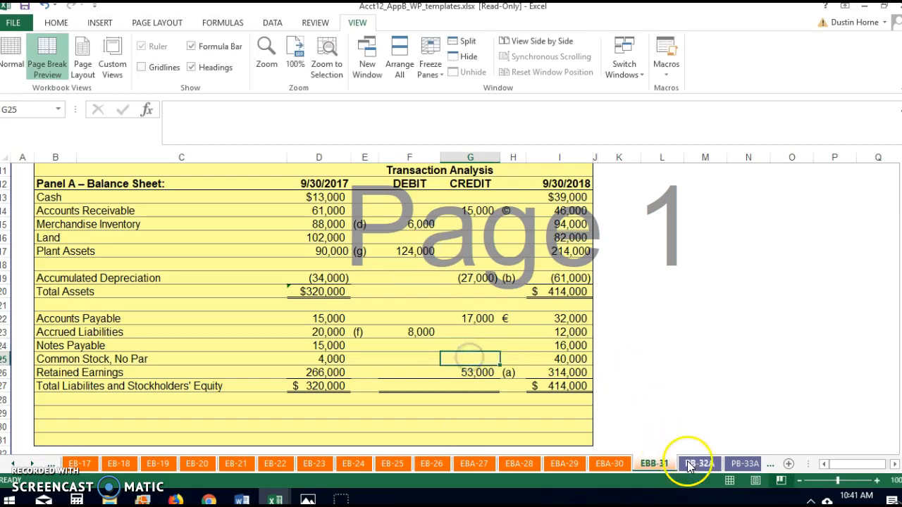
# Step: Label the credit side of the Cash Payment for Acquisition of Plant Assets line in Panel B with reference (g)
pyautogui.scroll(-1, 451, 303)
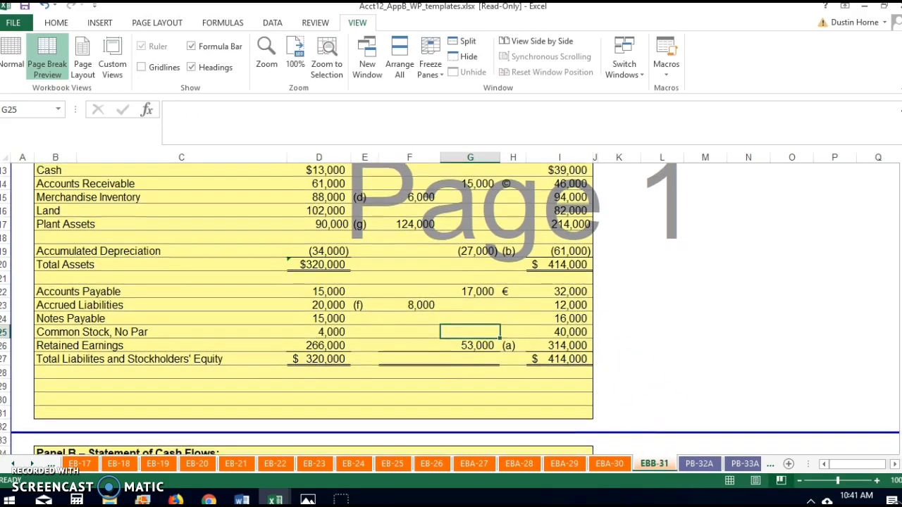
pyautogui.scroll(-4, 451, 303)
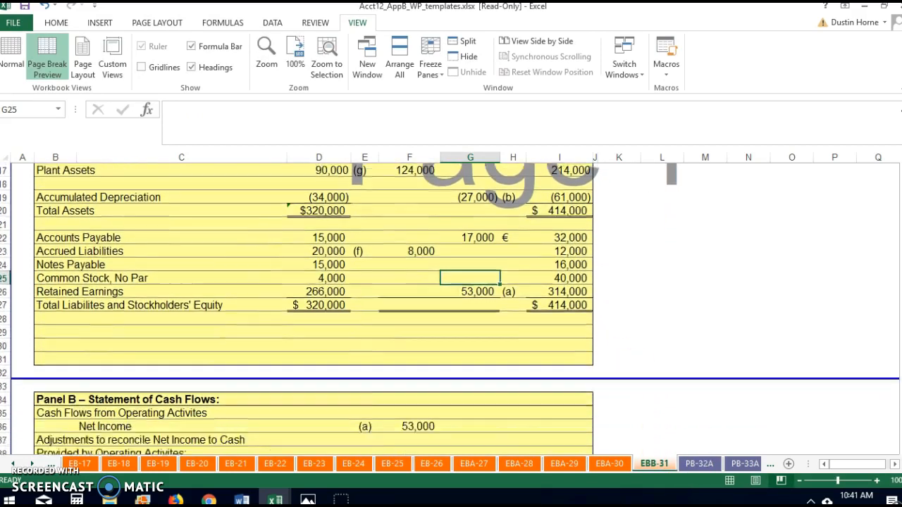
pyautogui.scroll(-4, 357, 309)
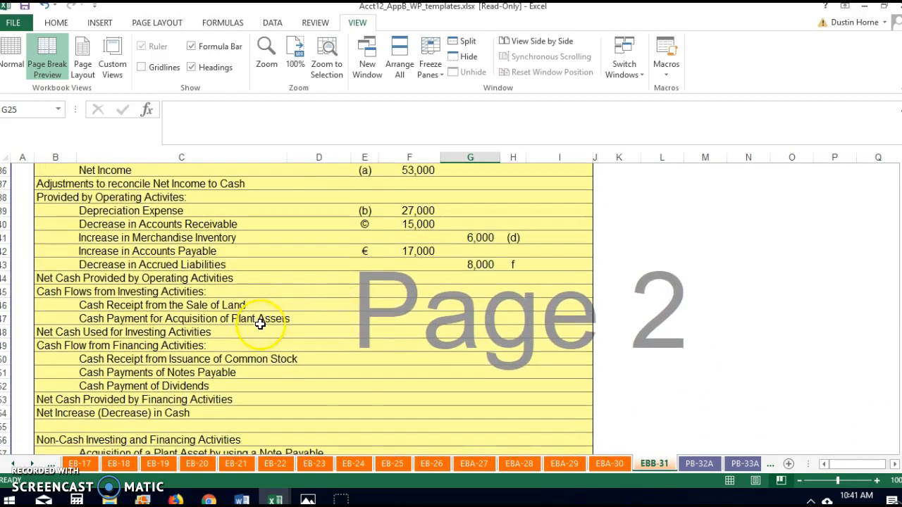
pyautogui.click(478, 319)
pyautogui.click(513, 322)
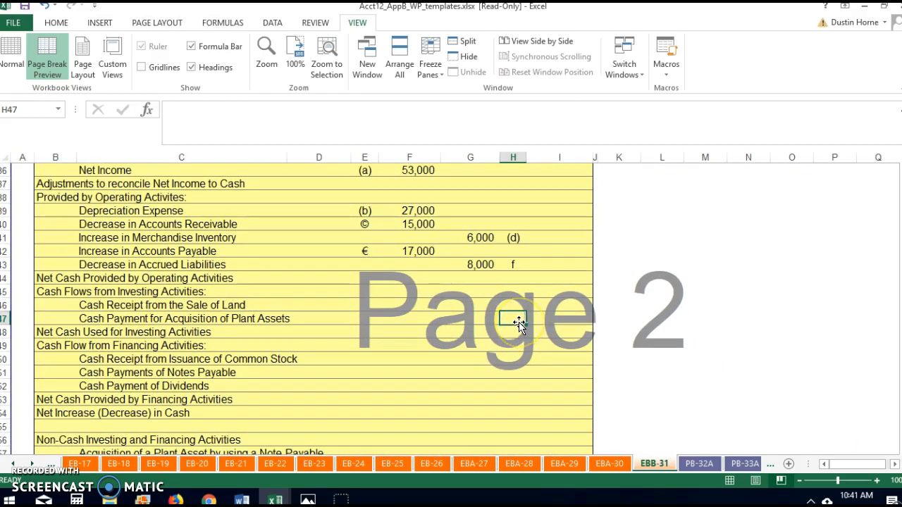
pyautogui.write('(g)')
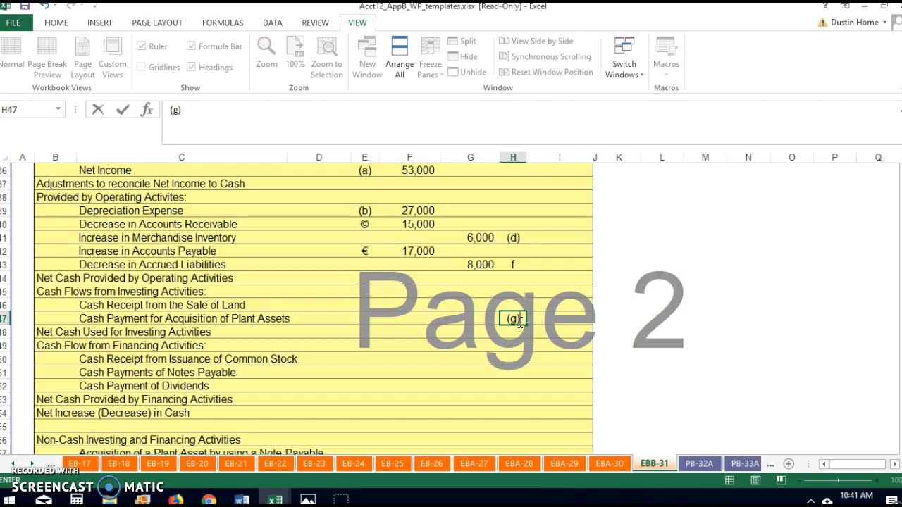
pyautogui.click(470, 318)
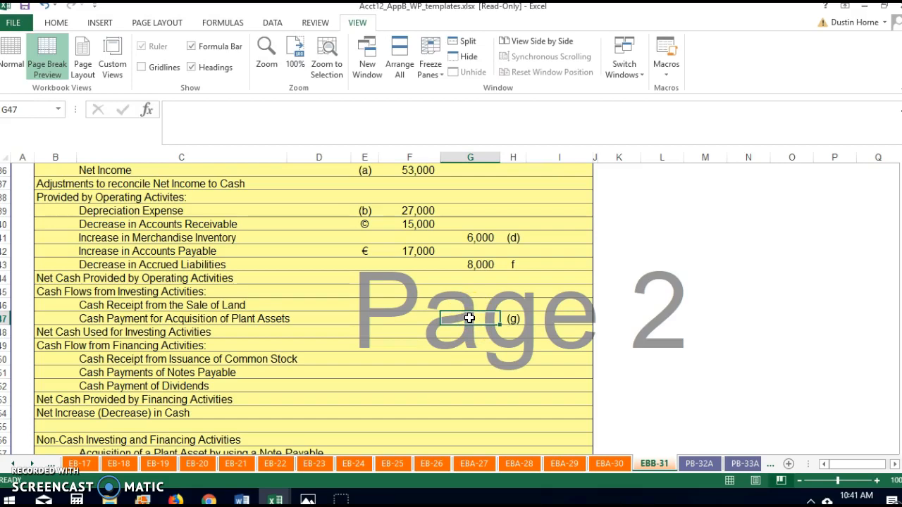
# Step: Enter a 108,000 credit on the Cash Payment for Acquisition of Plant Assets line of Panel B
pyautogui.write('1')
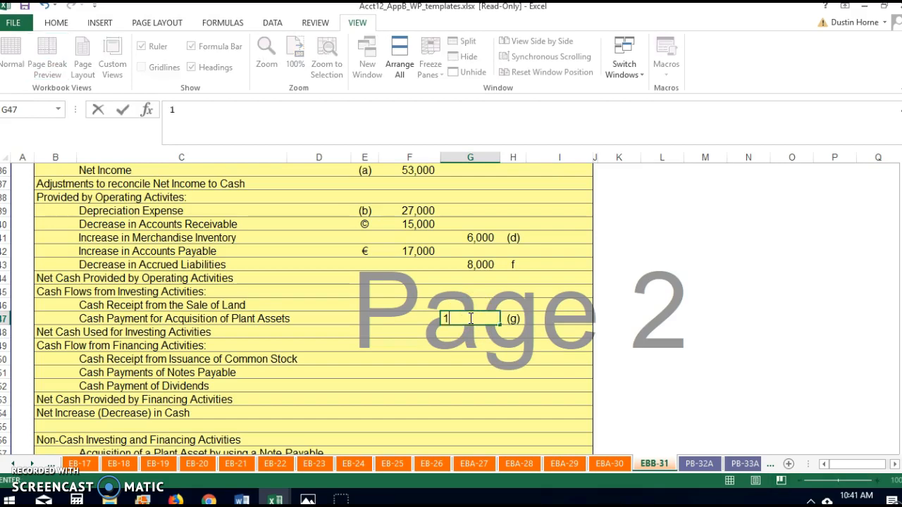
pyautogui.write('08,000')
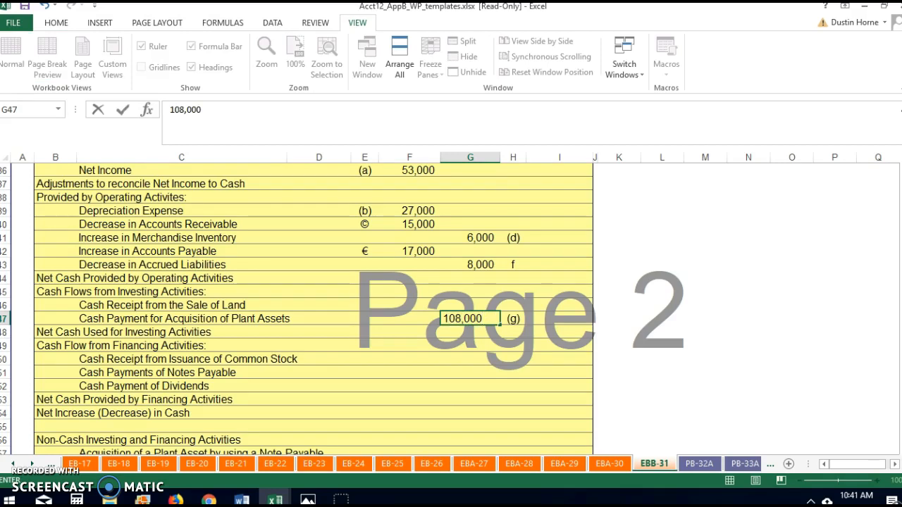
pyautogui.scroll(-1, 775, 352)
pyautogui.click(816, 431)
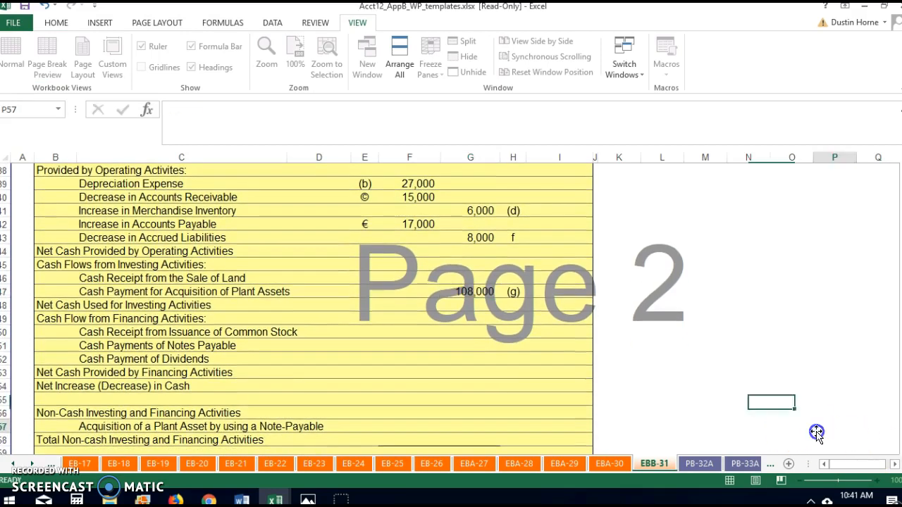
# Step: Enter a 16,000 credit with reference (g) on the non-cash Acquisition of a Plant Asset by using a Note Payable line
pyautogui.click(469, 426)
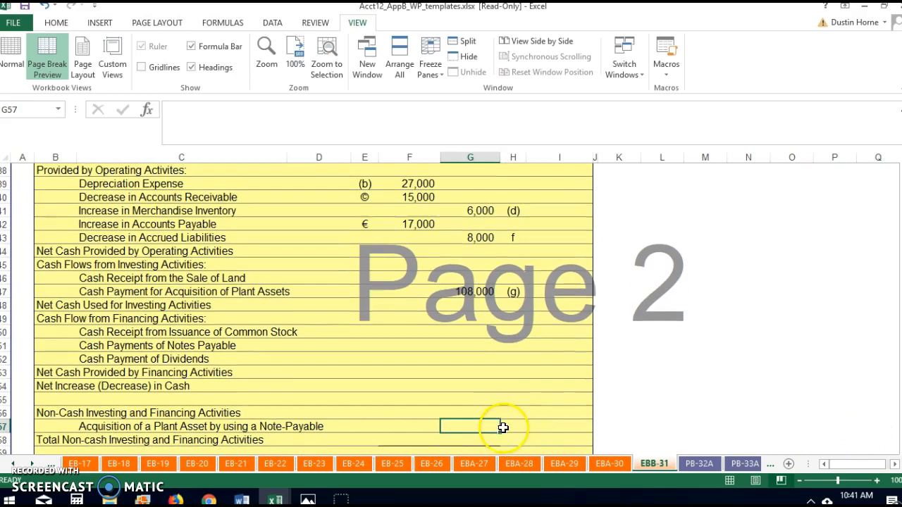
pyautogui.click(503, 427)
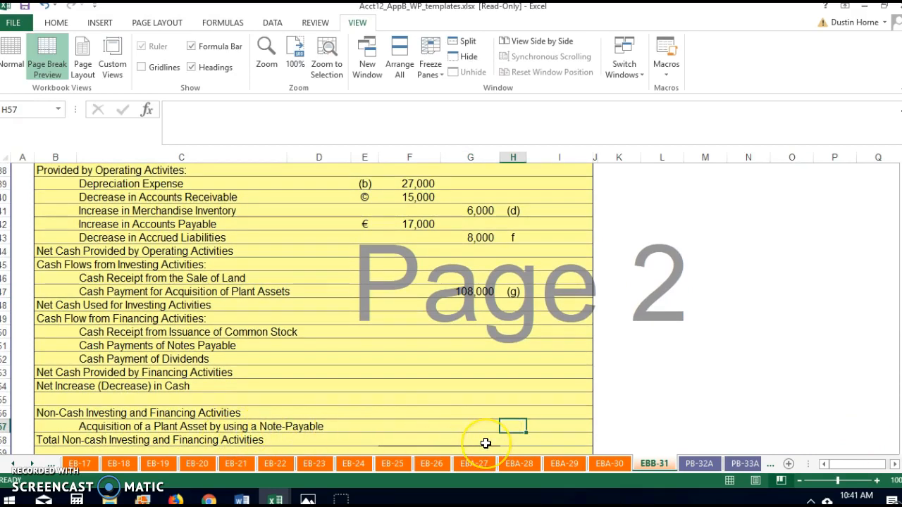
pyautogui.write('(g)')
pyautogui.click(463, 426)
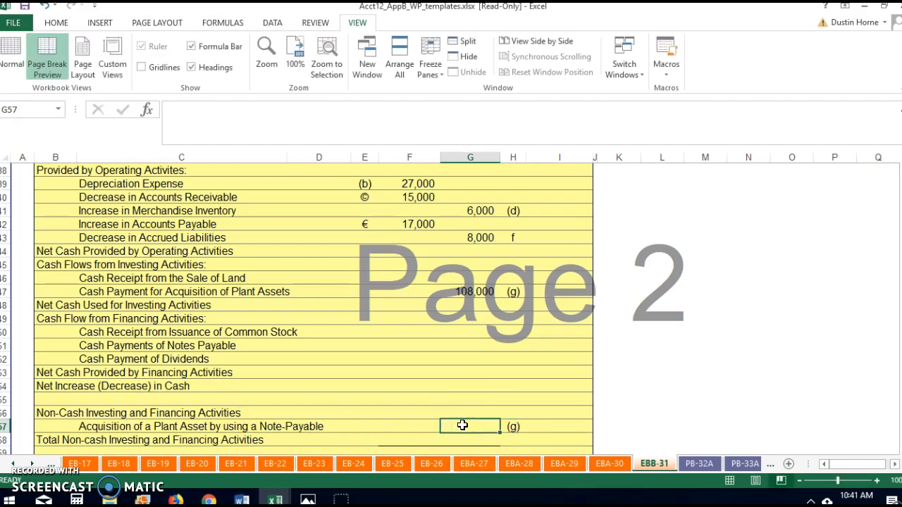
pyautogui.write('6,000')
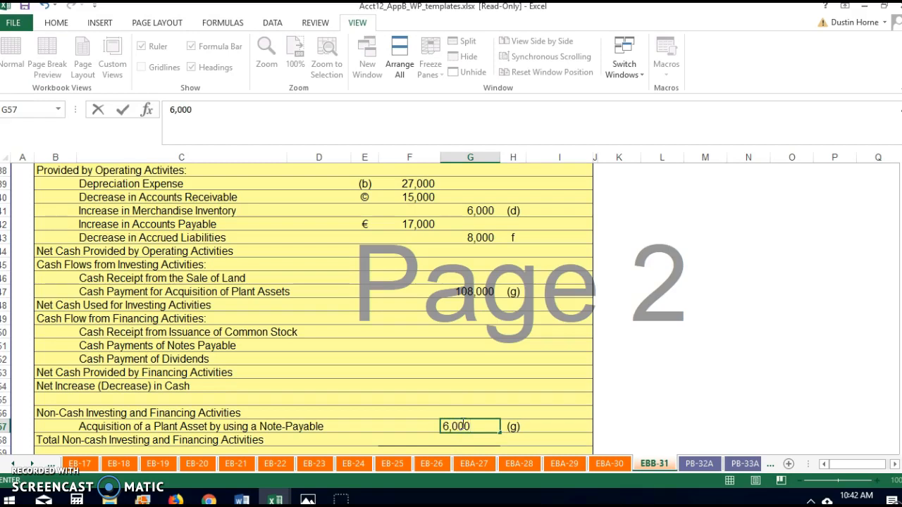
pyautogui.click(477, 386)
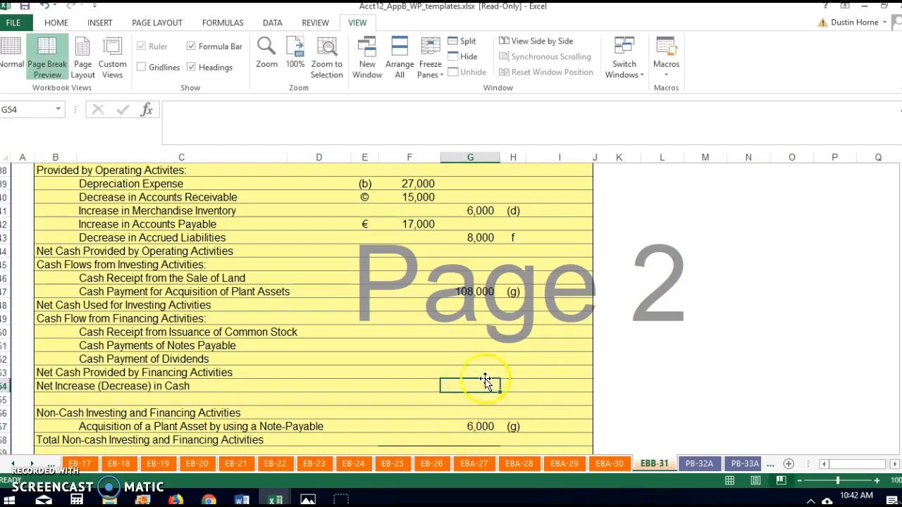
pyautogui.click(486, 427)
pyautogui.doubleClick(468, 428)
pyautogui.write('1')
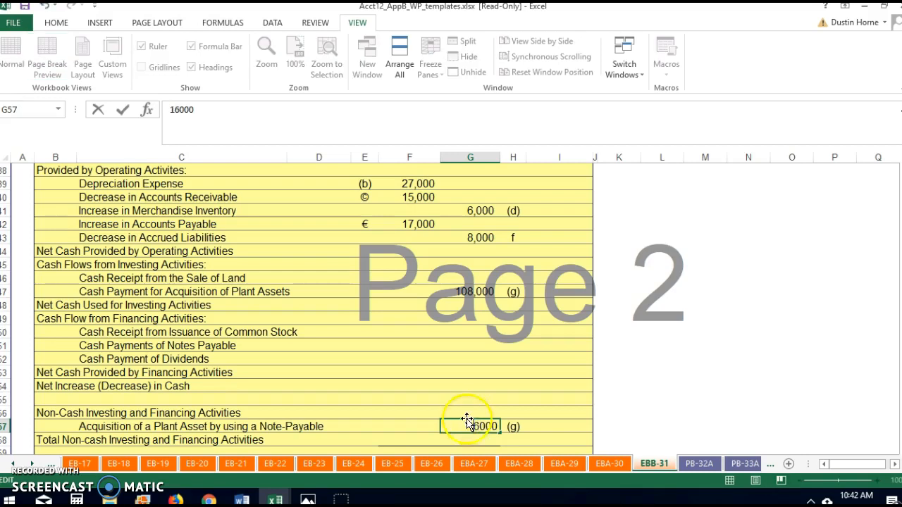
pyautogui.click(470, 413)
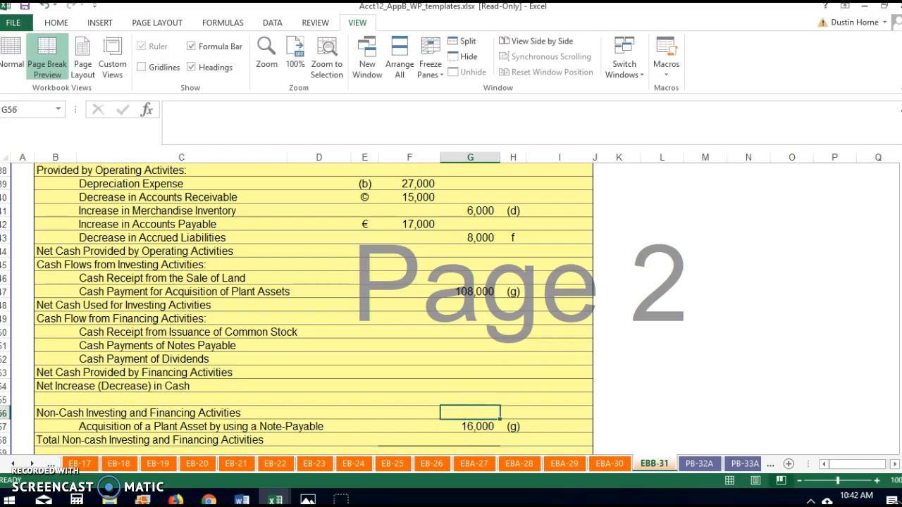
# Step: Enter a 20,000 credit with reference (h) for Land in the Panel A transaction analysis
pyautogui.scroll(6, 513, 169)
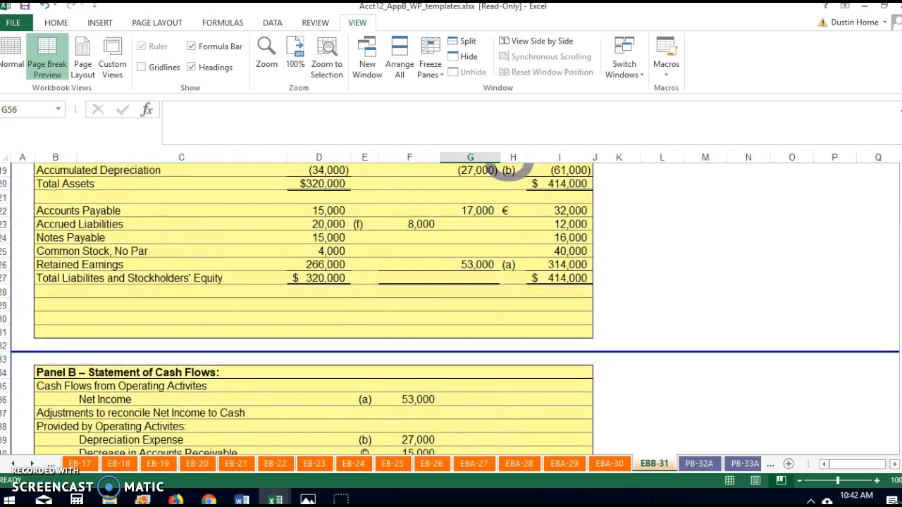
pyautogui.scroll(2, 513, 169)
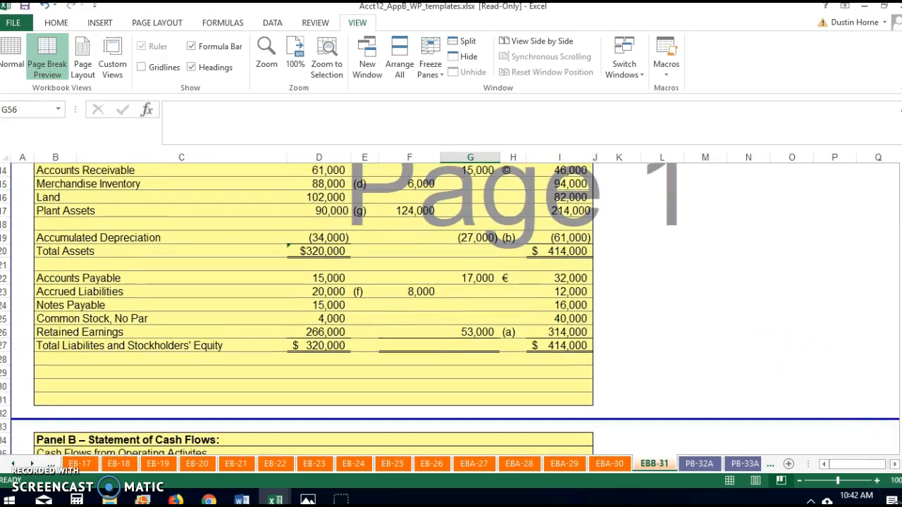
pyautogui.scroll(1, 451, 308)
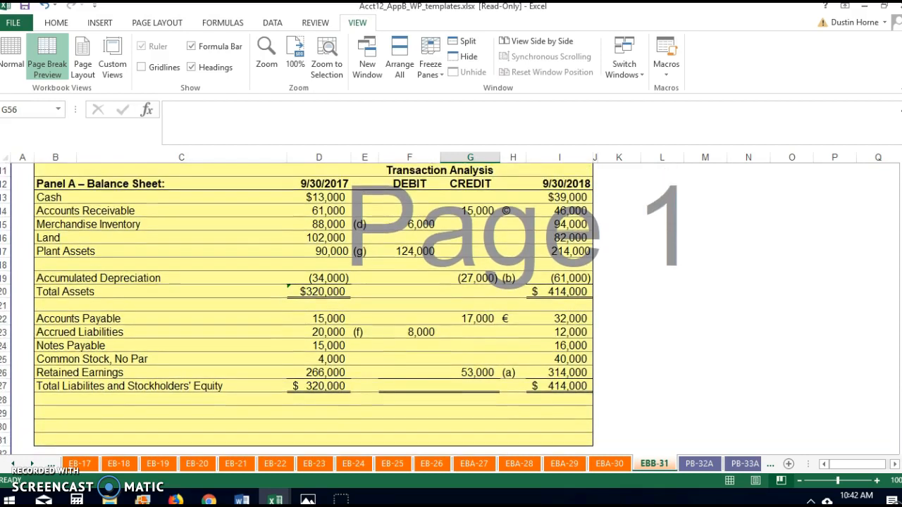
pyautogui.scroll(1, 716, 191)
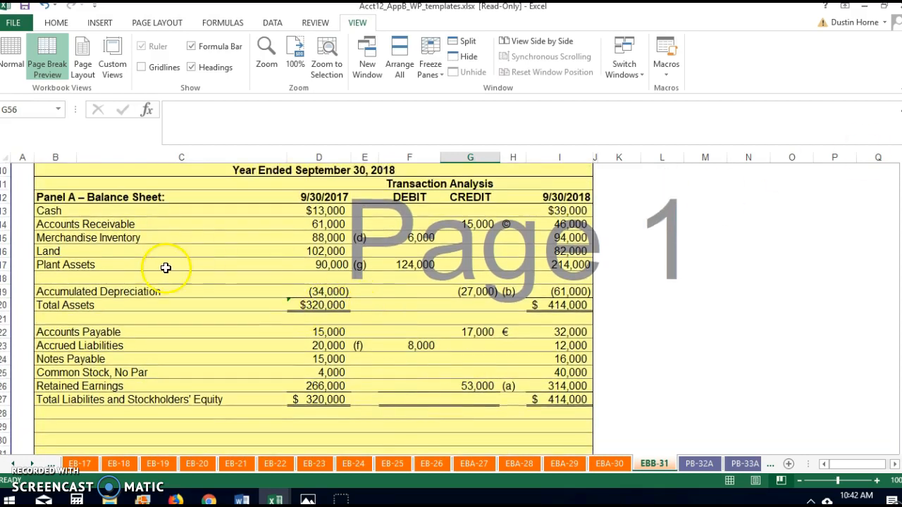
pyautogui.click(480, 251)
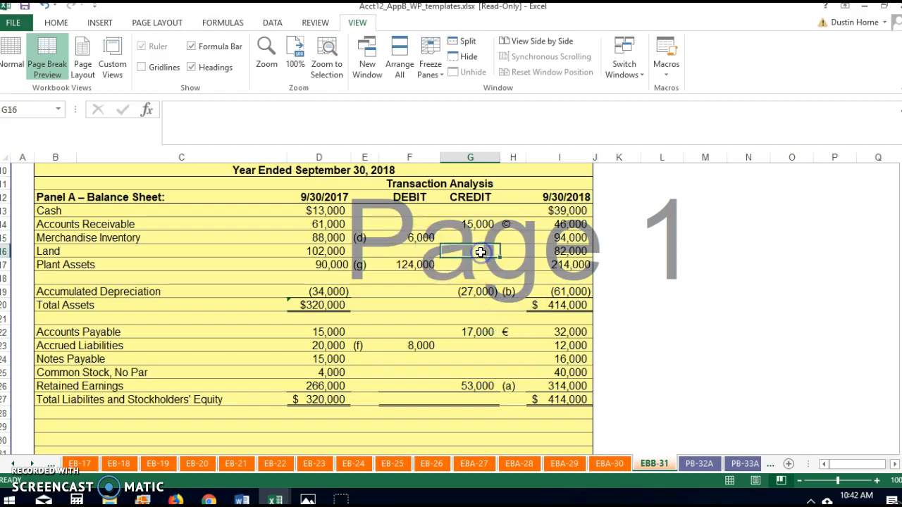
pyautogui.click(512, 251)
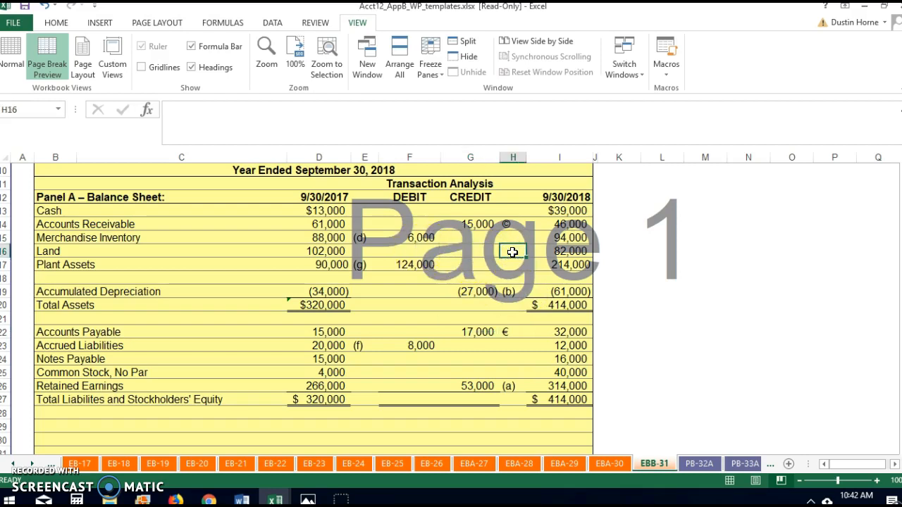
pyautogui.write('(g')
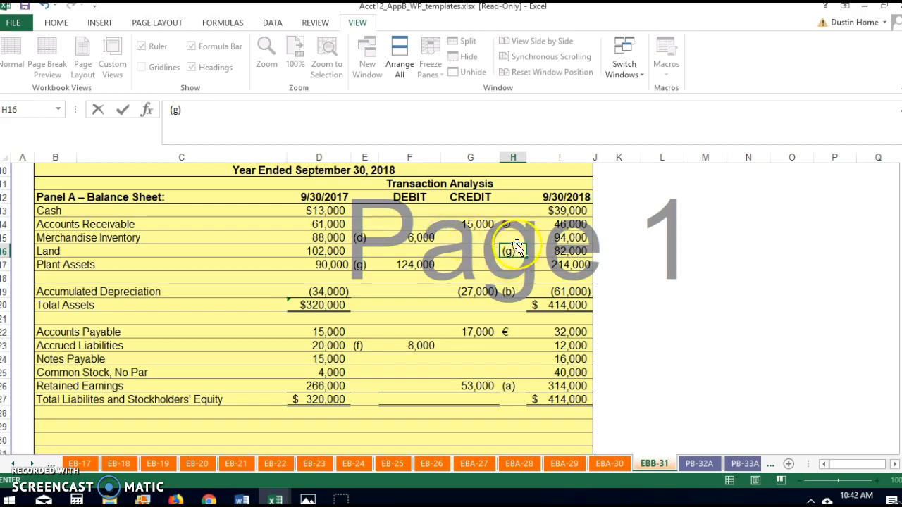
pyautogui.doubleClick(513, 252)
pyautogui.press('BackSpace')
pyautogui.write('h')
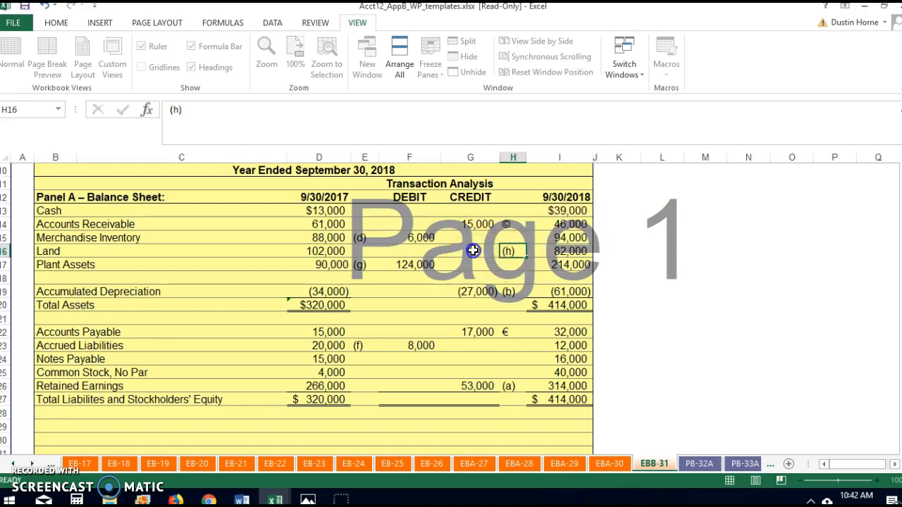
pyautogui.click(473, 251)
pyautogui.write('20,0')
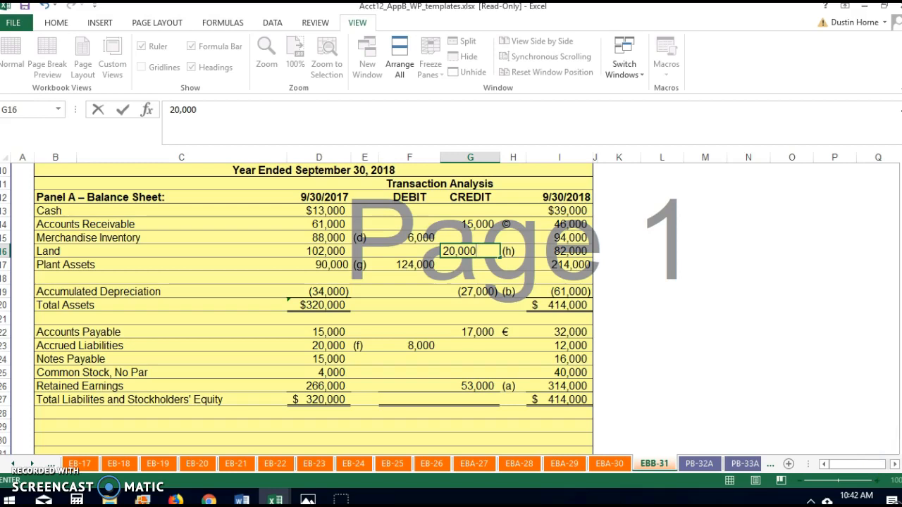
# Step: Enter a 20,000 debit with reference (h) on the Cash Receipt from the Sale of Land line of Panel B
pyautogui.scroll(-1, 451, 309)
pyautogui.scroll(-4, 451, 309)
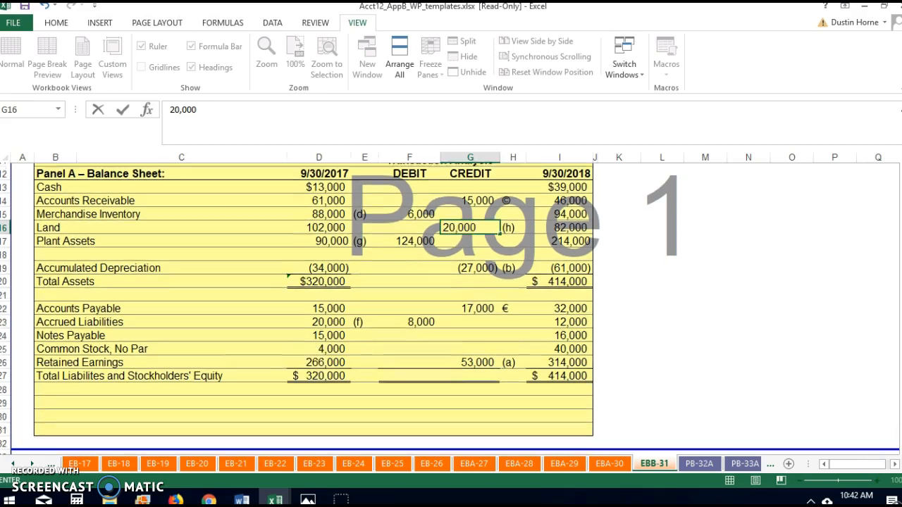
pyautogui.scroll(-7, 451, 308)
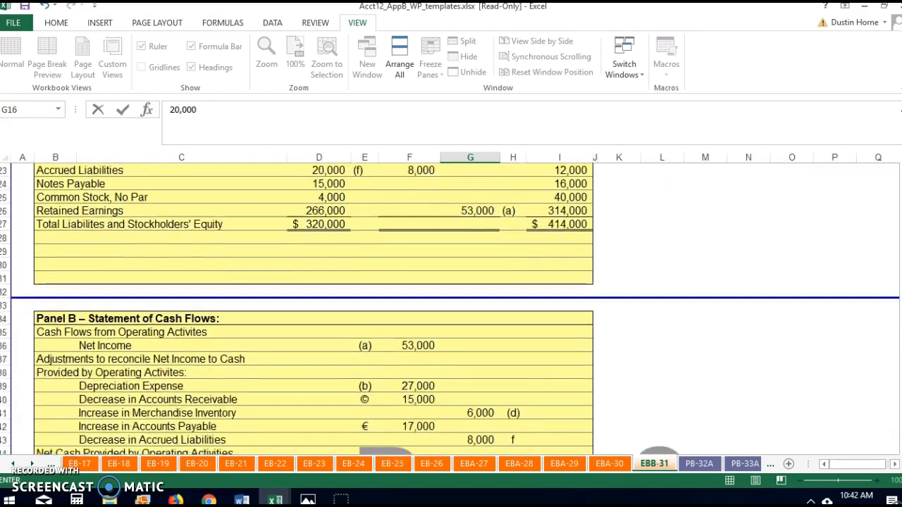
pyautogui.scroll(-1, 451, 308)
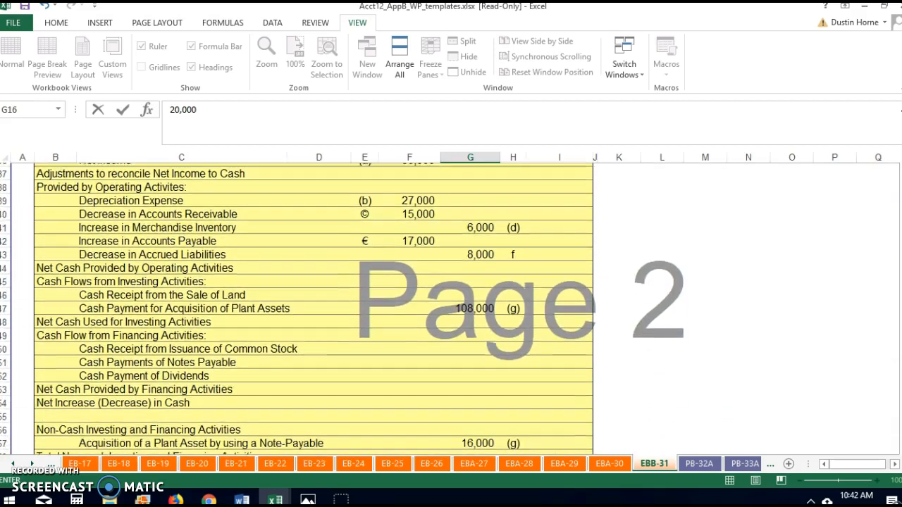
pyautogui.click(399, 292)
pyautogui.write('20,000')
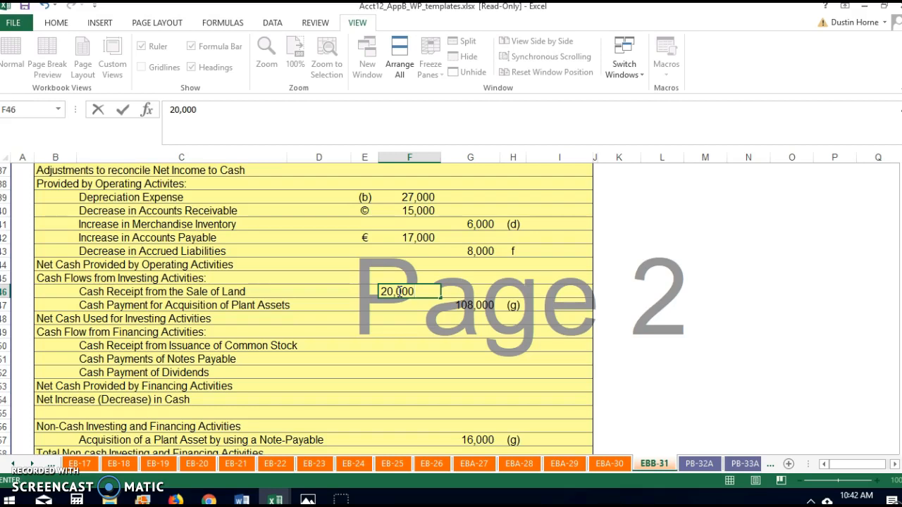
pyautogui.click(365, 292)
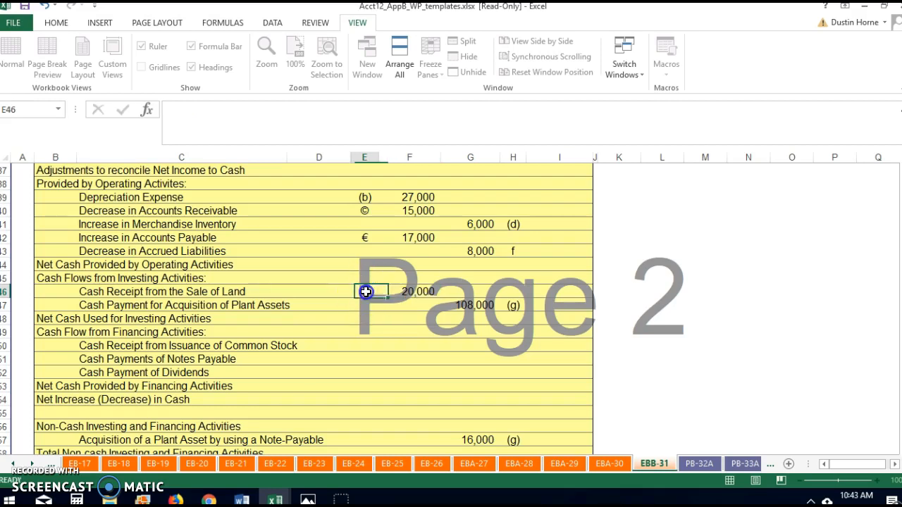
pyautogui.write('(')
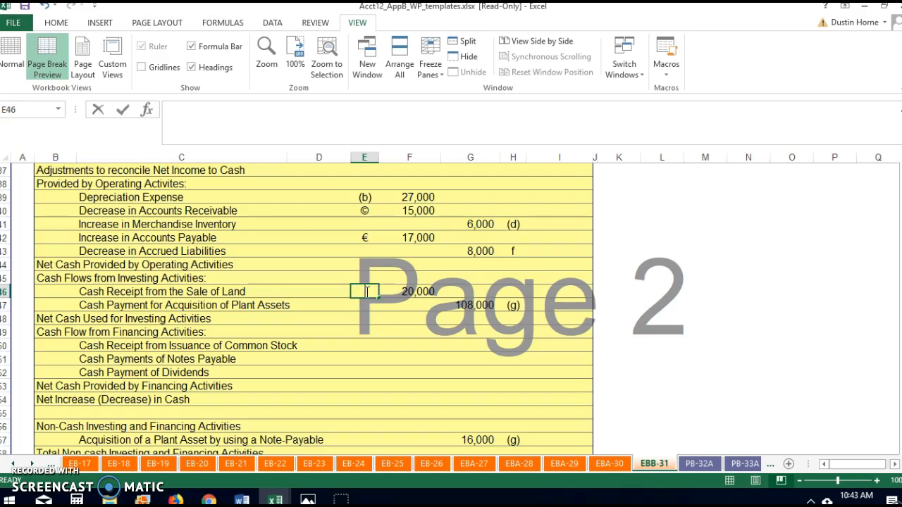
pyautogui.write('h)')
pyautogui.click(336, 350)
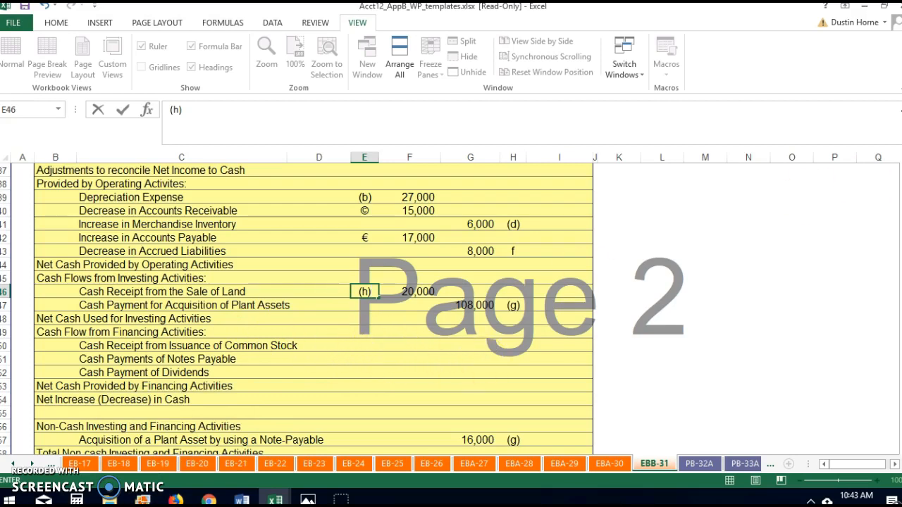
# Step: Enter a 36,000 credit with reference (i) for Common Stock, No Par in the Panel A transaction analysis
pyautogui.scroll(2, 451, 310)
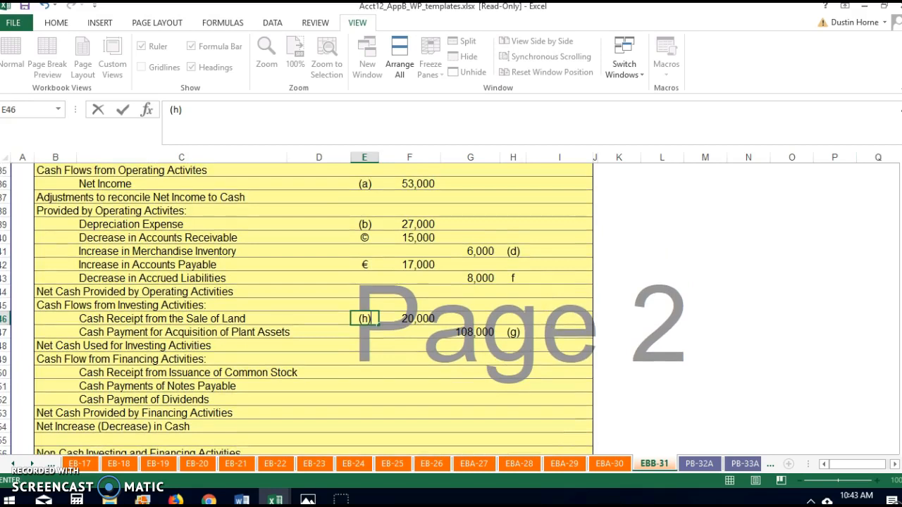
pyautogui.scroll(7, 451, 310)
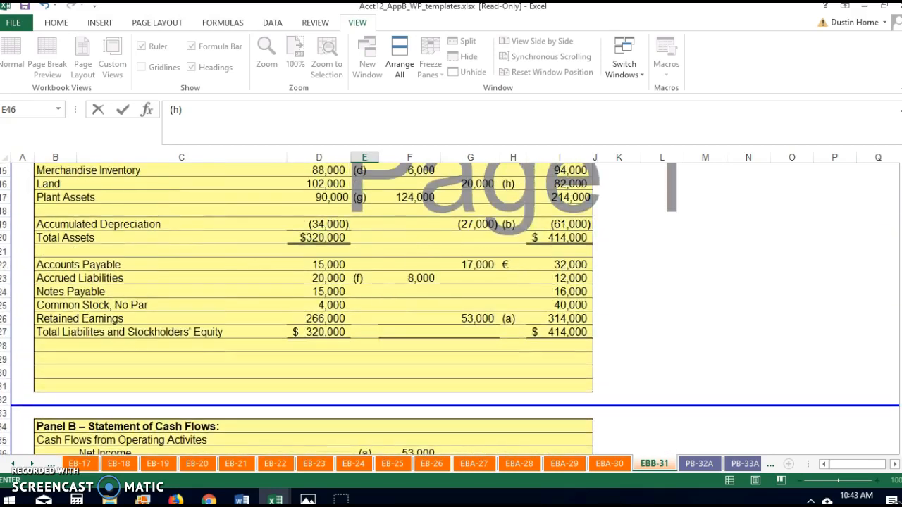
pyautogui.scroll(1, 268, 339)
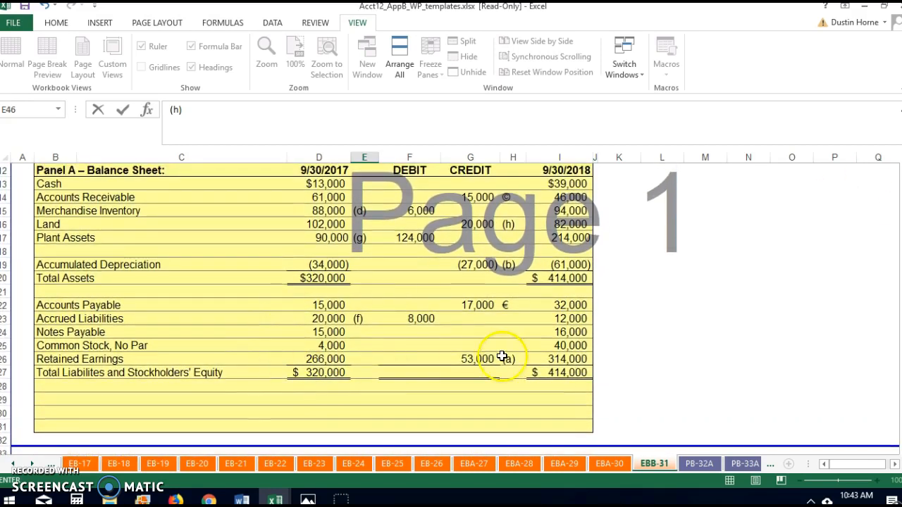
pyautogui.click(466, 343)
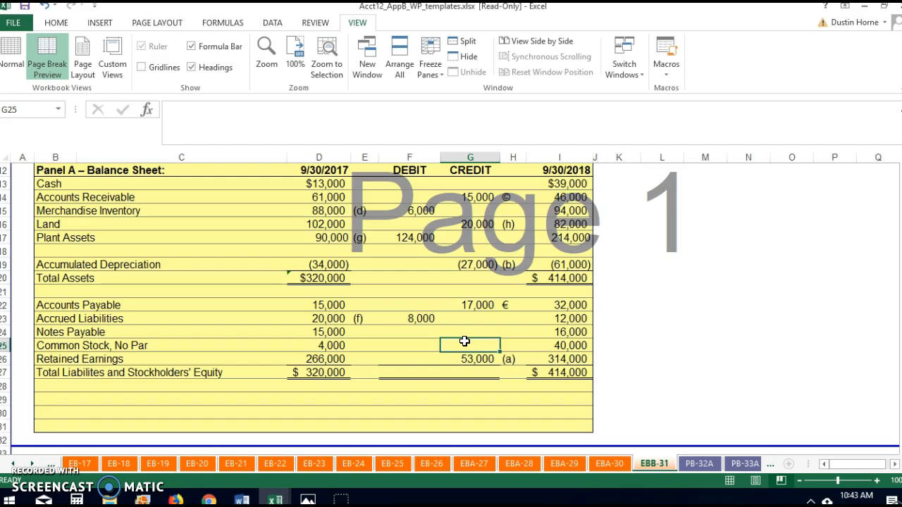
pyautogui.click(513, 345)
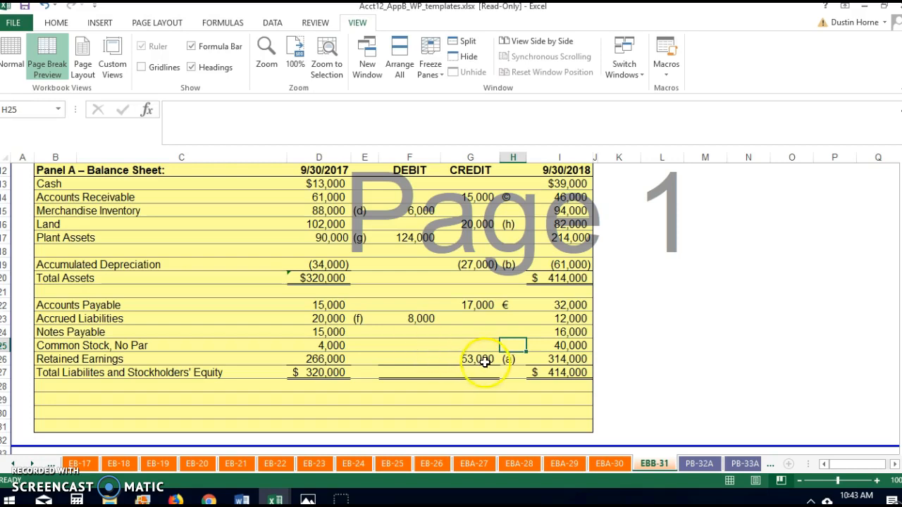
pyautogui.click(470, 345)
pyautogui.click(511, 343)
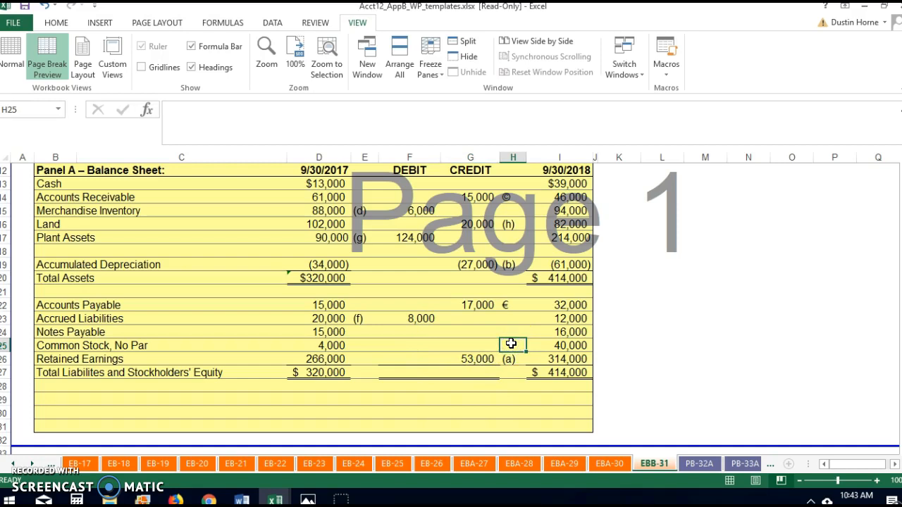
pyautogui.write('(')
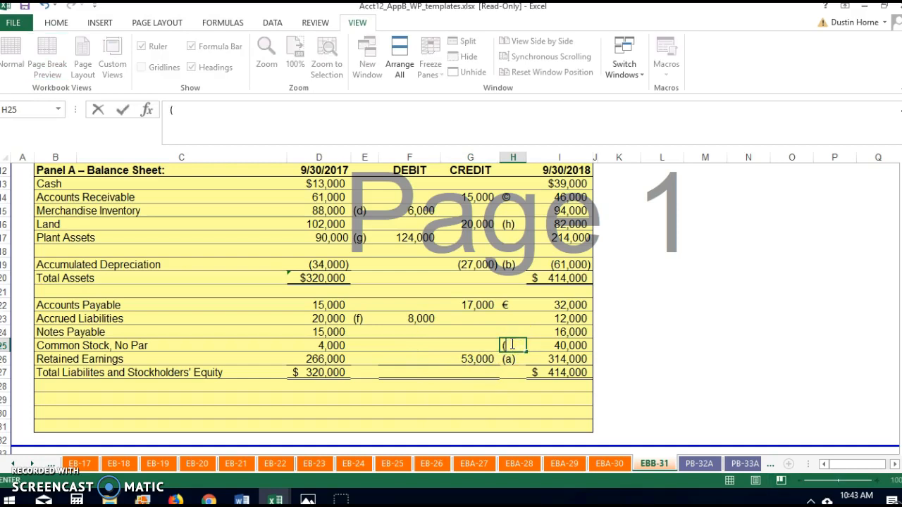
pyautogui.write('i)')
pyautogui.click(454, 343)
pyautogui.write('36,000')
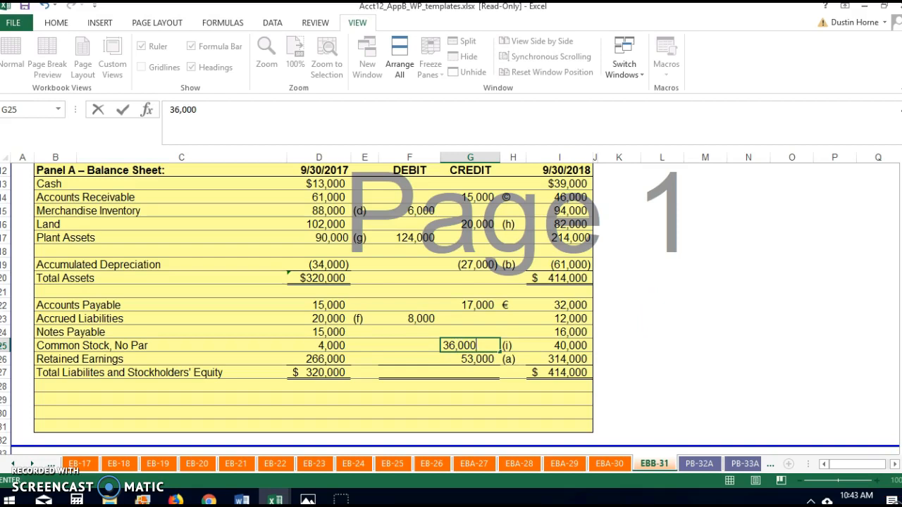
pyautogui.scroll(-8, 451, 303)
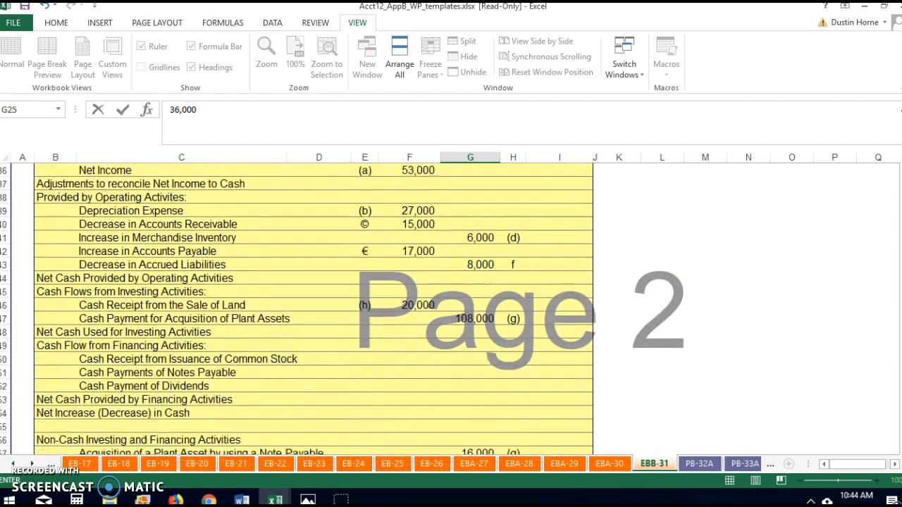
# Step: Enter a 36,000 debit with reference (i) on the Cash Receipt from Issuance of Common Stock line of Panel B
pyautogui.scroll(-1, 867, 445)
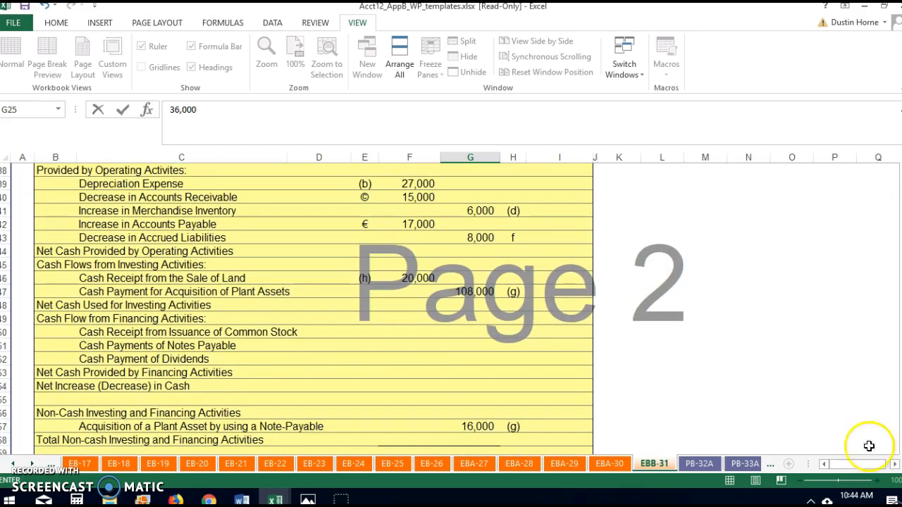
pyautogui.click(366, 332)
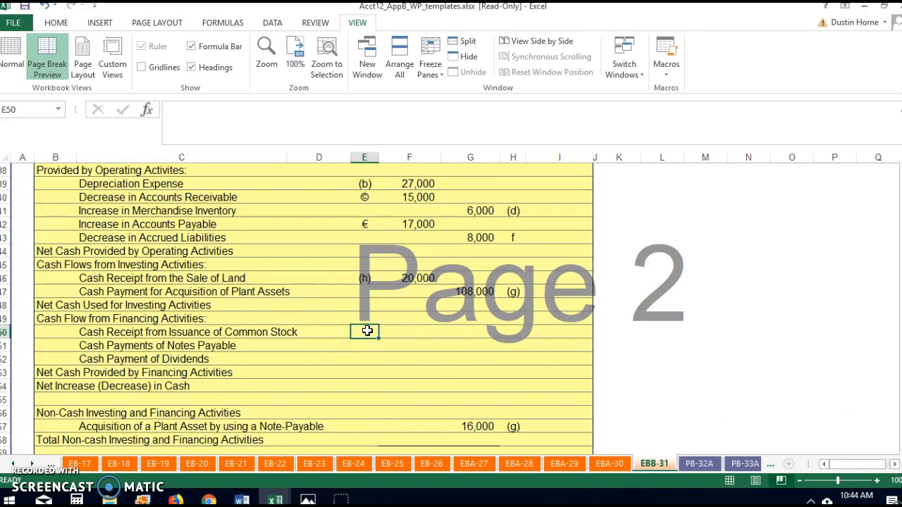
pyautogui.write('(i)')
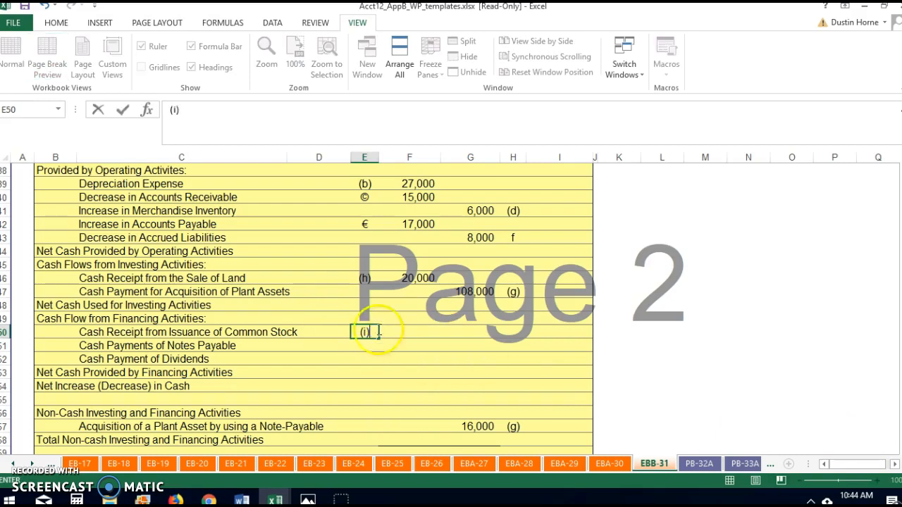
pyautogui.click(398, 332)
pyautogui.write('36')
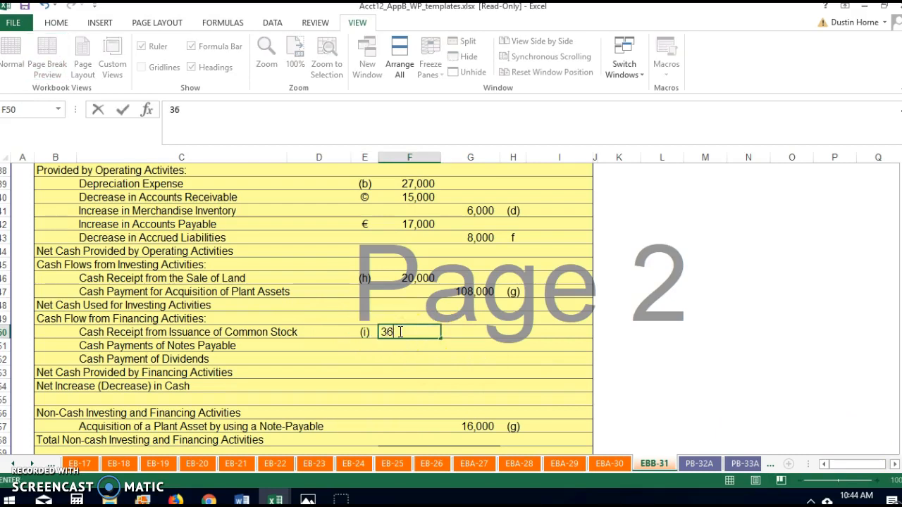
pyautogui.write(',000')
# Step: Enter a 15,000 debit with reference (j) for Notes Payable in the Panel A transaction analysis
pyautogui.scroll(1, 341, 311)
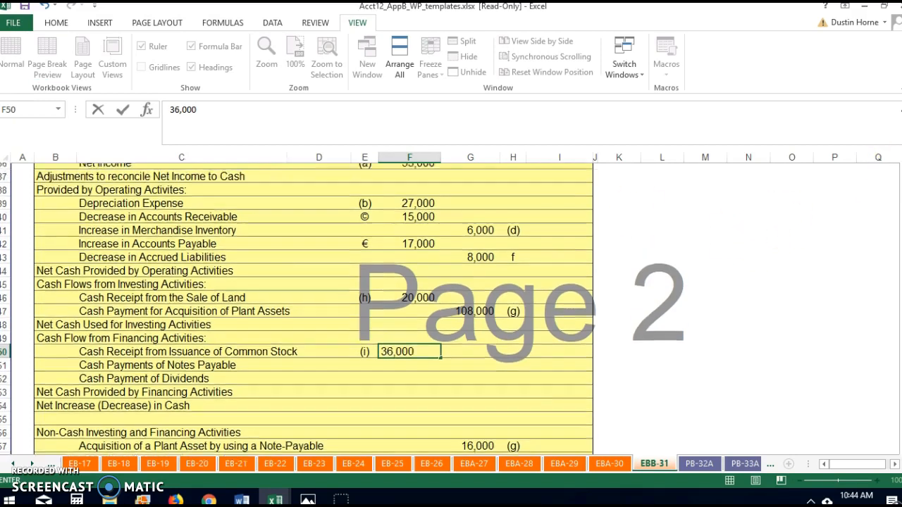
pyautogui.scroll(8, 455, 310)
pyautogui.scroll(1, 451, 311)
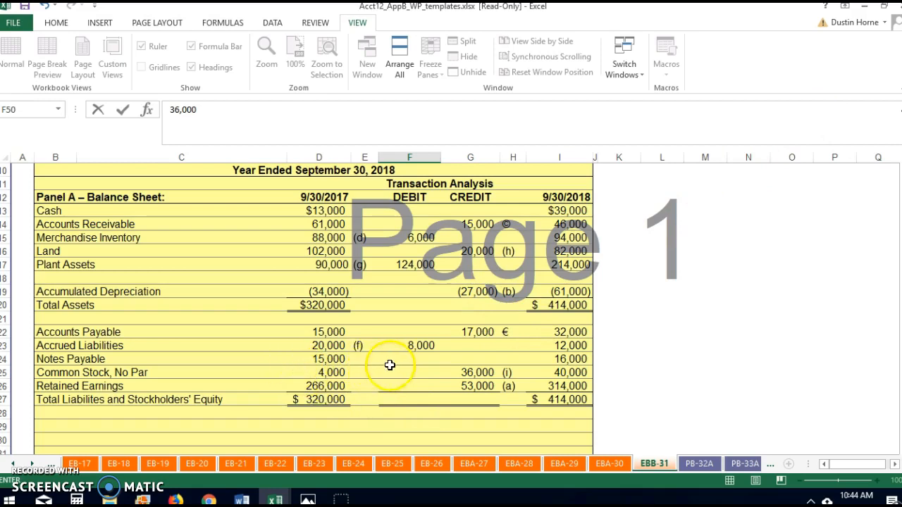
pyautogui.click(364, 361)
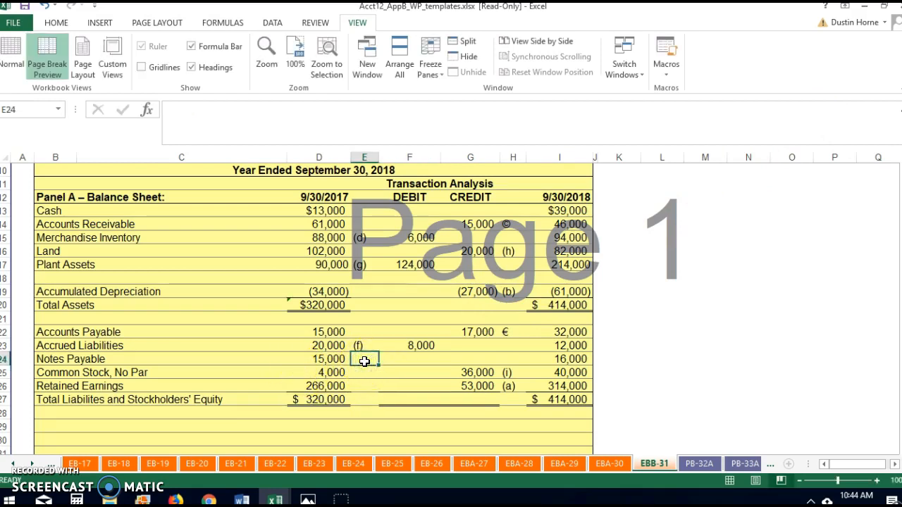
pyautogui.write('(j')
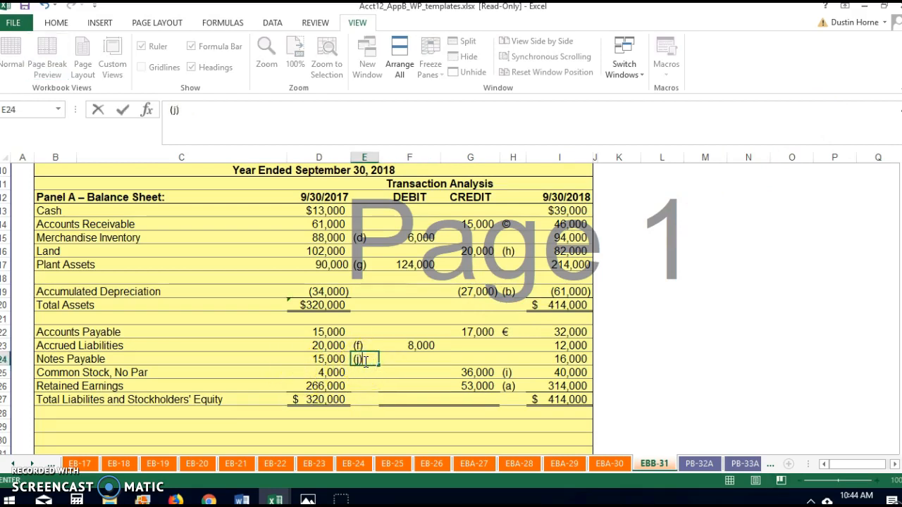
pyautogui.click(418, 360)
pyautogui.write('15,000')
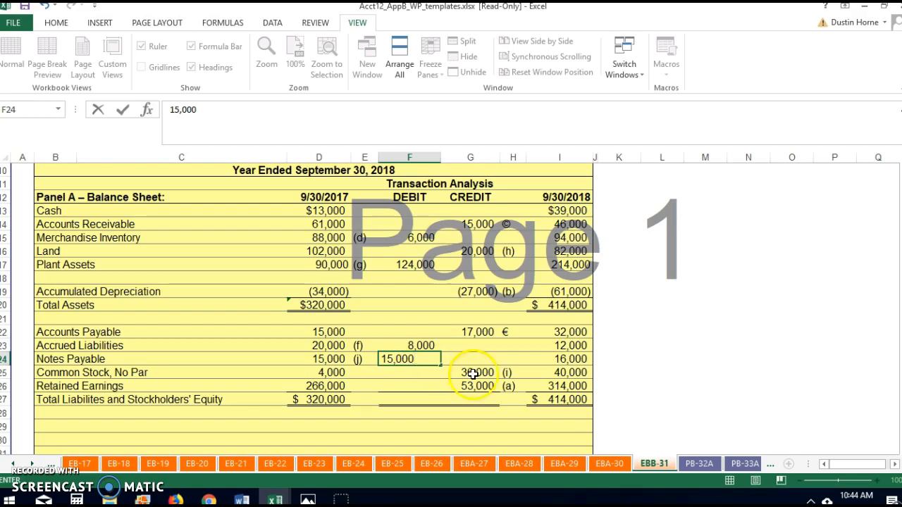
# Step: Enter a 16,000 credit with reference (g) for Notes Payable in the Panel A transaction analysis
pyautogui.click(512, 360)
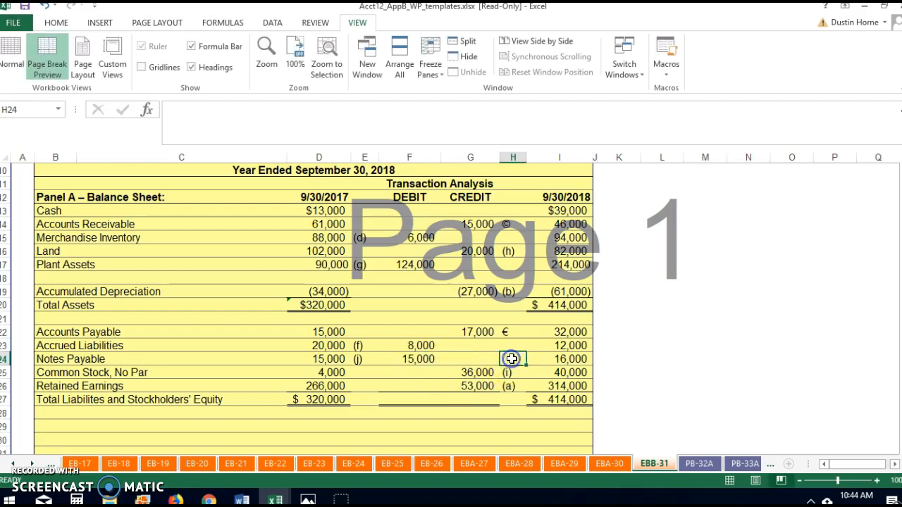
pyautogui.write('(g')
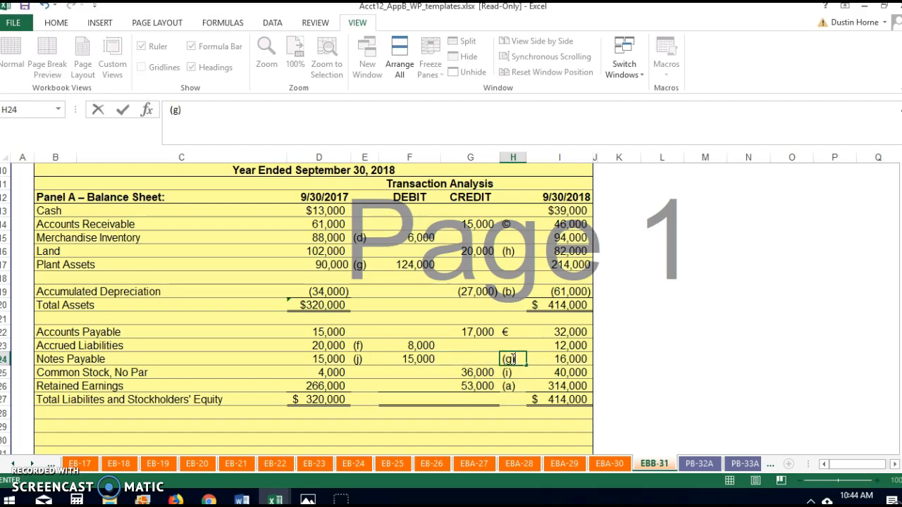
pyautogui.click(458, 361)
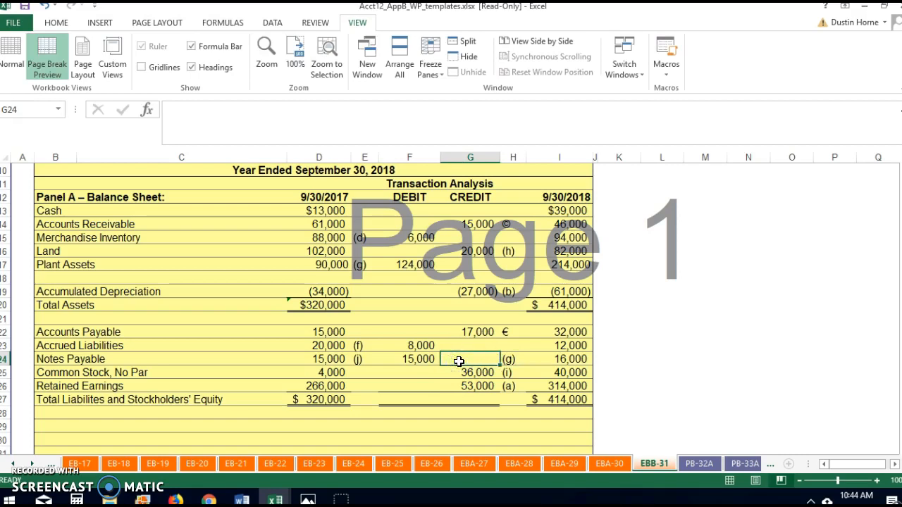
pyautogui.write('16,000')
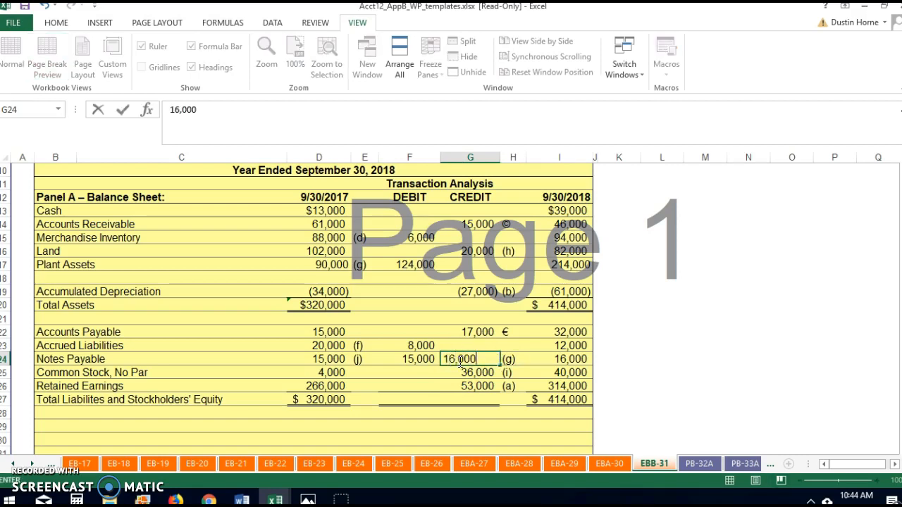
pyautogui.click(488, 334)
# Step: Enter a 15,000 credit with reference (j) on the Cash Payments of Notes Payable line of Panel B
pyautogui.click(397, 361)
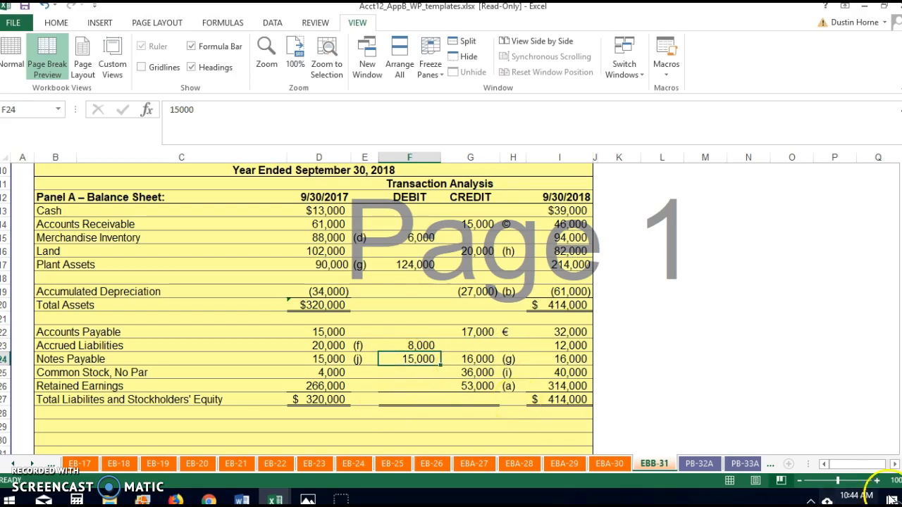
pyautogui.scroll(-5, 313, 310)
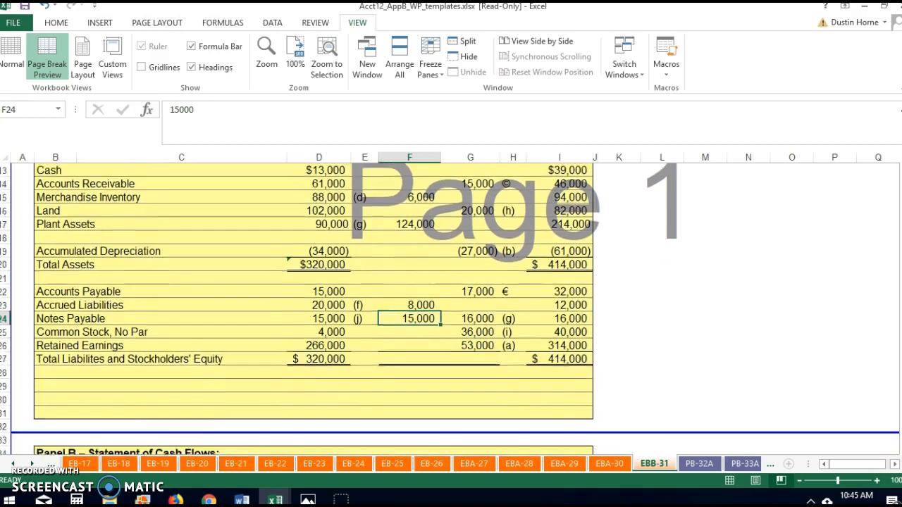
pyautogui.scroll(-5, 314, 310)
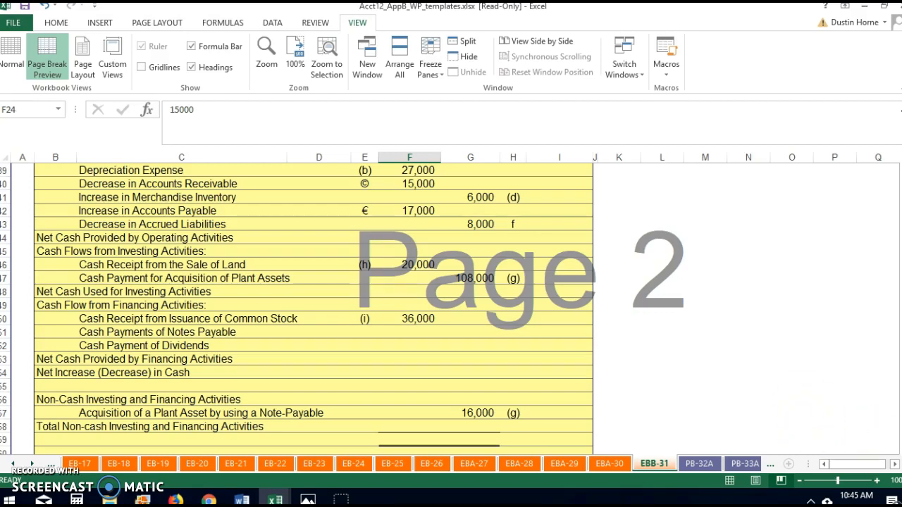
pyautogui.scroll(2, 395, 362)
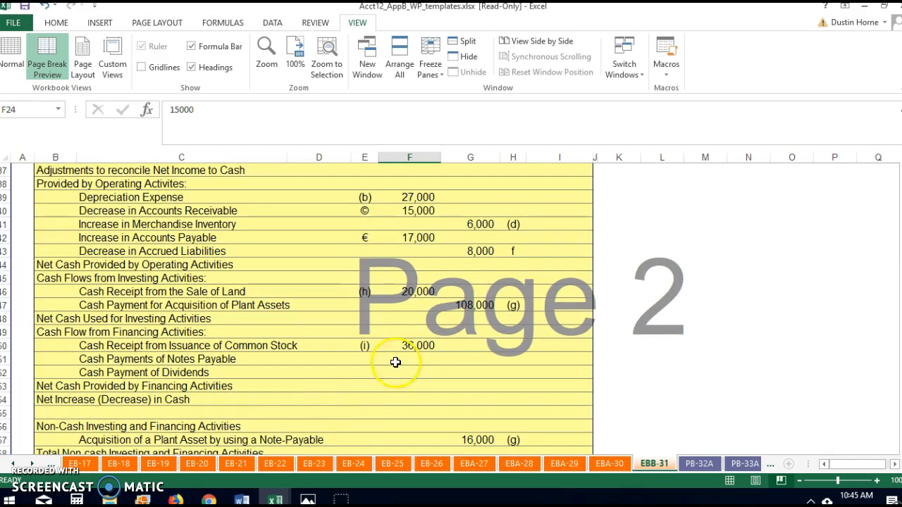
pyautogui.click(463, 363)
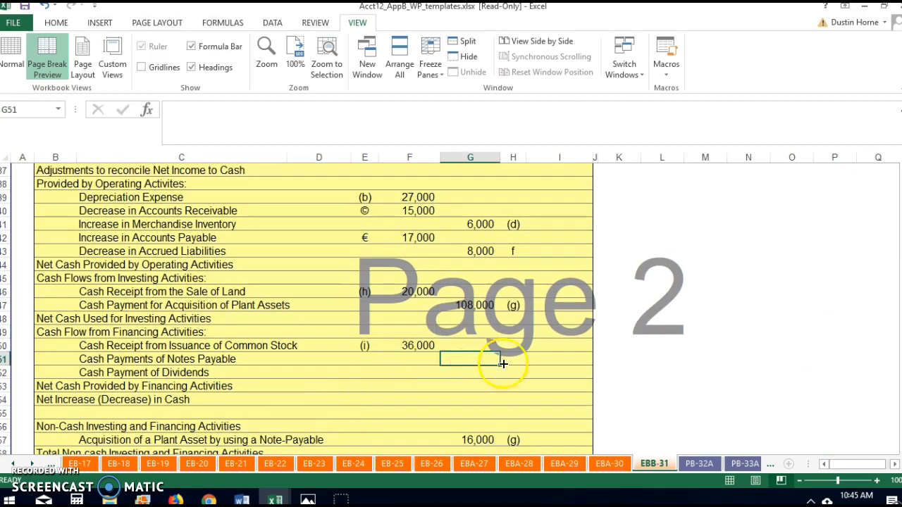
pyautogui.click(506, 361)
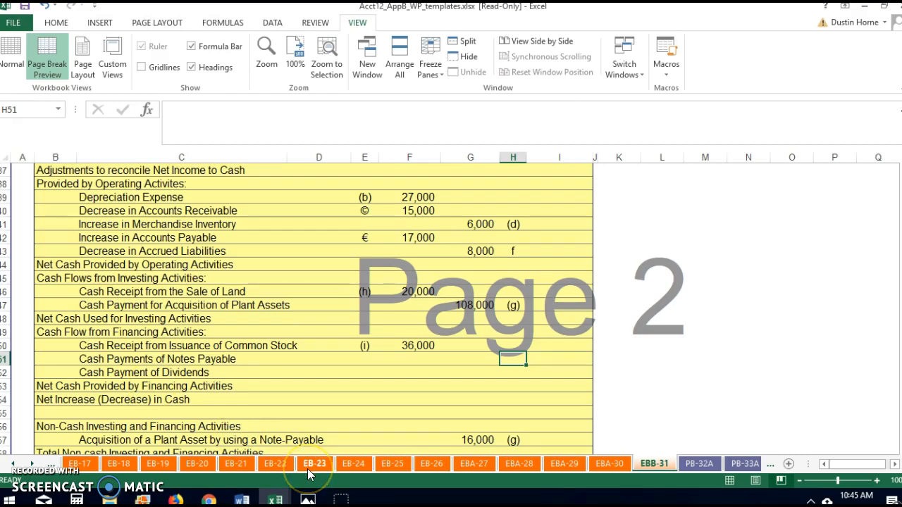
pyautogui.write('(j)')
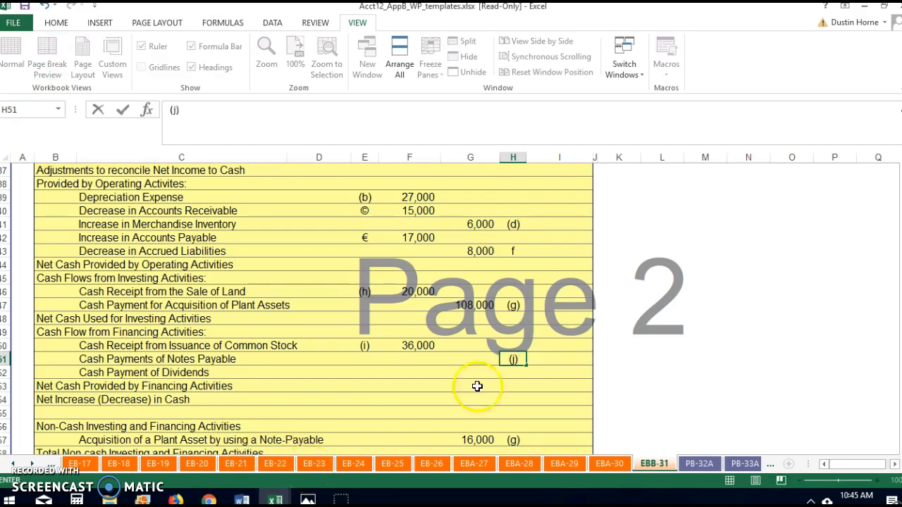
pyautogui.click(472, 358)
pyautogui.write('15000')
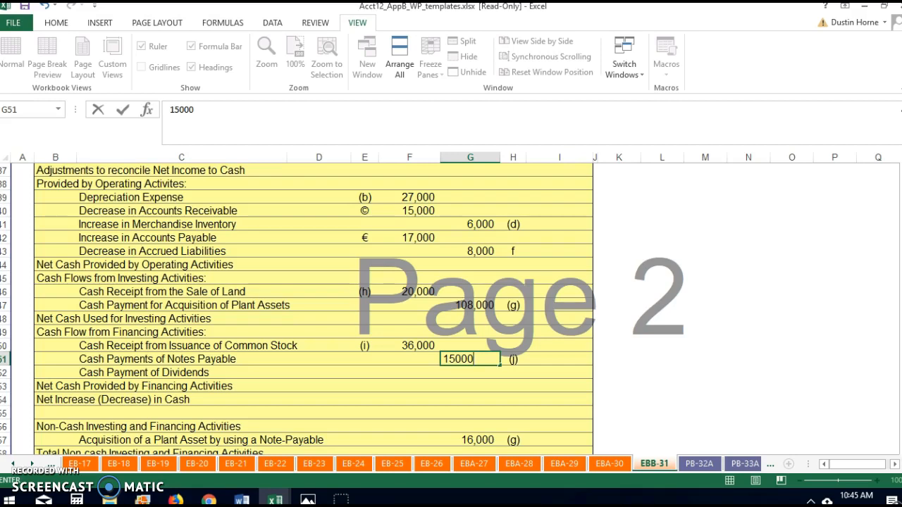
# Step: Enter a 5,000 debit with reference (k) for Retained Earnings in the Panel A transaction analysis
pyautogui.scroll(6, 314, 310)
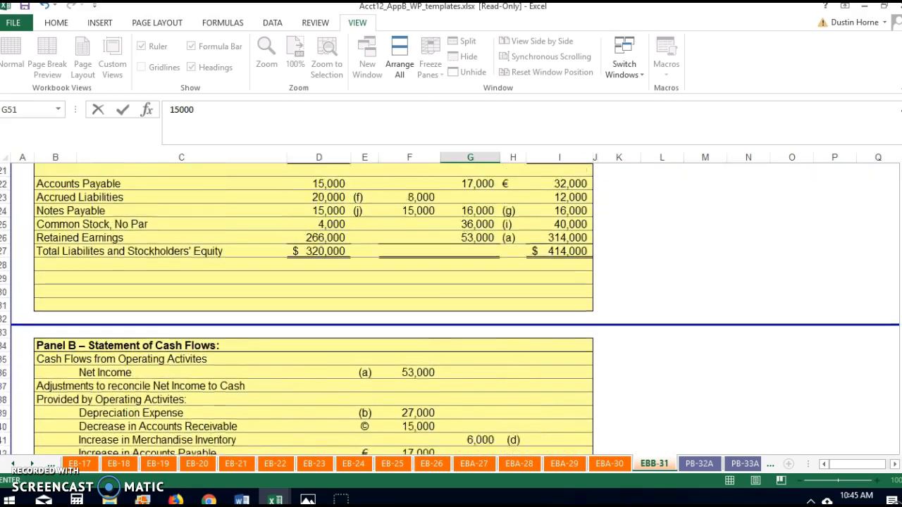
pyautogui.scroll(2, 714, 215)
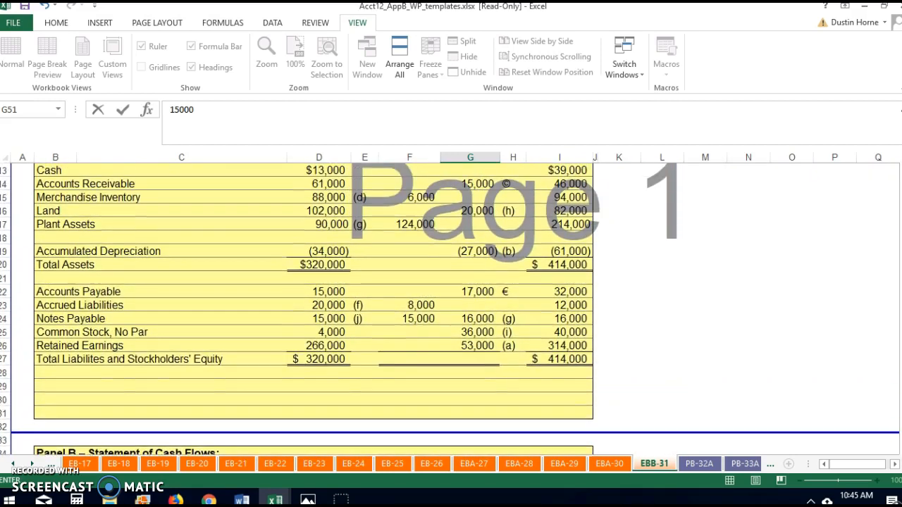
pyautogui.click(366, 358)
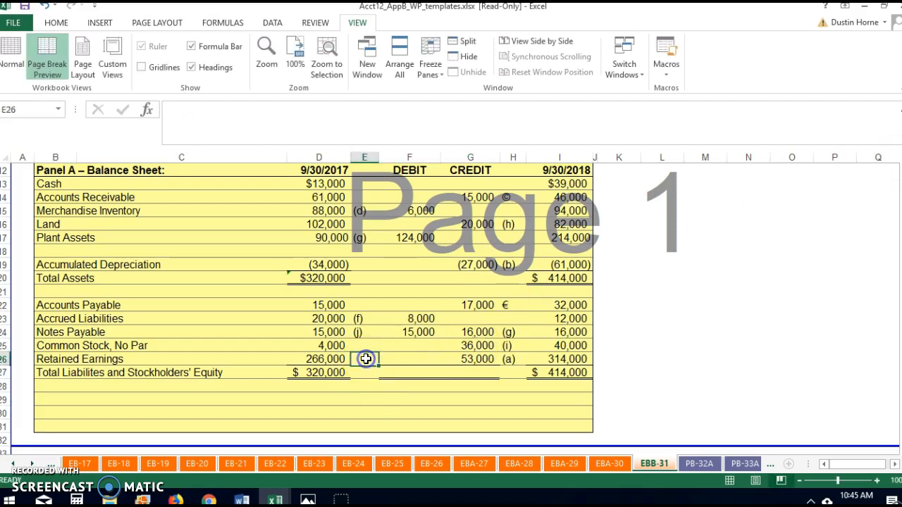
pyautogui.write('(')
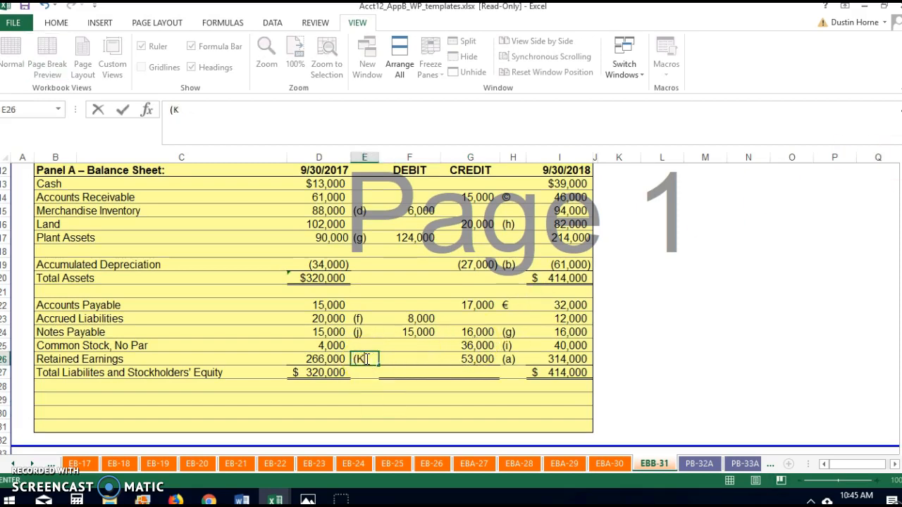
pyautogui.write('k)')
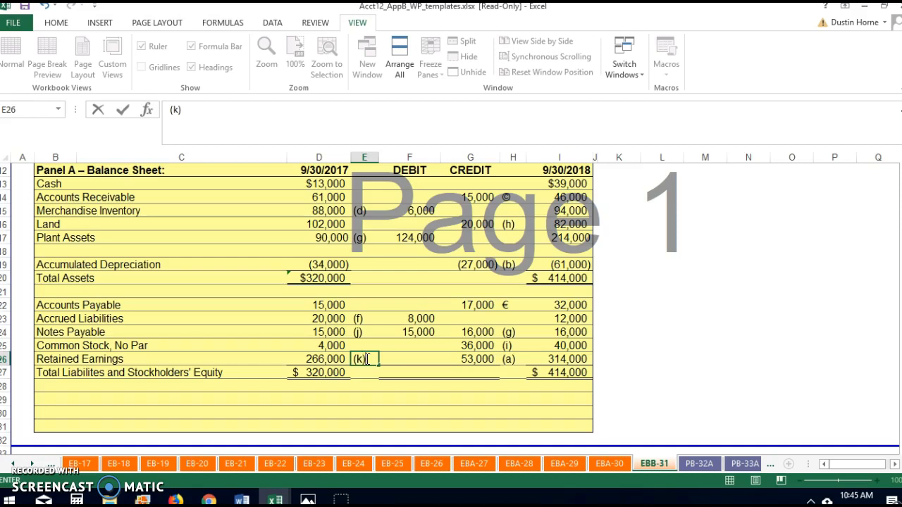
pyautogui.click(414, 357)
pyautogui.write('5')
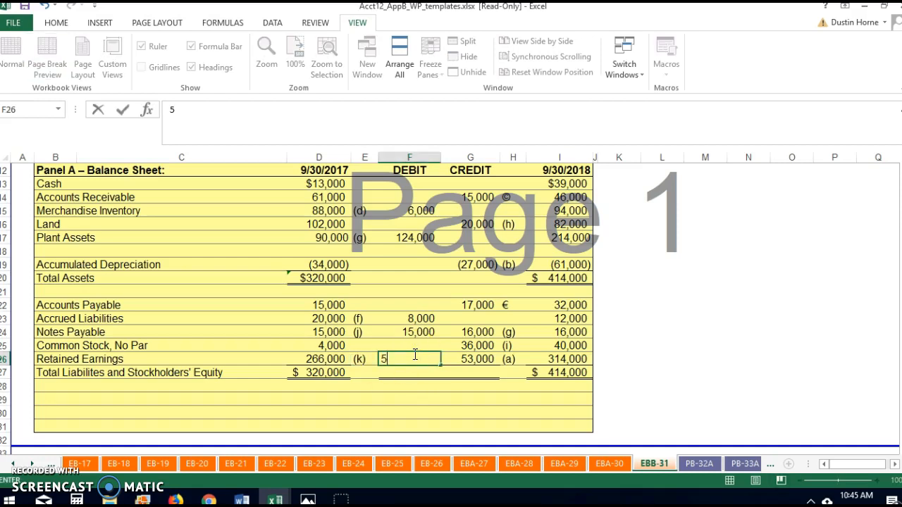
pyautogui.write(',000')
# Step: Enter a 5,000 credit with reference (k) on the Cash Payment of Dividends line of Panel B
pyautogui.scroll(-2, 415, 354)
pyautogui.scroll(-7, 415, 354)
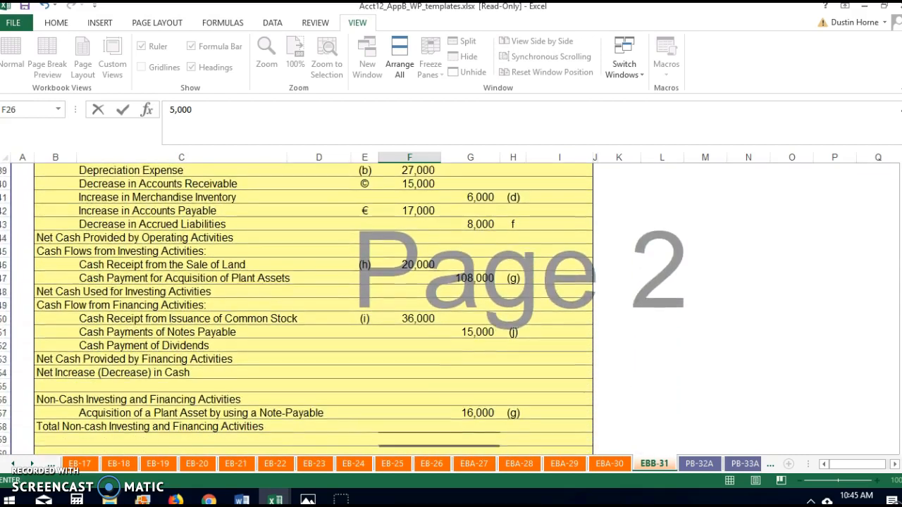
pyautogui.click(484, 348)
pyautogui.click(516, 346)
pyautogui.write('(')
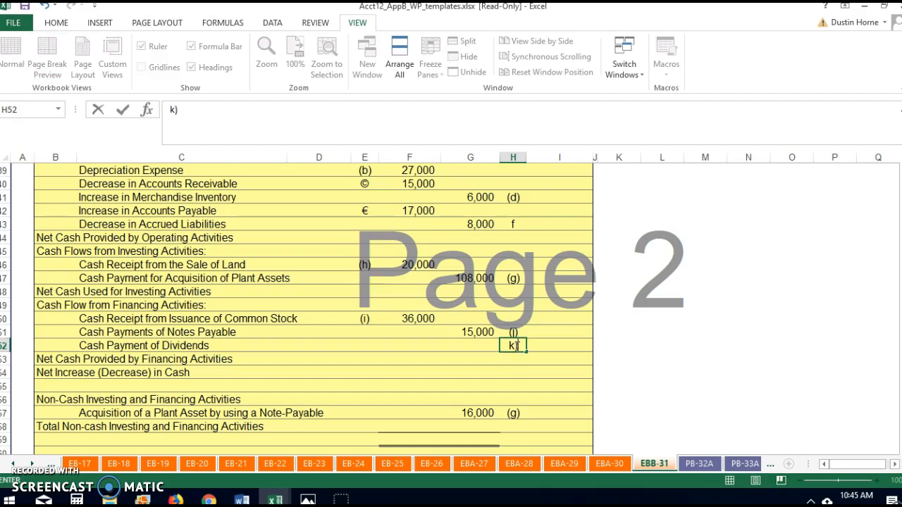
pyautogui.doubleClick(505, 346)
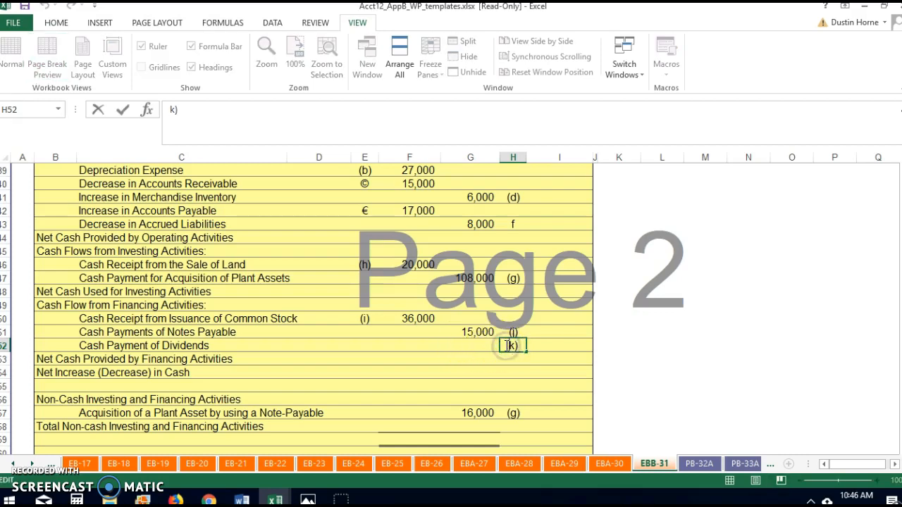
pyautogui.write('(')
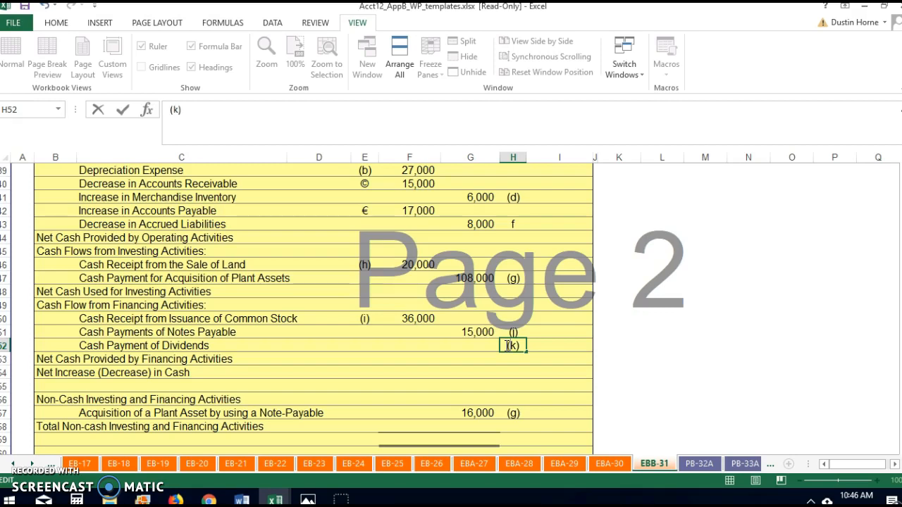
pyautogui.click(482, 346)
pyautogui.write('5,000')
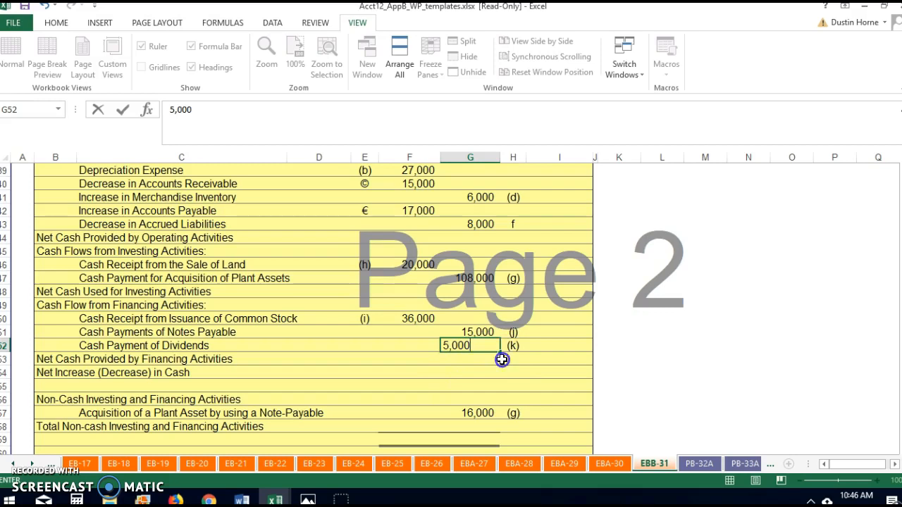
pyautogui.click(502, 360)
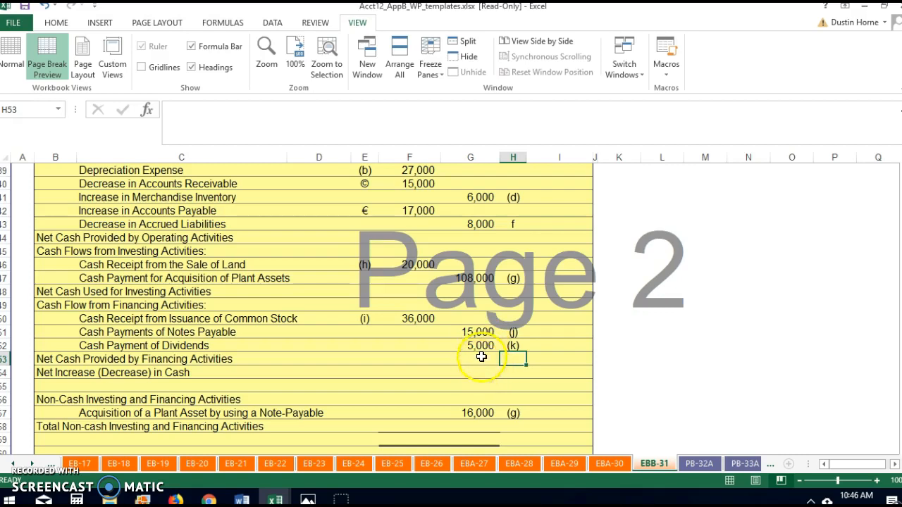
pyautogui.scroll(2, 313, 309)
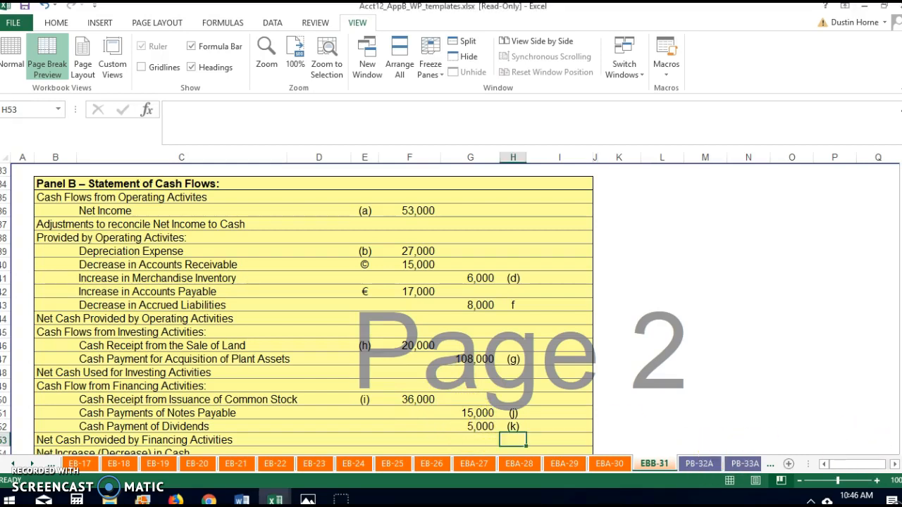
pyautogui.scroll(-2, 314, 303)
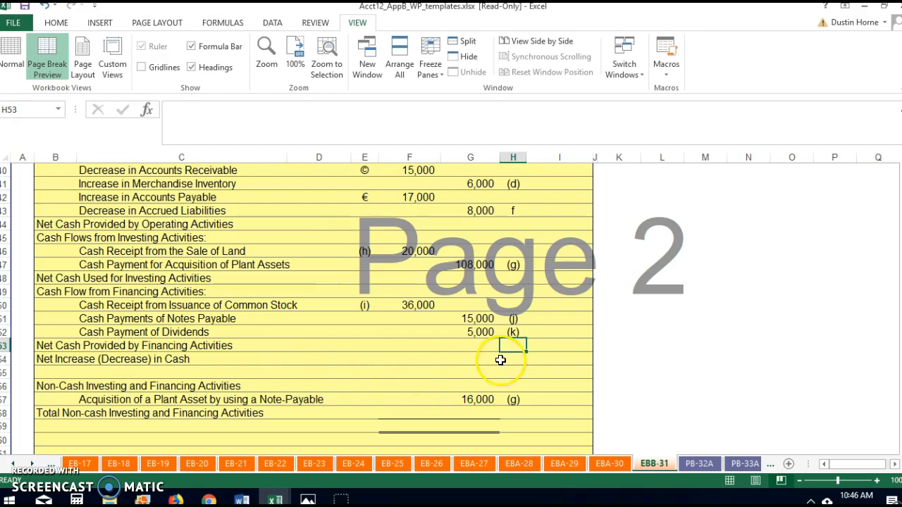
# Step: Enter a 26,000 debit with reference (l) for Cash in the Panel A transaction analysis
pyautogui.click(481, 355)
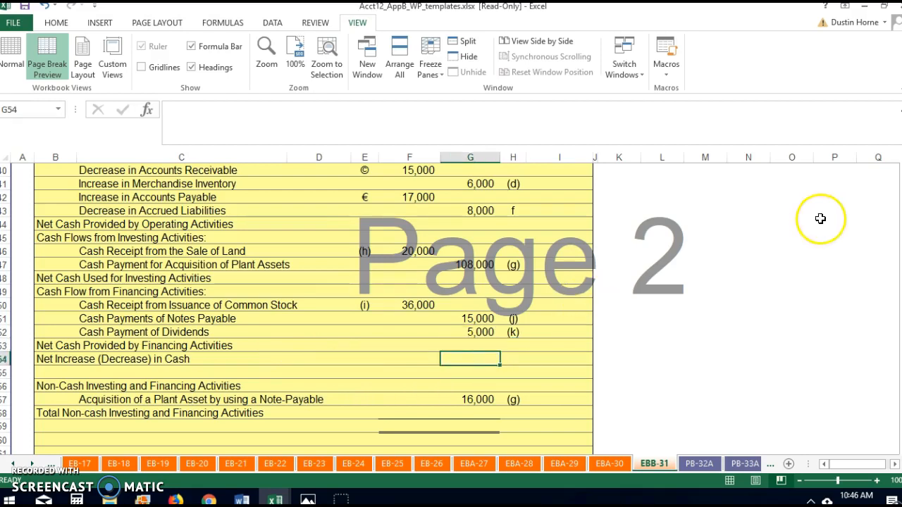
pyautogui.scroll(13, 388, 318)
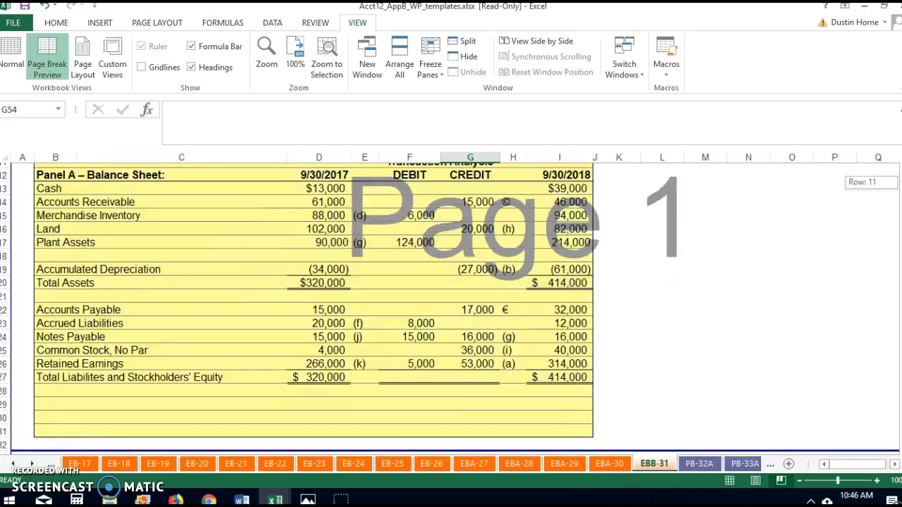
pyautogui.scroll(-1, 388, 318)
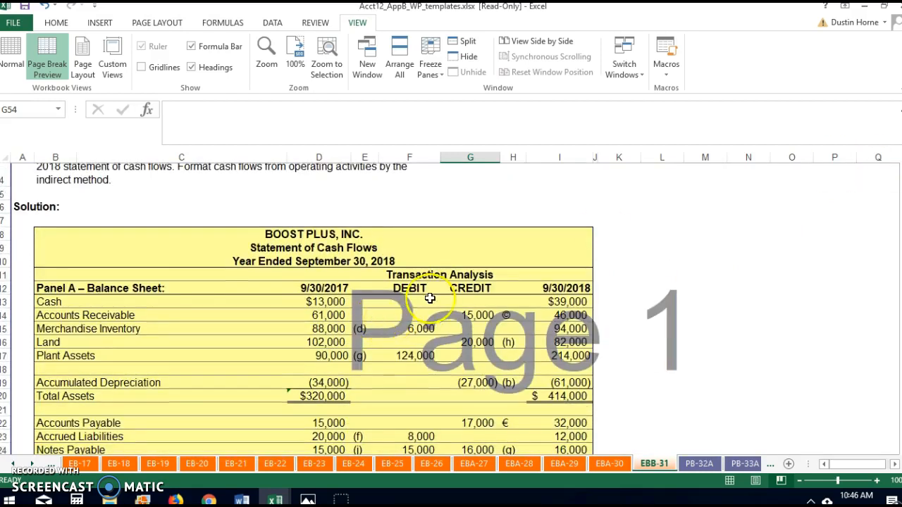
pyautogui.click(406, 299)
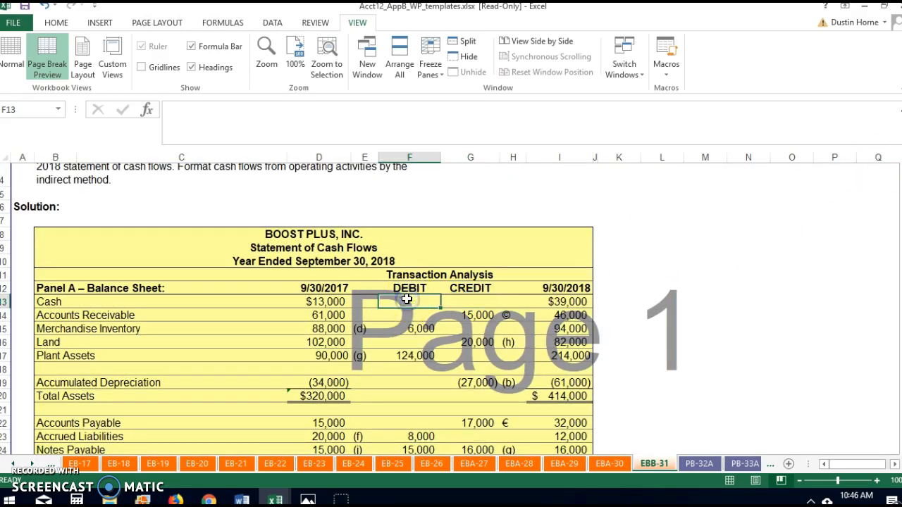
pyautogui.click(368, 307)
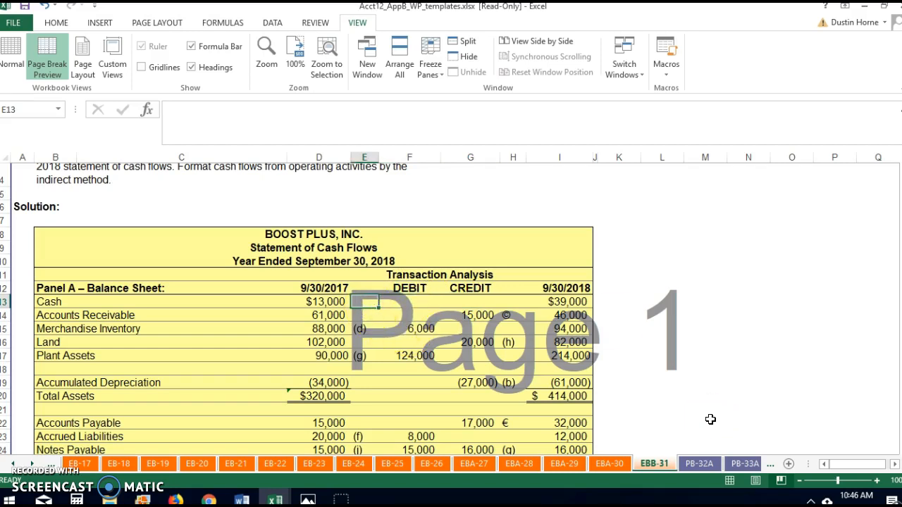
pyautogui.write('(l')
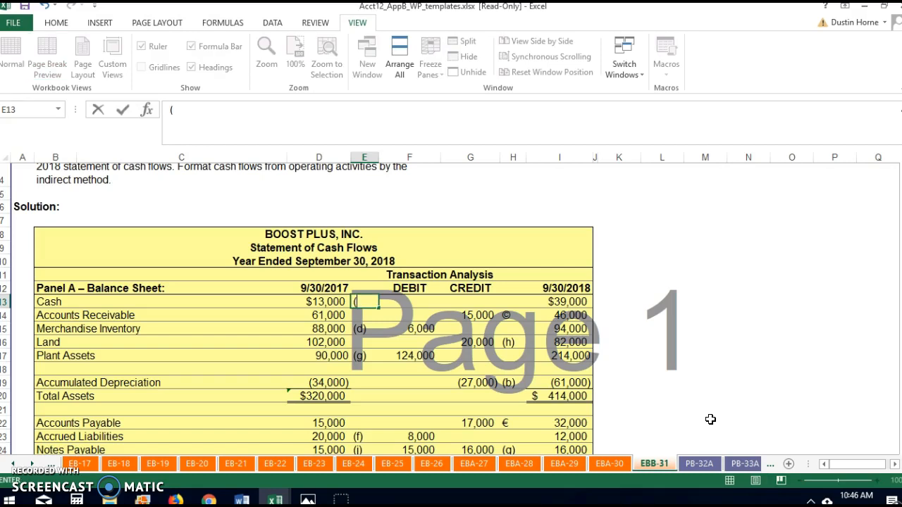
pyautogui.click(411, 304)
pyautogui.write('26')
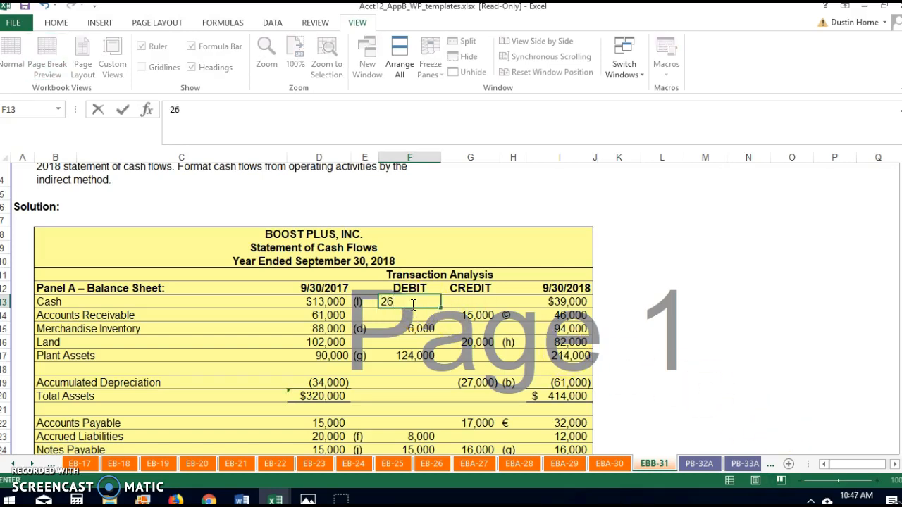
pyautogui.write(',000')
# Step: Enter a 26,000 credit with reference (l) on the Net Increase (Decrease) in Cash line of Panel B
pyautogui.scroll(-1, 896, 399)
pyautogui.scroll(-5, 451, 310)
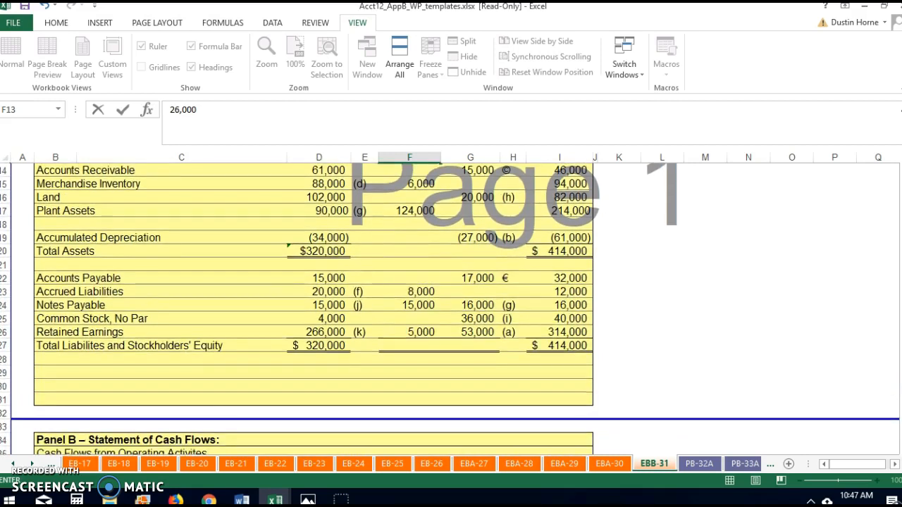
pyautogui.scroll(-6, 310, 310)
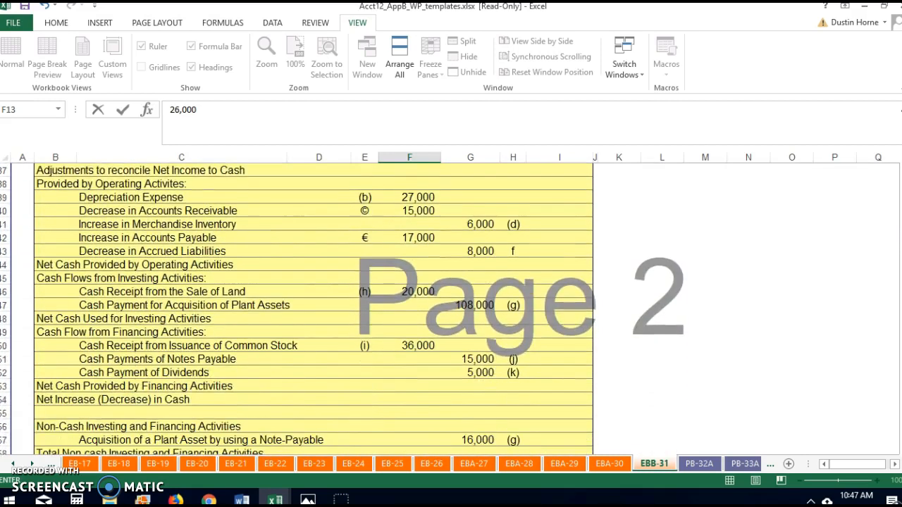
pyautogui.scroll(-2, 292, 289)
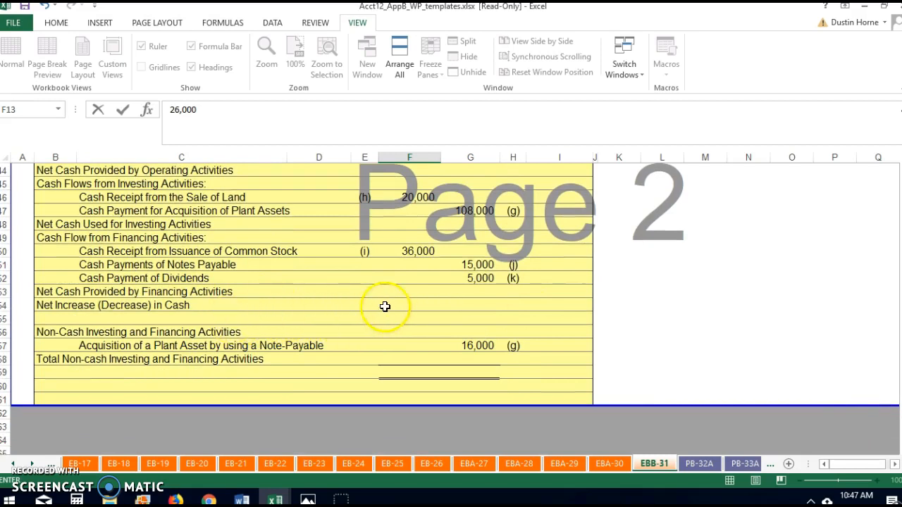
pyautogui.click(363, 305)
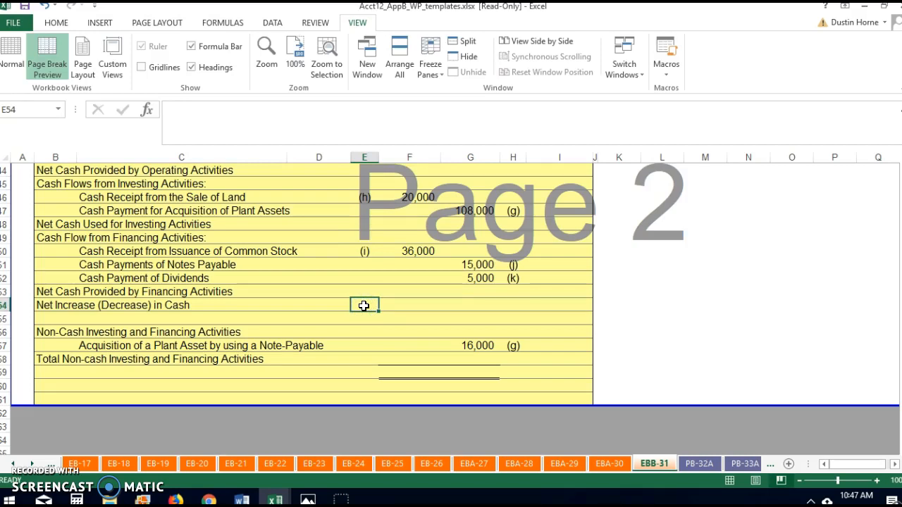
pyautogui.click(488, 303)
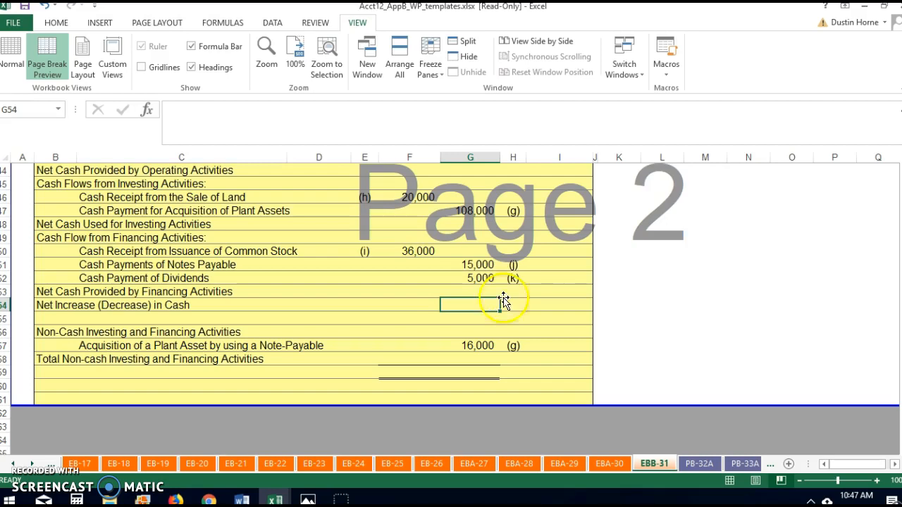
pyautogui.click(512, 308)
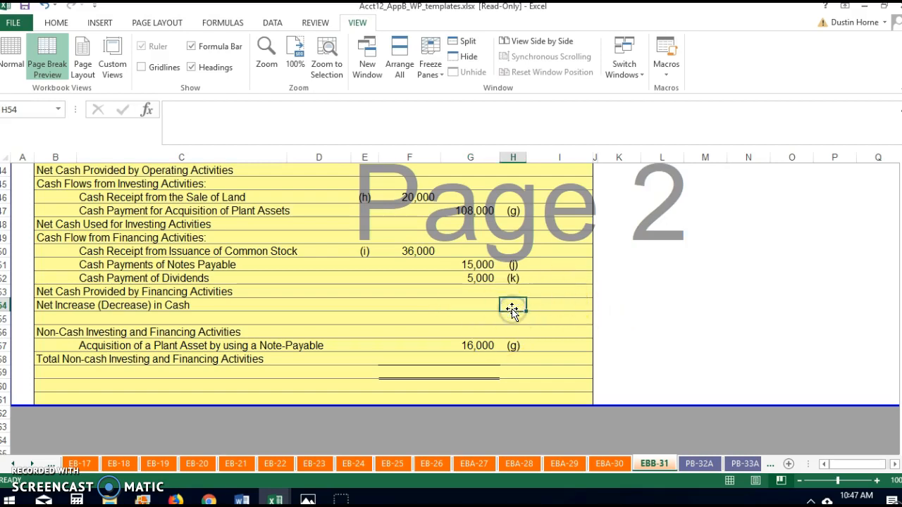
pyautogui.write('(l)')
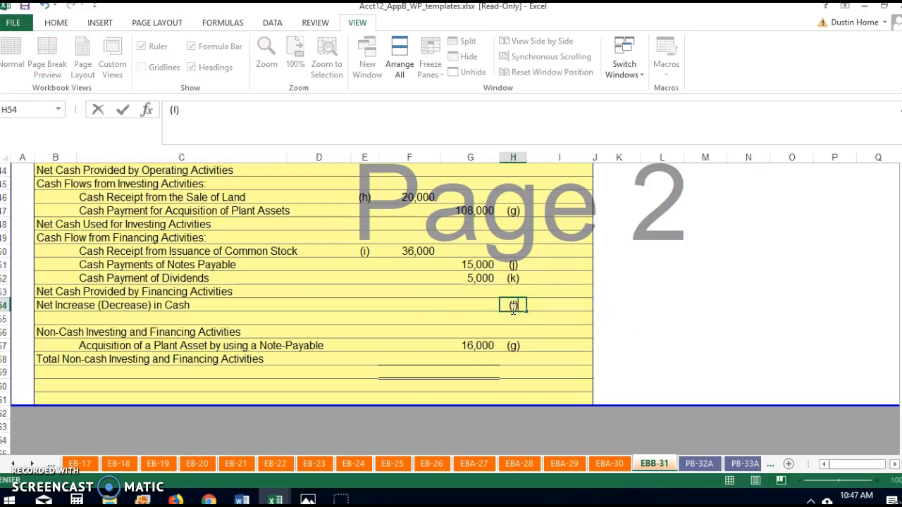
pyautogui.click(474, 303)
pyautogui.write('26,000')
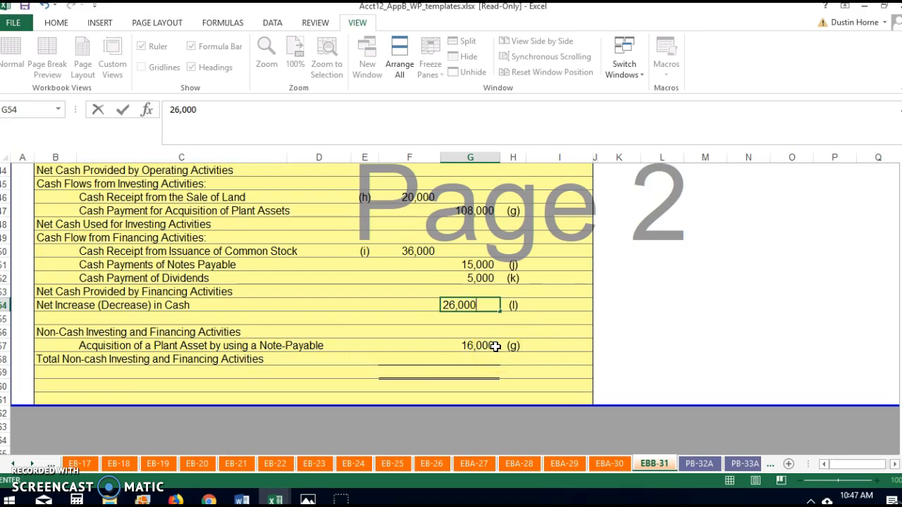
# Step: Enter a 16,000 debit with reference (g) on the Total Non-cash Investing and Financing Activities line of Panel B
pyautogui.click(418, 361)
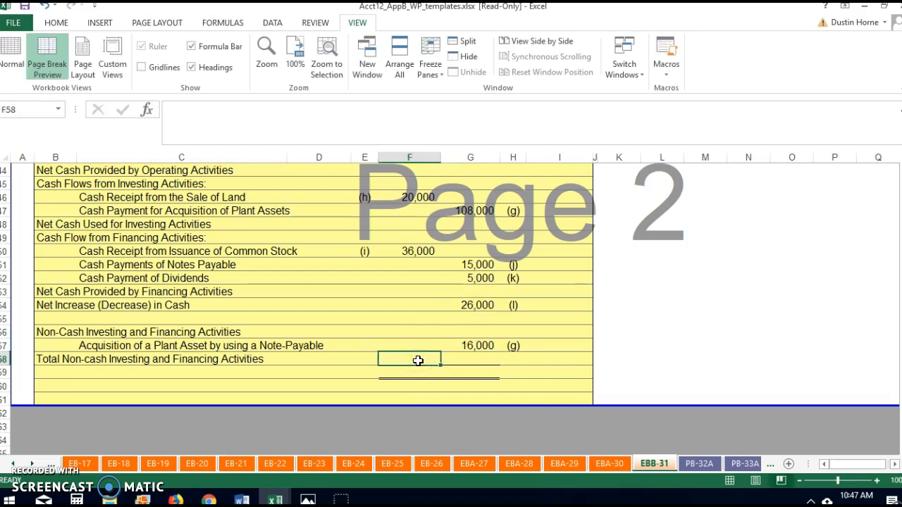
pyautogui.click(365, 362)
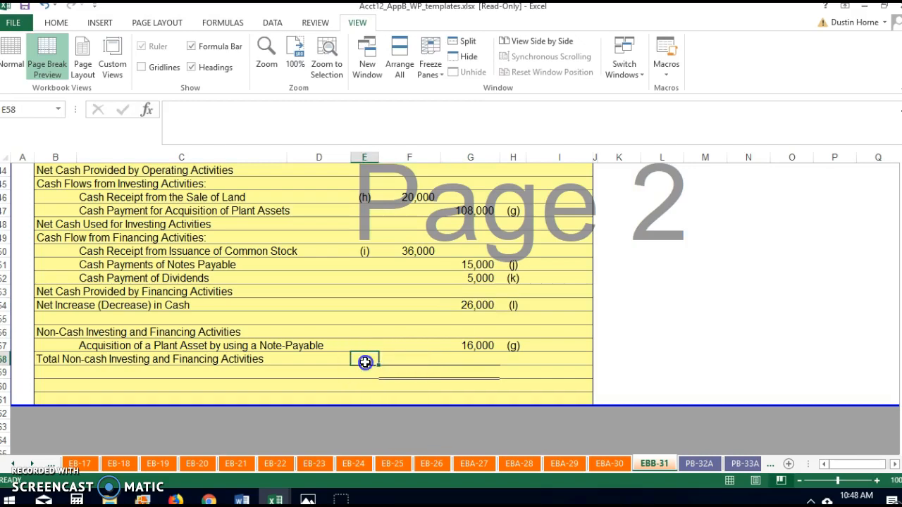
pyautogui.write('(')
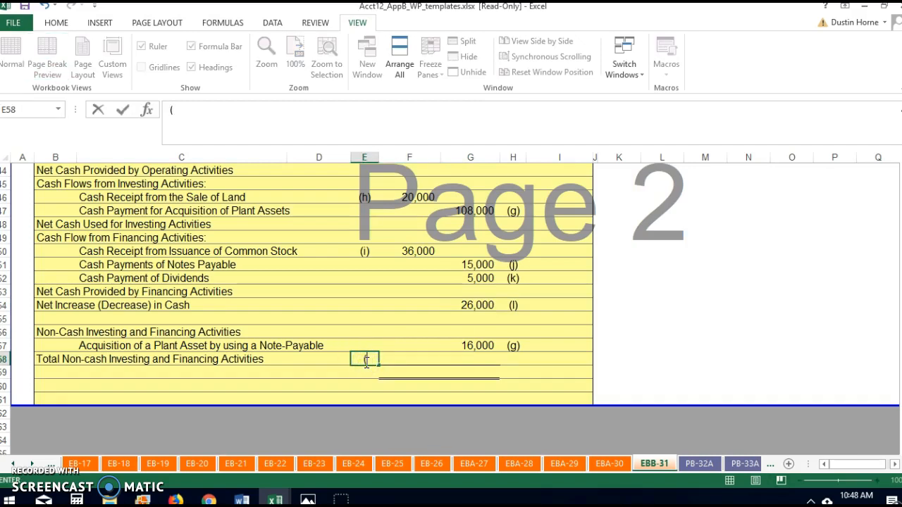
pyautogui.write('g)')
pyautogui.click(395, 358)
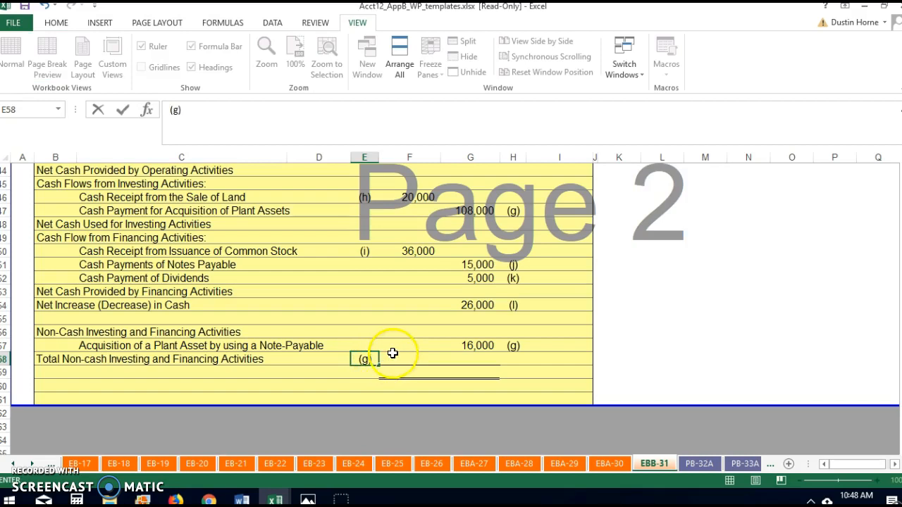
pyautogui.write('16')
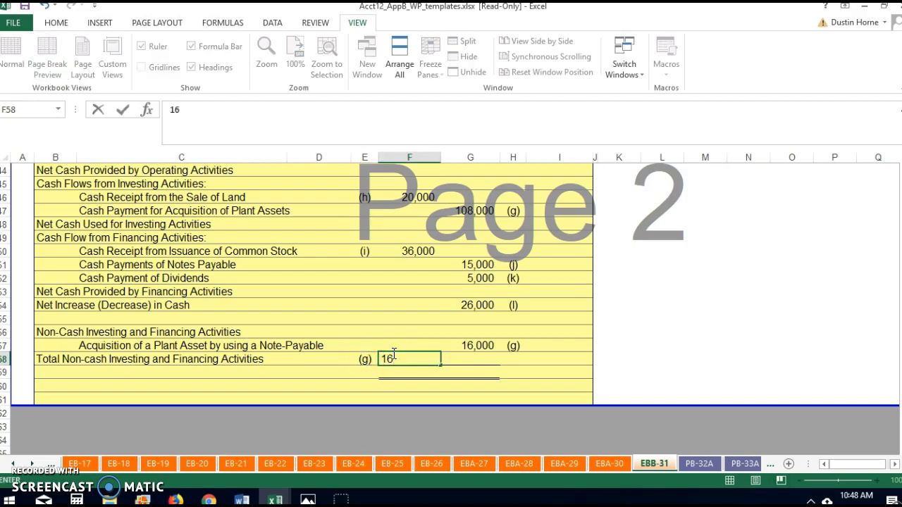
pyautogui.click(371, 368)
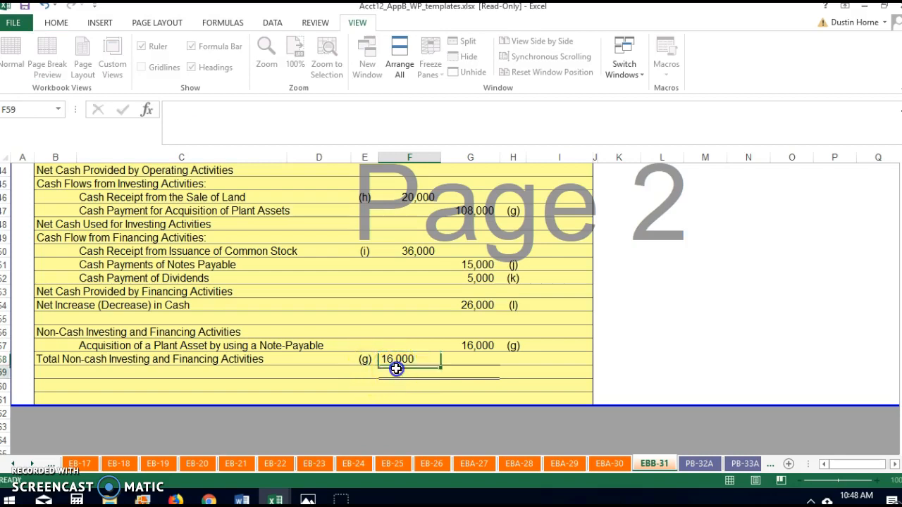
# Step: Total the Panel B debit column in F59 with a SUM formula over F39:F58
pyautogui.click(396, 369)
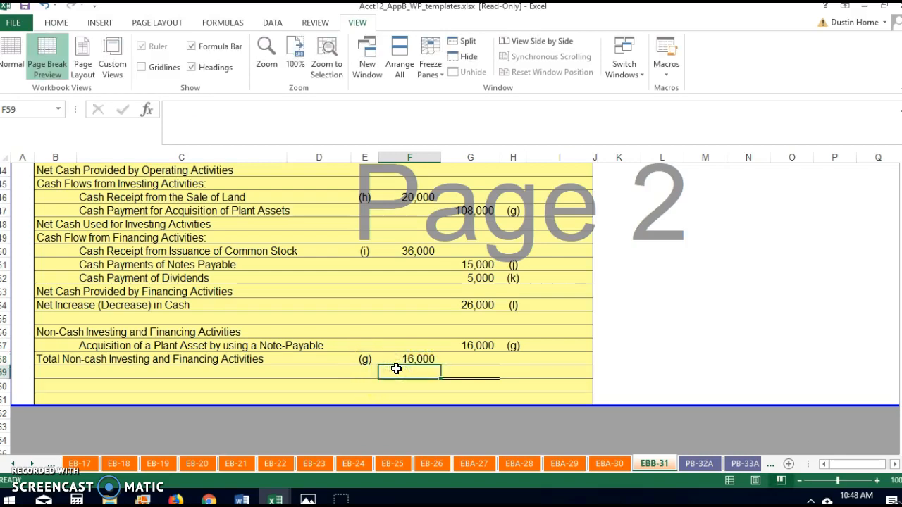
pyautogui.write('=')
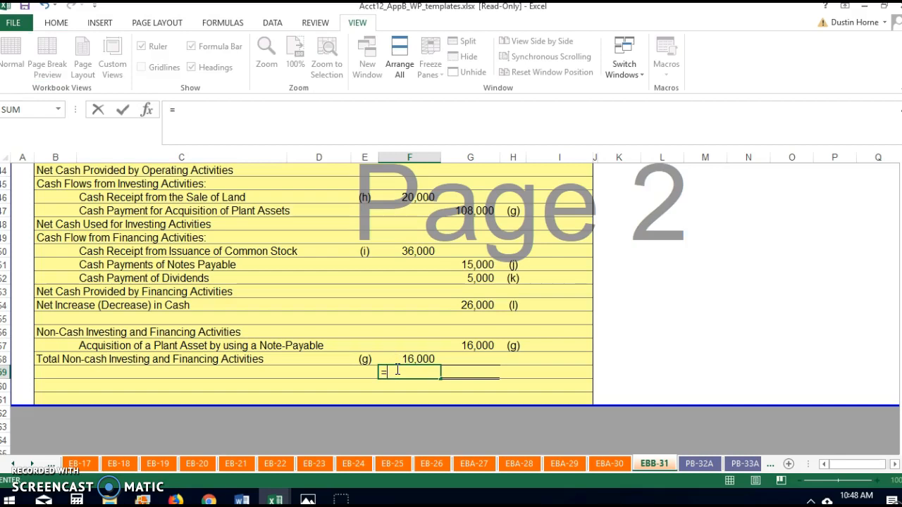
pyautogui.write('sum(')
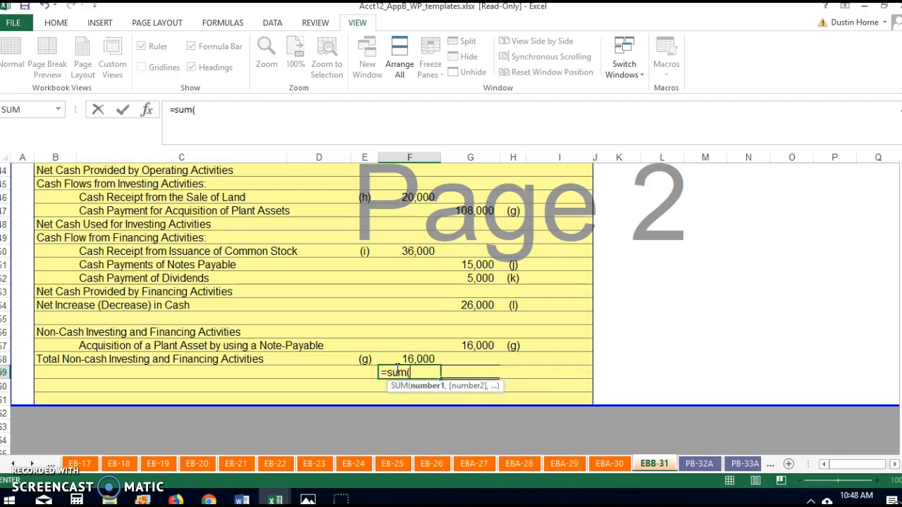
pyautogui.scroll(2, 451, 303)
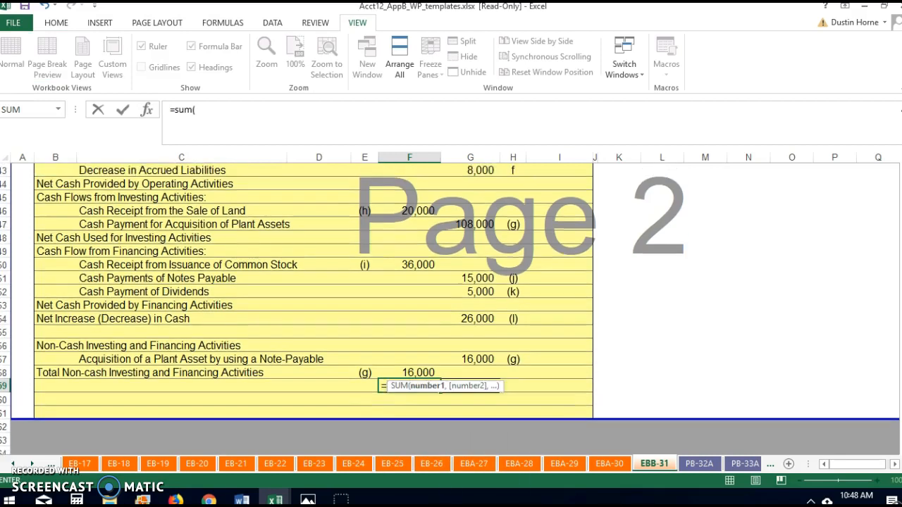
pyautogui.click(894, 156)
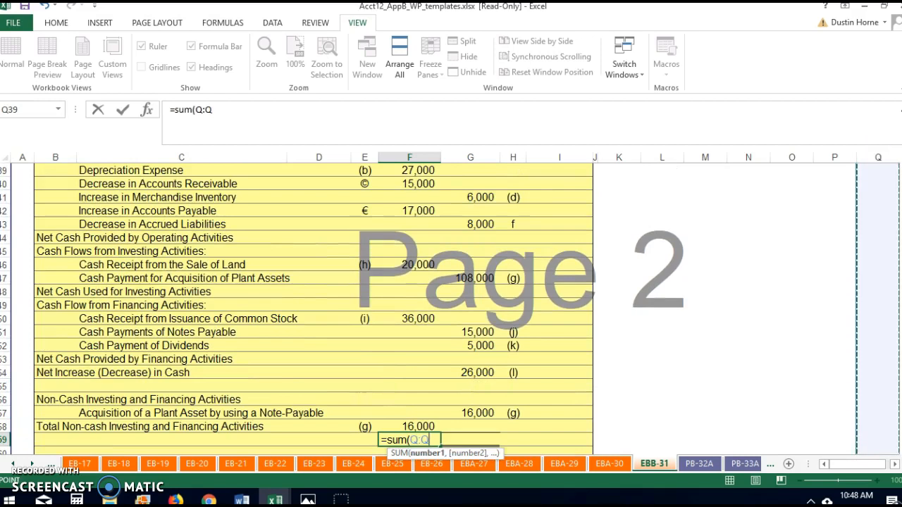
pyautogui.press('BackSpace')
pyautogui.press('BackSpace')
pyautogui.press('BackSpace')
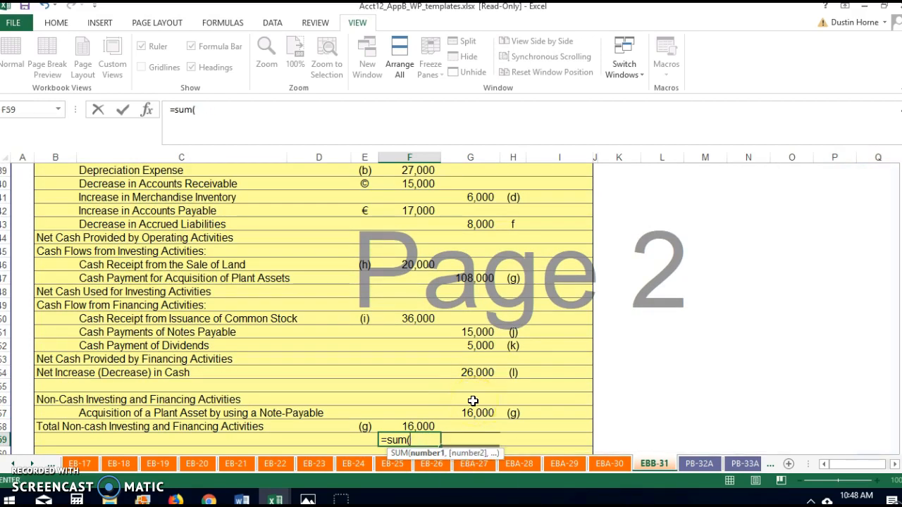
pyautogui.scroll(2, 313, 310)
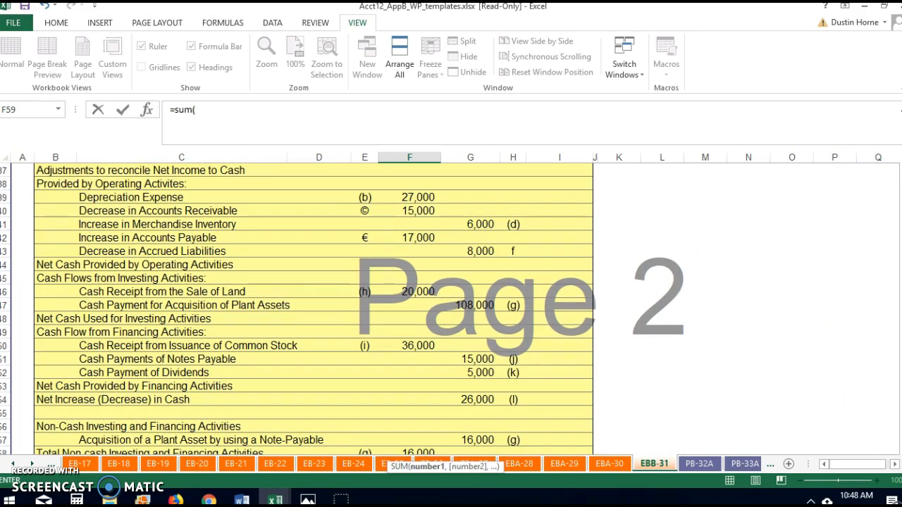
pyautogui.write('(')
pyautogui.scroll(-2, 313, 310)
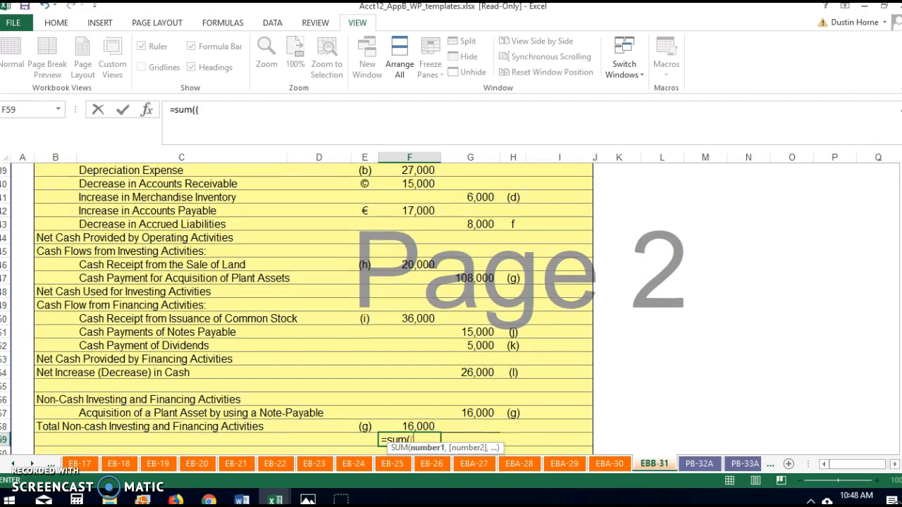
pyautogui.press('BackSpace')
pyautogui.scroll(1, 314, 310)
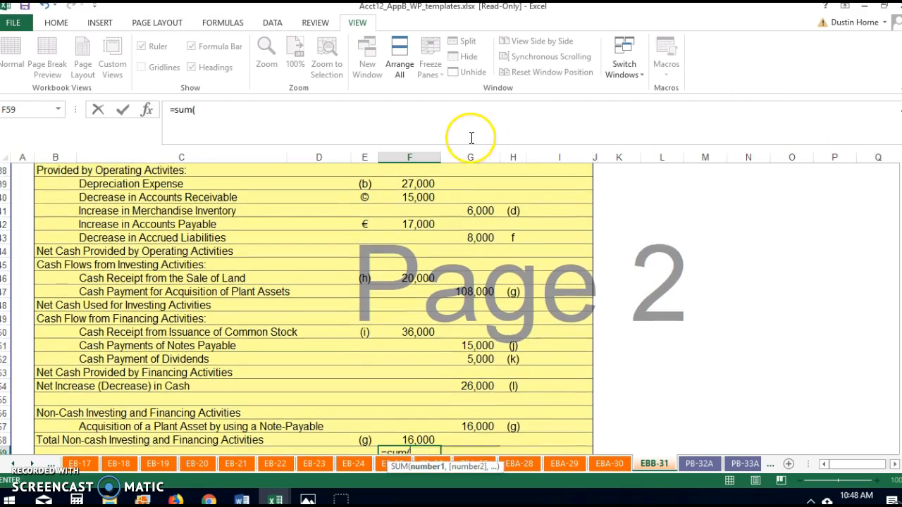
pyautogui.moveTo(418, 184); pyautogui.dragTo(430, 442)
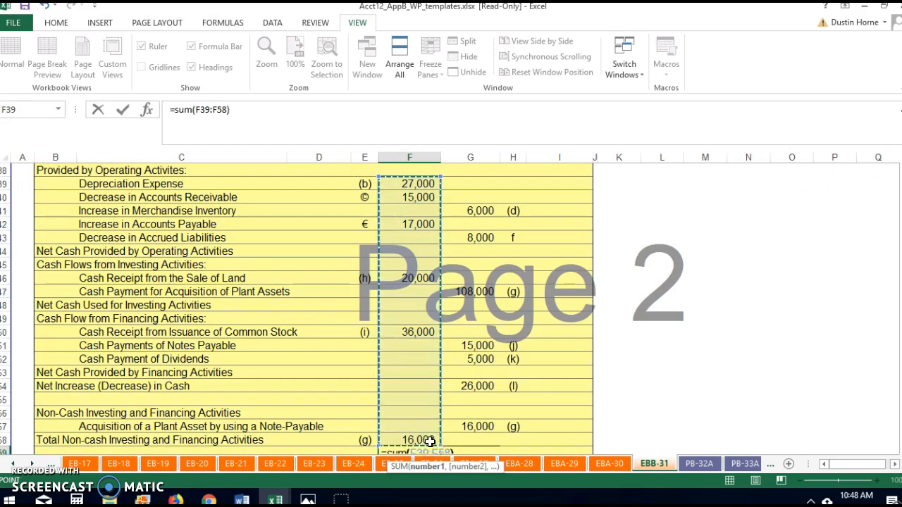
pyautogui.press('Return')
pyautogui.press('Return')
# Step: Total the Panel B credit column in G59 with a SUM formula over the credit entries above it
pyautogui.click(481, 411)
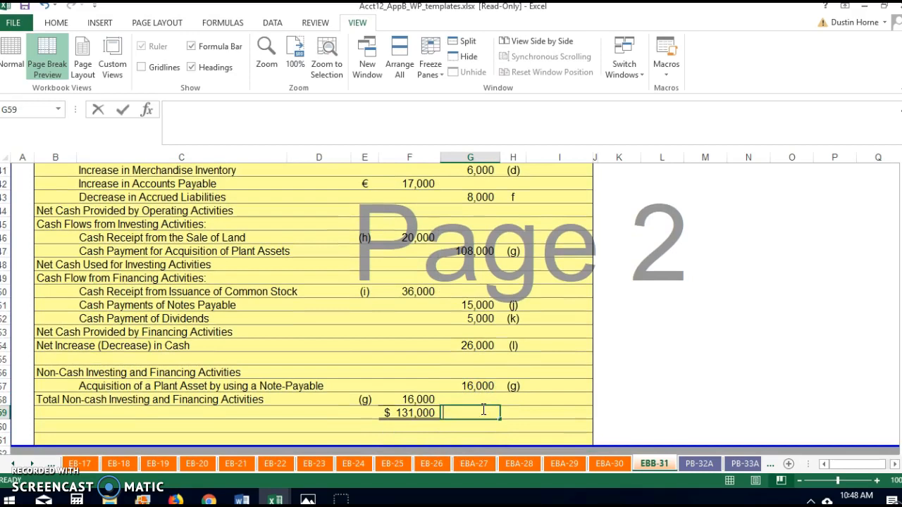
pyautogui.write('=sum')
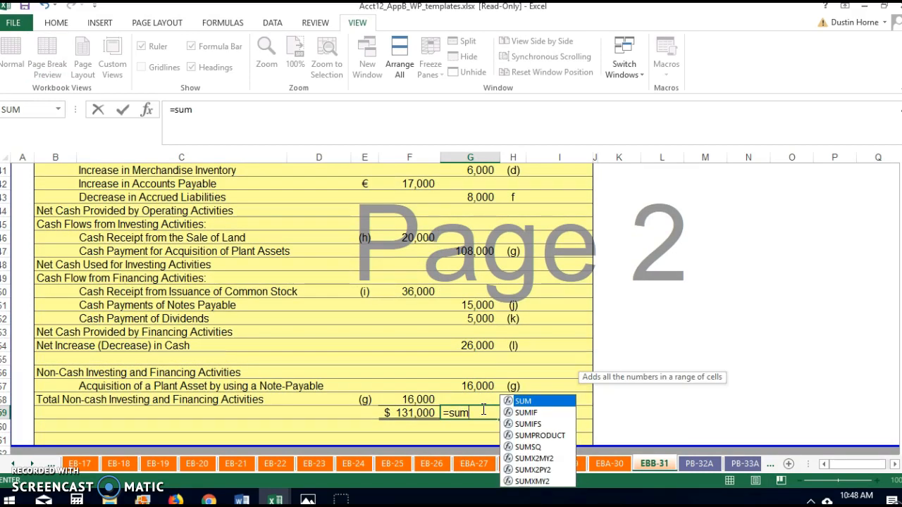
pyautogui.write('(')
pyautogui.scroll(1, 836, 169)
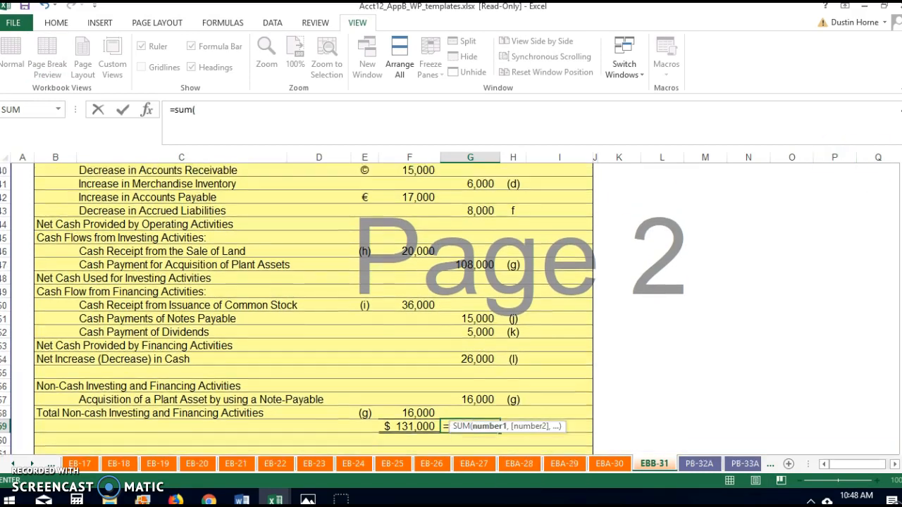
pyautogui.scroll(2, 578, 232)
pyautogui.moveTo(477, 211); pyautogui.dragTo(497, 448)
pyautogui.press('Return')
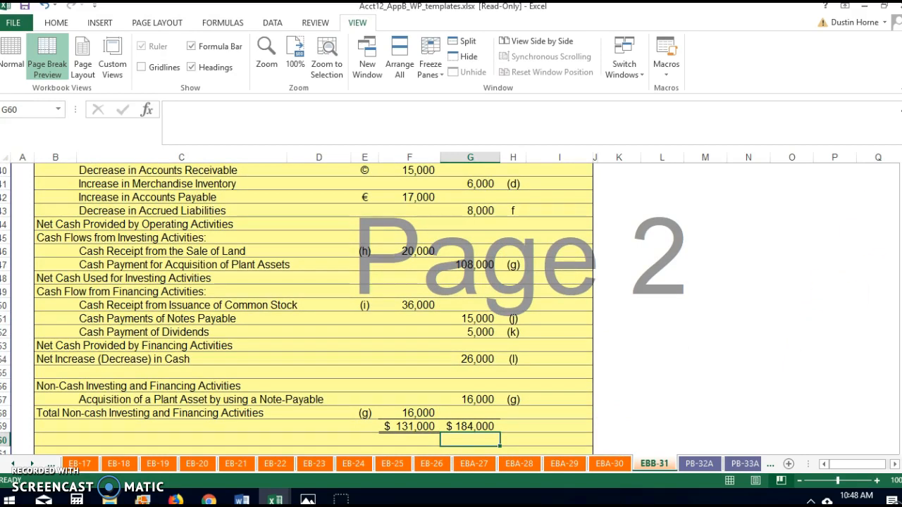
# Step: Check the SUM range of the debit total in F59 against the Panel B debit entries, starting at Net Income
pyautogui.scroll(3, 313, 310)
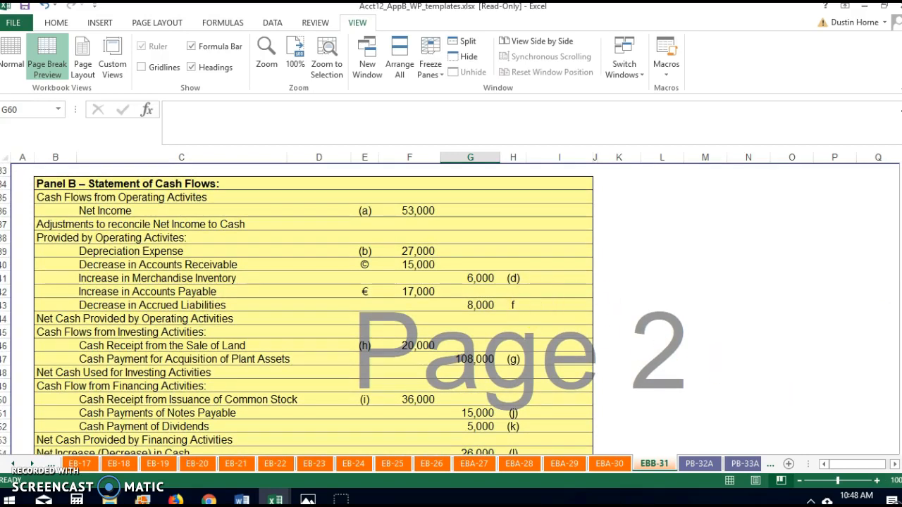
pyautogui.scroll(-3, 663, 345)
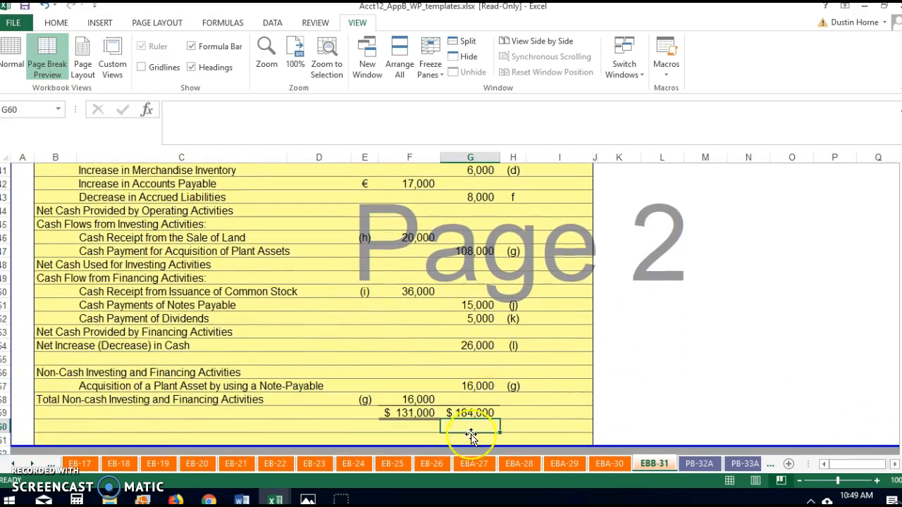
pyautogui.doubleClick(418, 415)
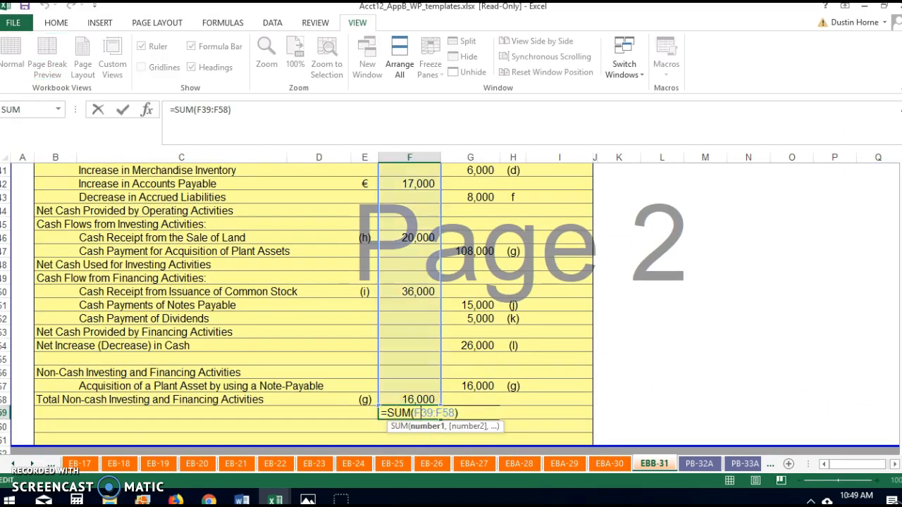
pyautogui.scroll(2, 451, 310)
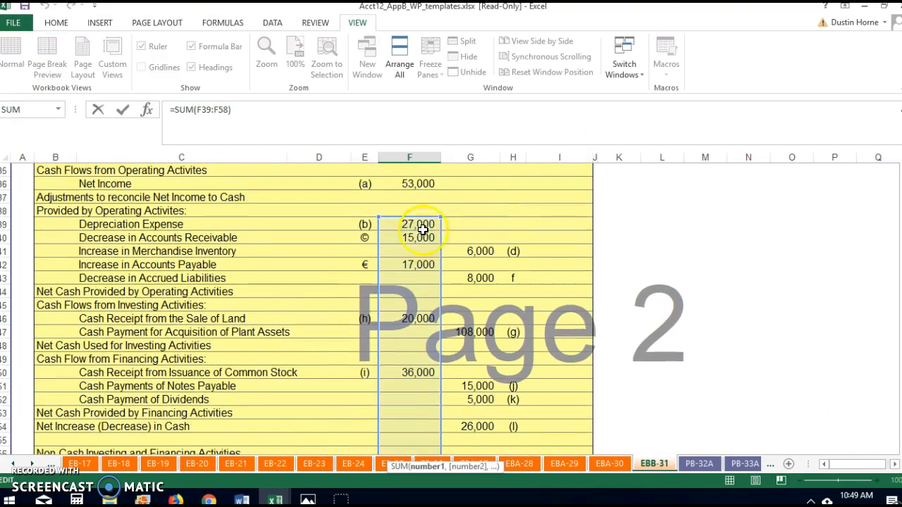
pyautogui.moveTo(421, 212); pyautogui.dragTo(416, 186)
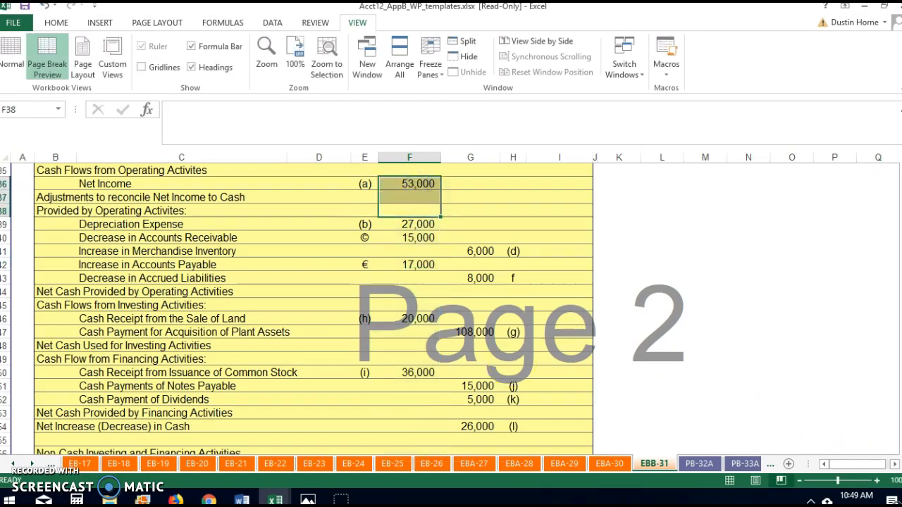
# Step: Try to change the starting cell of the SUM range in F59 to F86
pyautogui.scroll(-3, 510, 413)
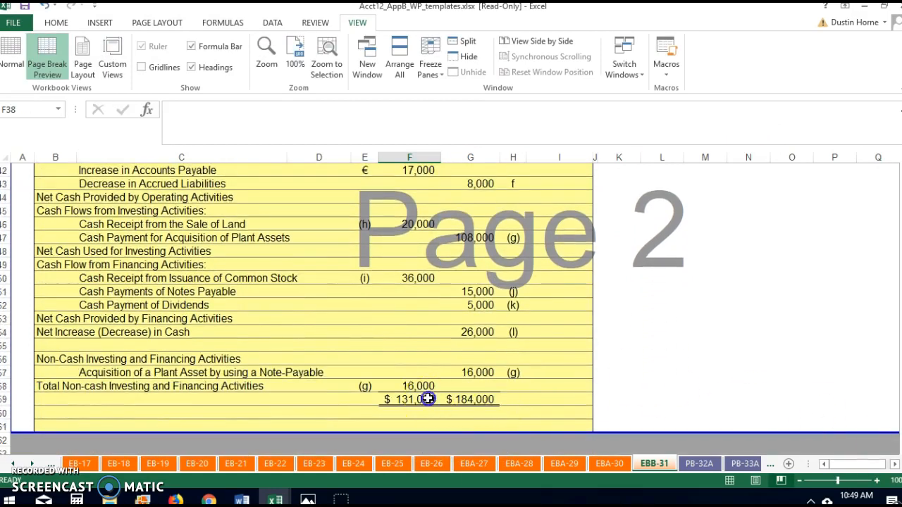
pyautogui.doubleClick(428, 399)
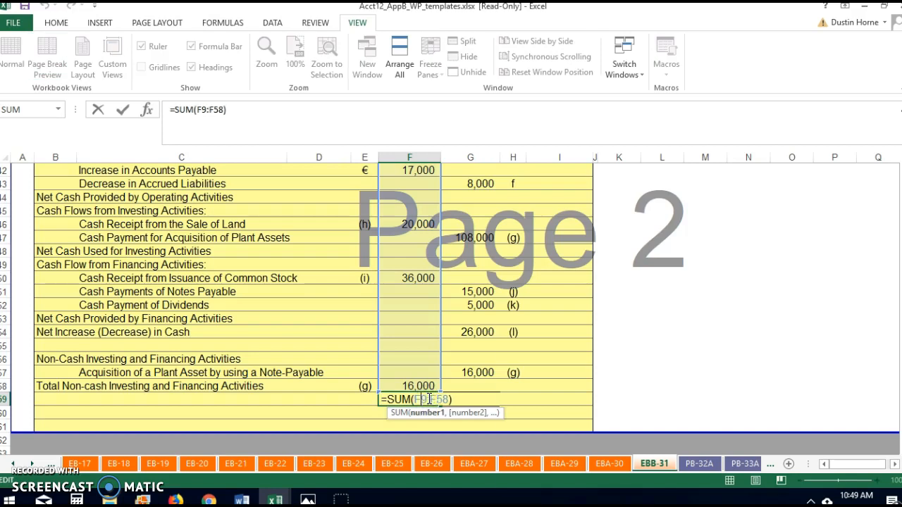
pyautogui.click(426, 399)
pyautogui.press('BackSpace')
pyautogui.press('BackSpace')
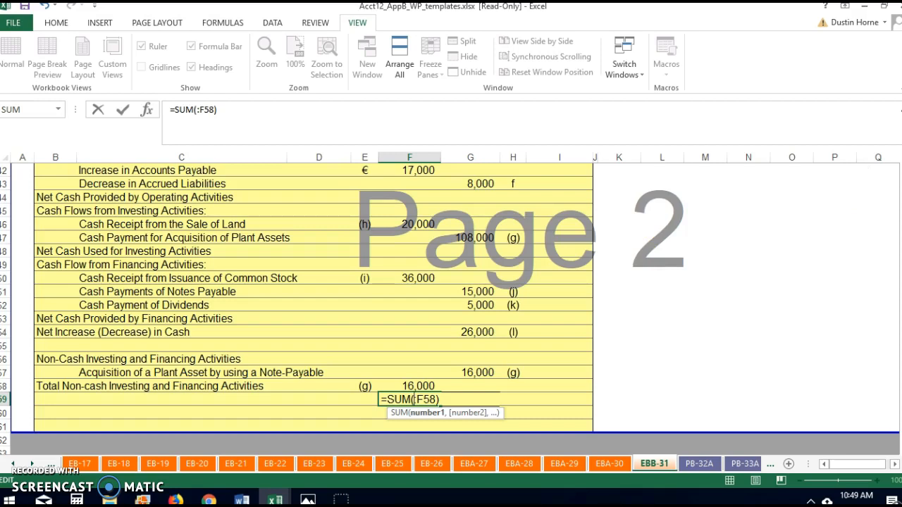
pyautogui.scroll(3, 451, 303)
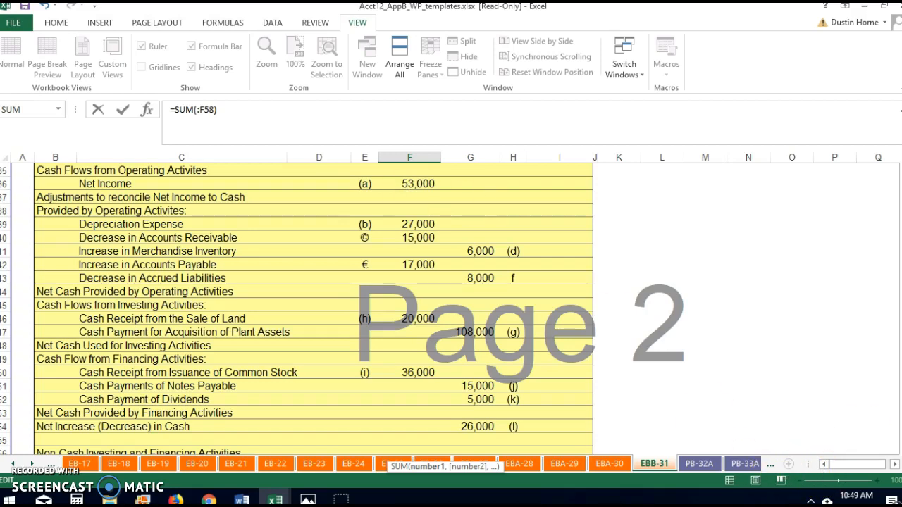
pyautogui.scroll(-3, 423, 317)
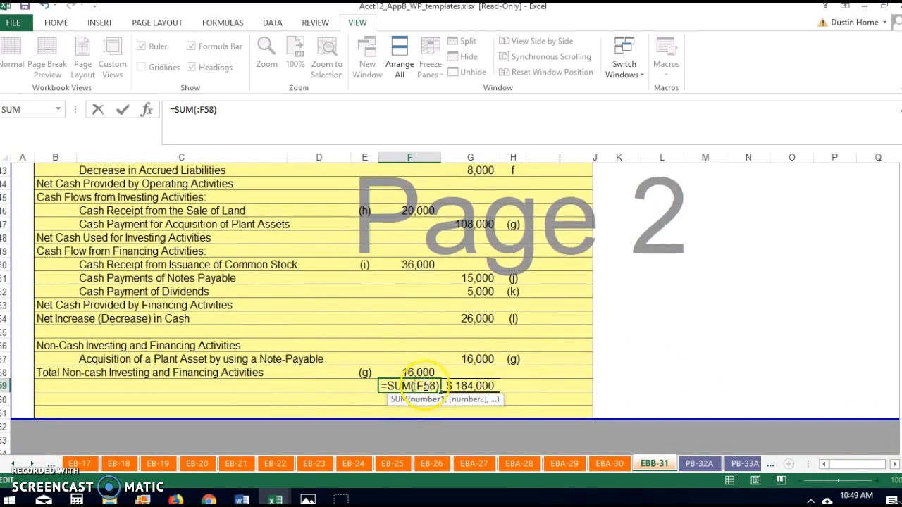
pyautogui.write('F86')
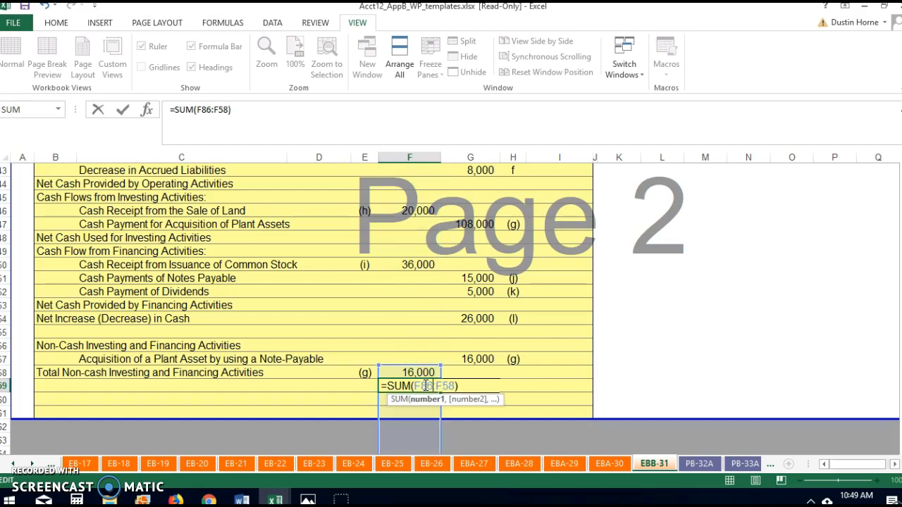
pyautogui.press('Return')
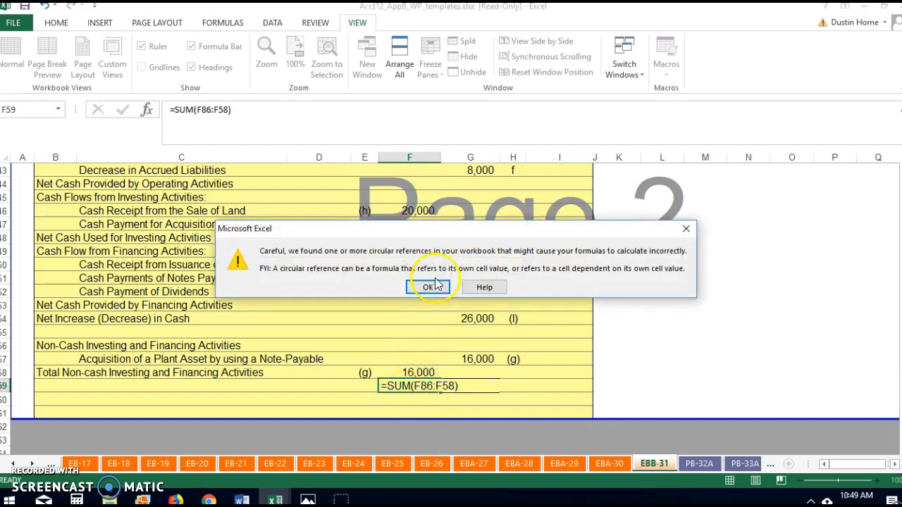
pyautogui.click(436, 284)
# Step: Replace the SUM range in F59 with F36:F58 so the Panel B debit total includes Net Income
pyautogui.click(406, 385)
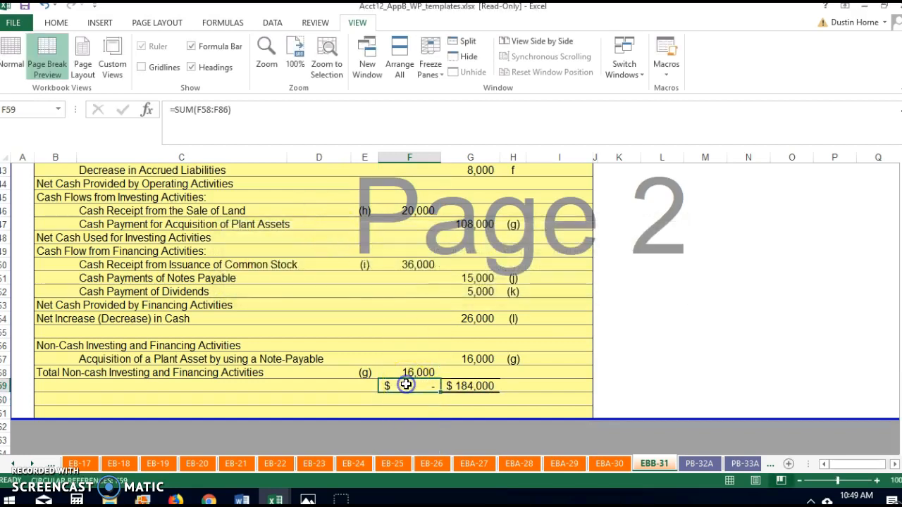
pyautogui.doubleClick(406, 385)
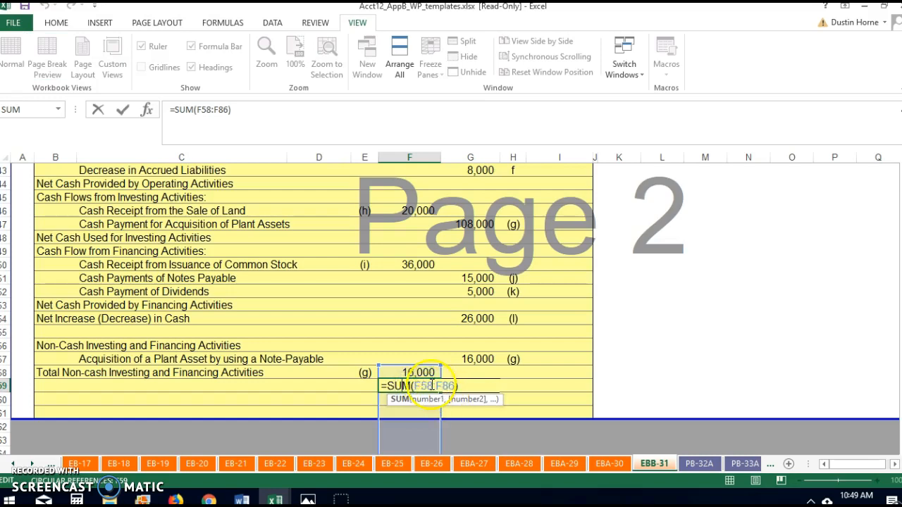
pyautogui.click(432, 385)
pyautogui.press('BackSpace')
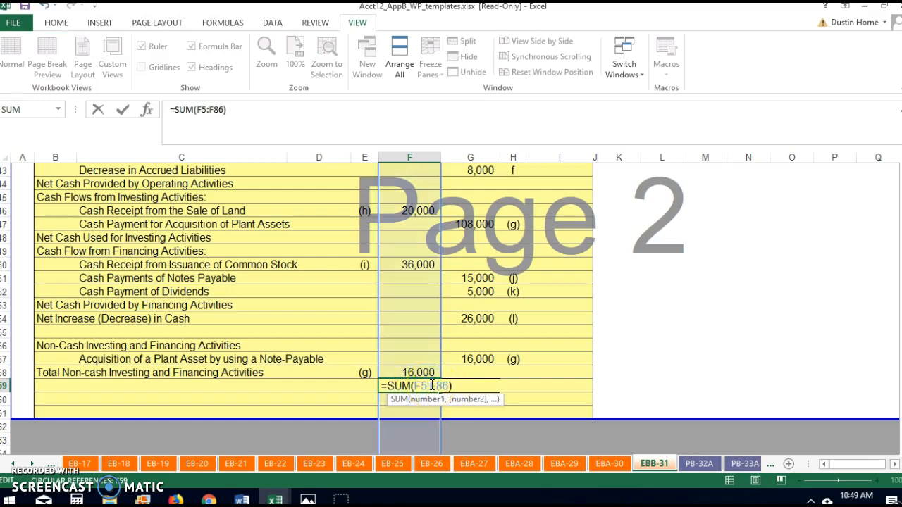
pyautogui.press('BackSpace')
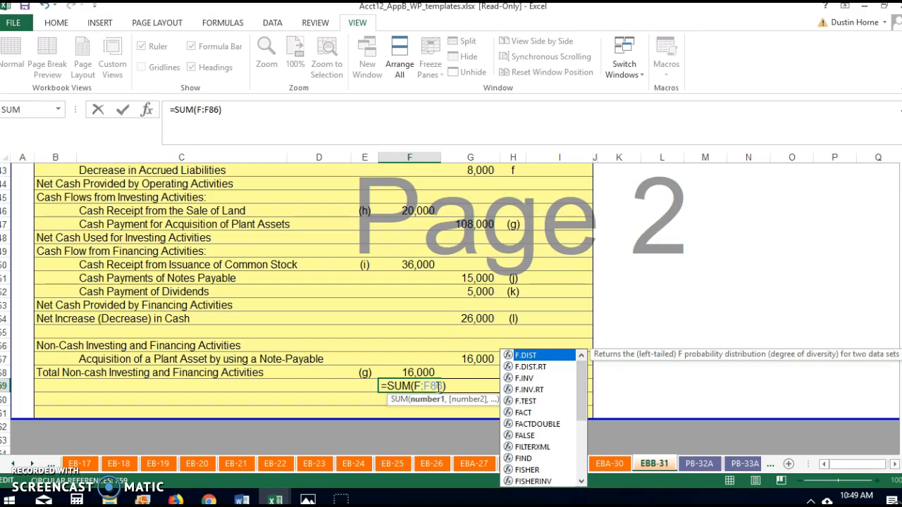
pyautogui.click(437, 386)
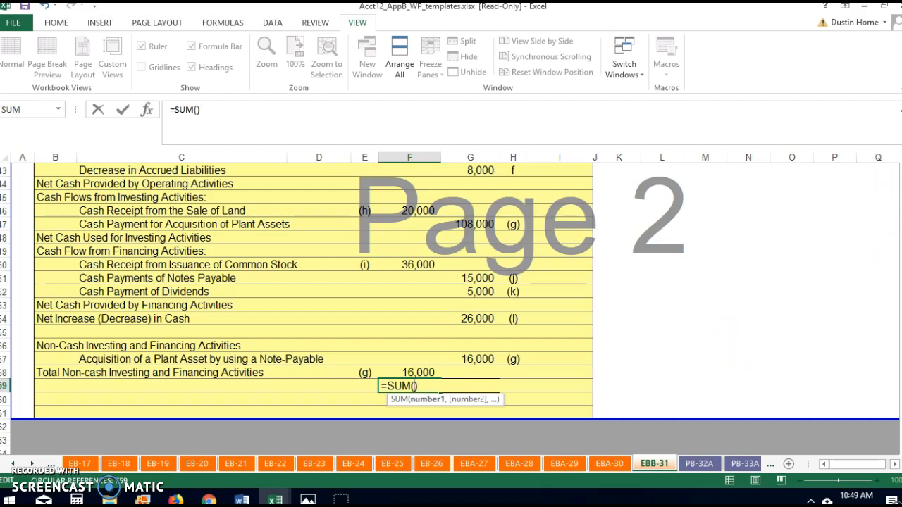
pyautogui.scroll(2, 451, 310)
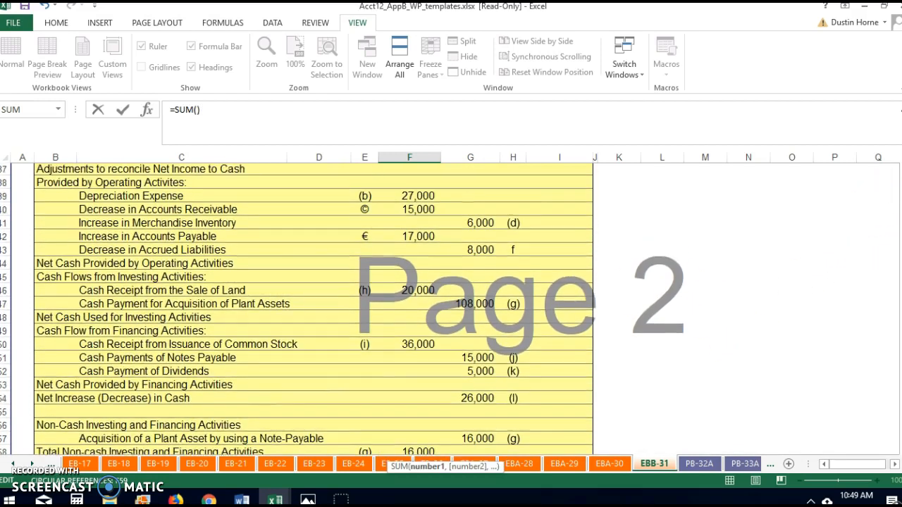
pyautogui.scroll(2, 451, 310)
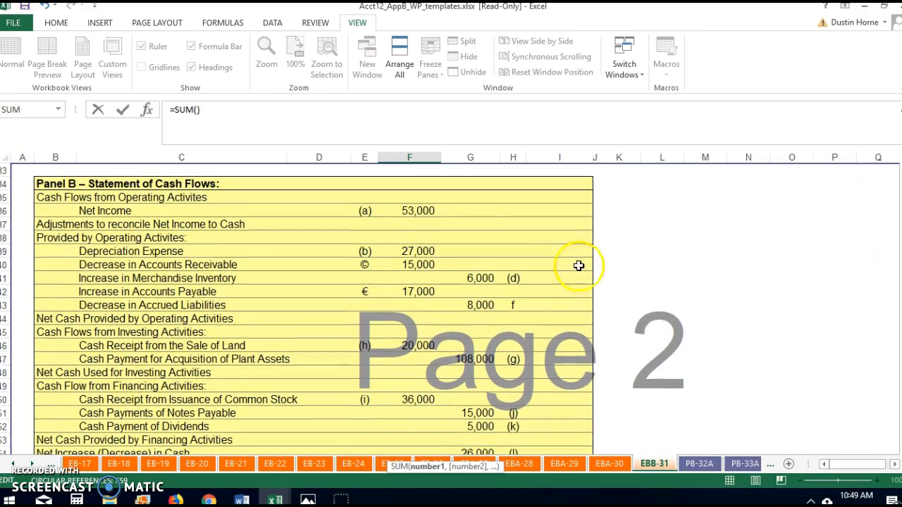
pyautogui.moveTo(415, 210); pyautogui.dragTo(414, 327)
pyautogui.press('Return')
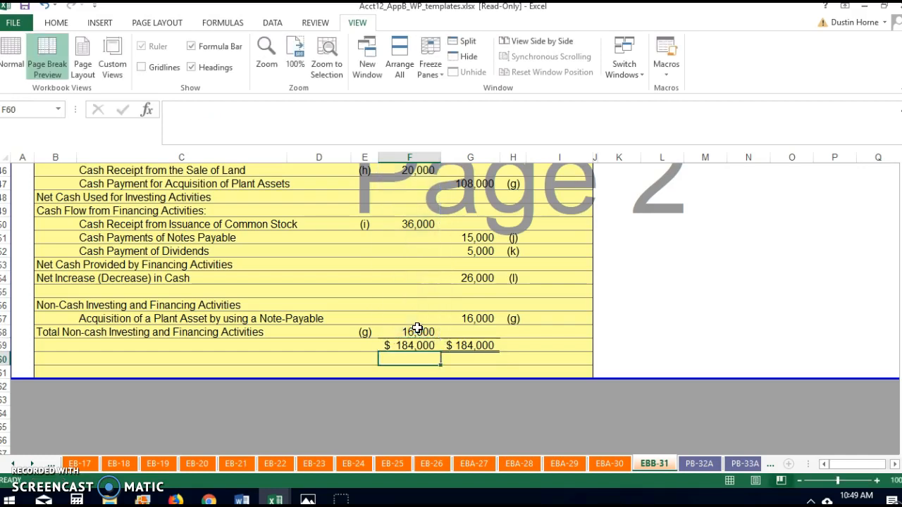